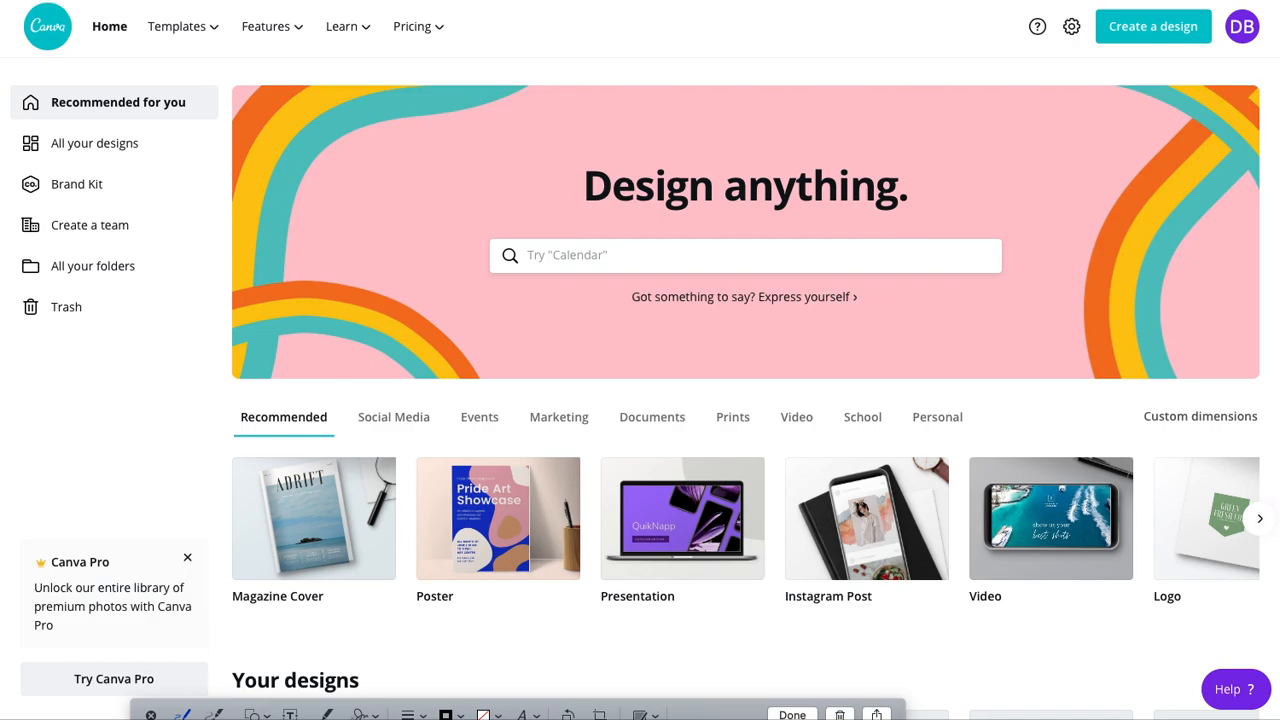
Consult the media size table and create a new custom design 400 px wide and 2000 px high.
drag(880, 718, 1034, 245)
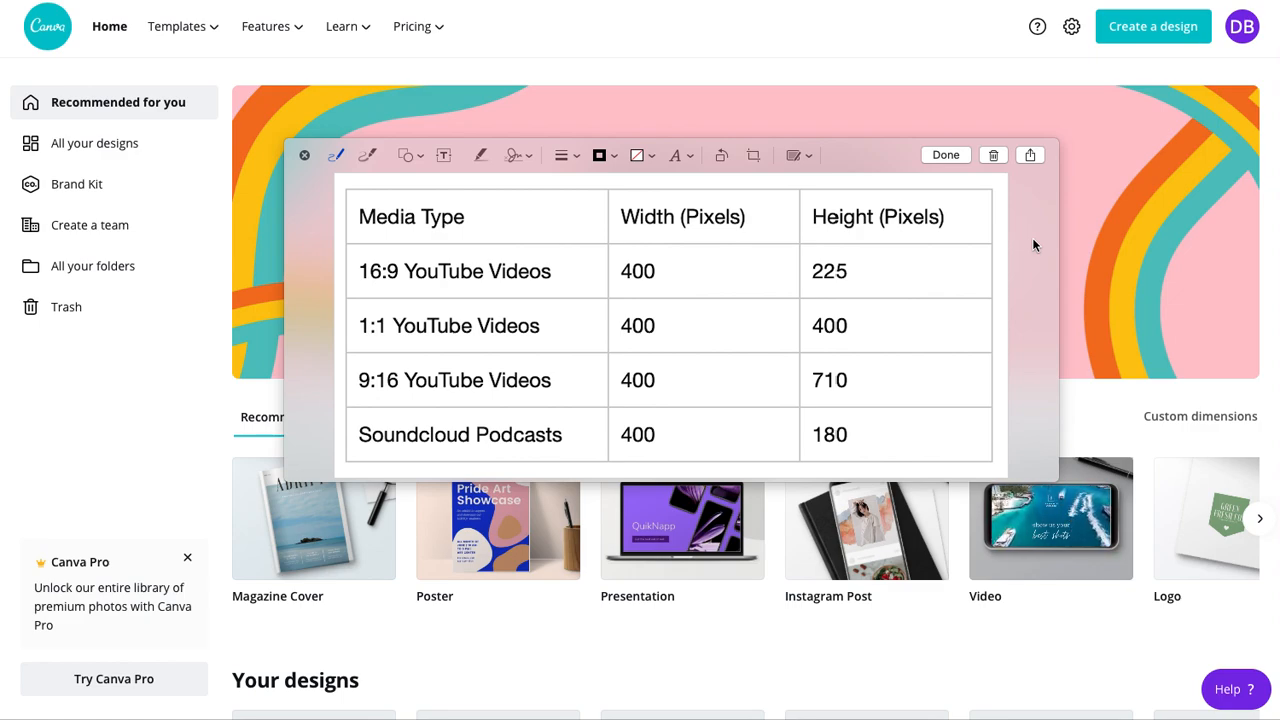
drag(1033, 241, 1003, 719)
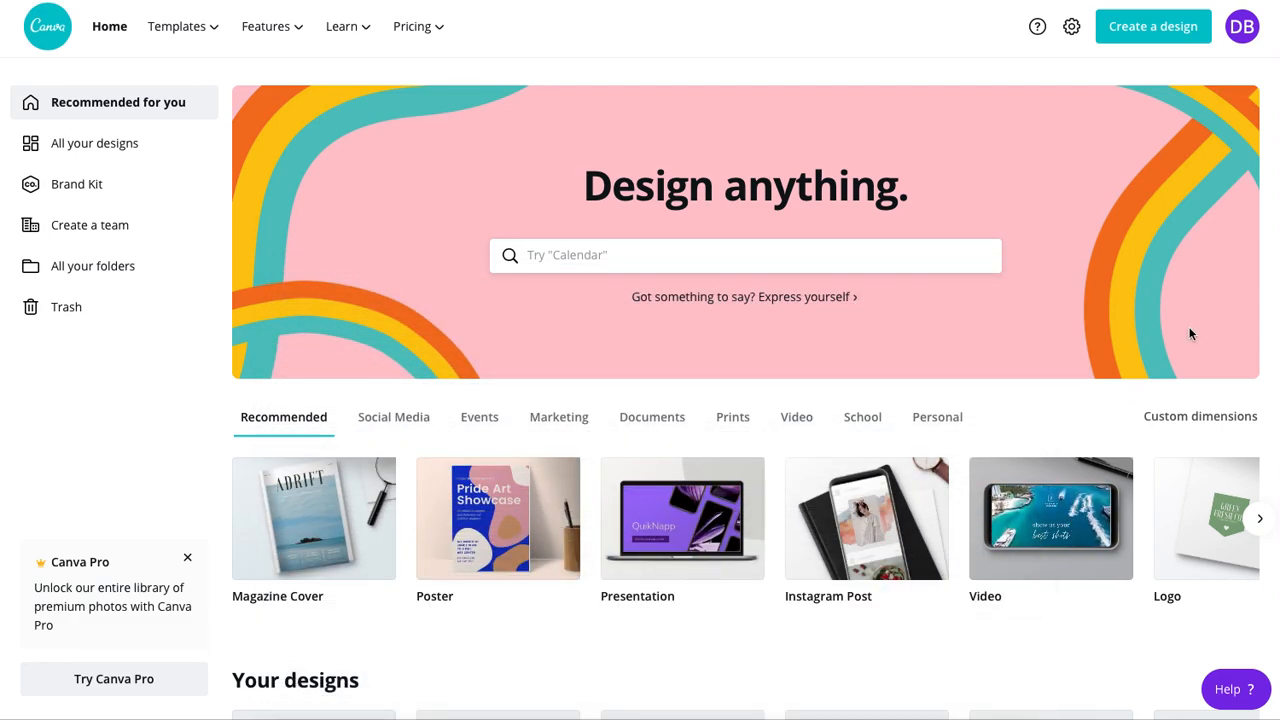
click(1141, 37)
click(931, 114)
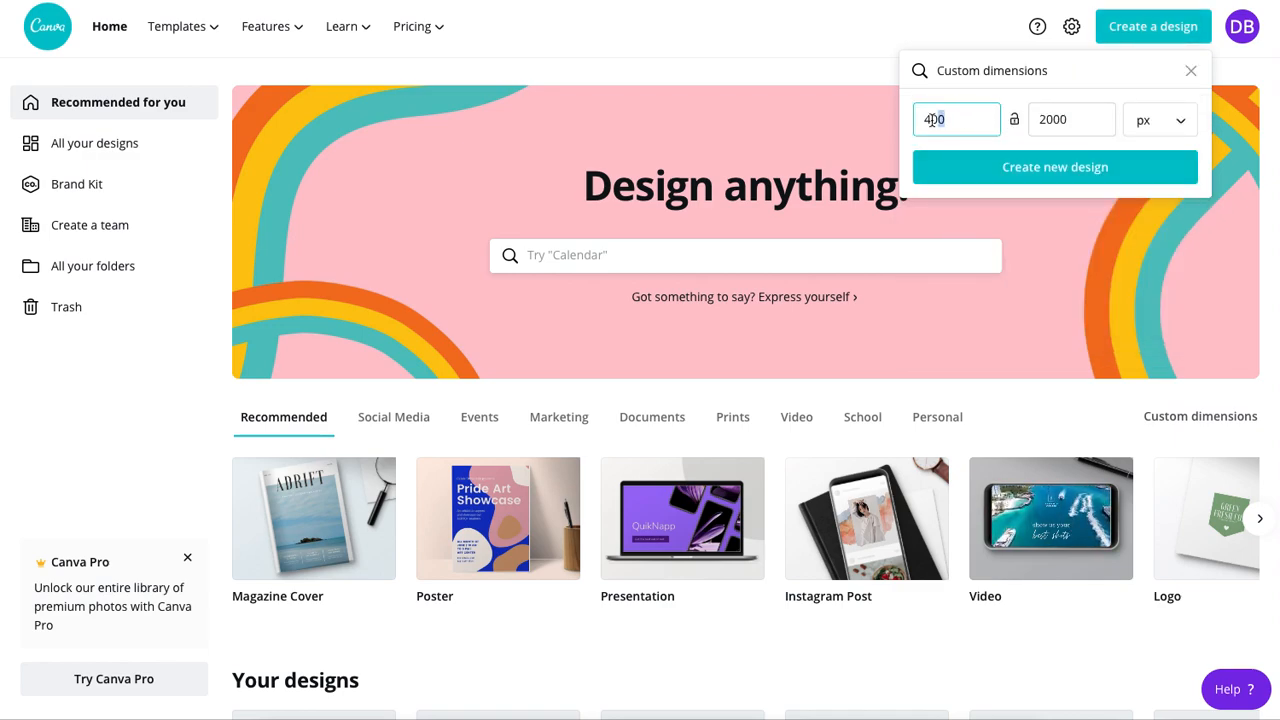
click(1065, 119)
double_click(1072, 119)
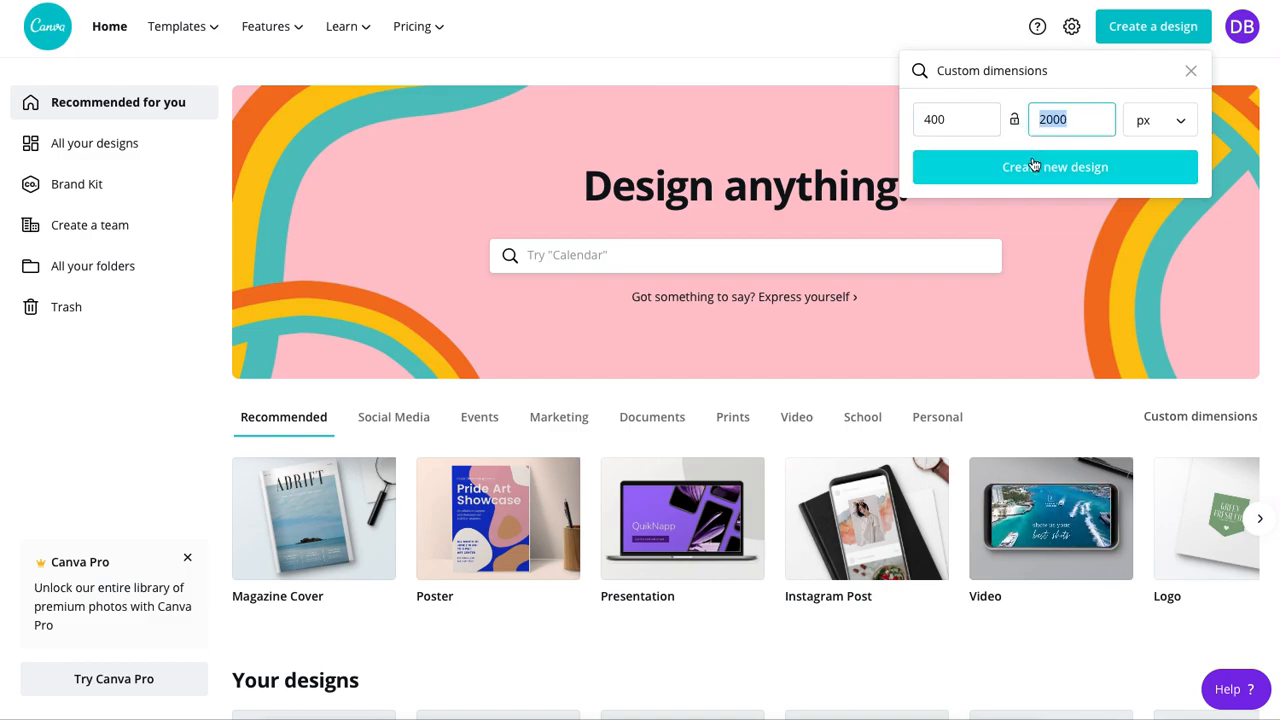
click(1034, 166)
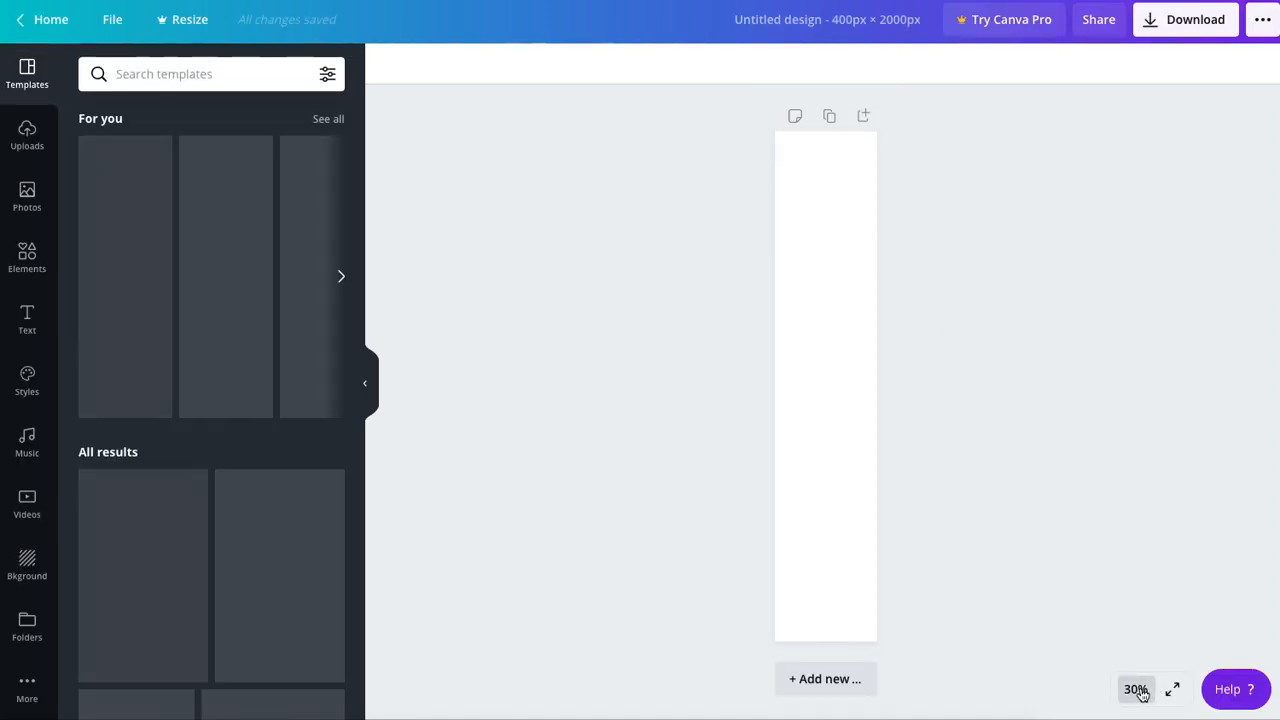
Add a square shape to the blank page.
click(1136, 689)
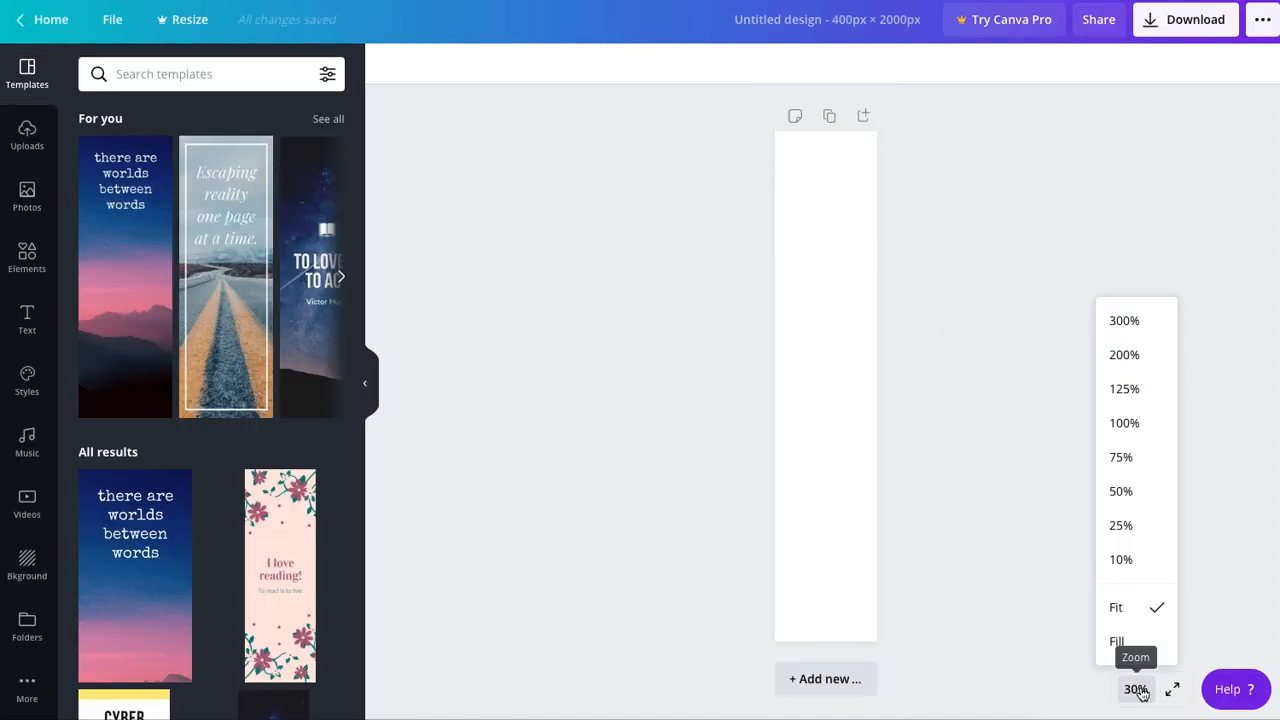
click(1131, 423)
scroll(1075, 428, up, 5)
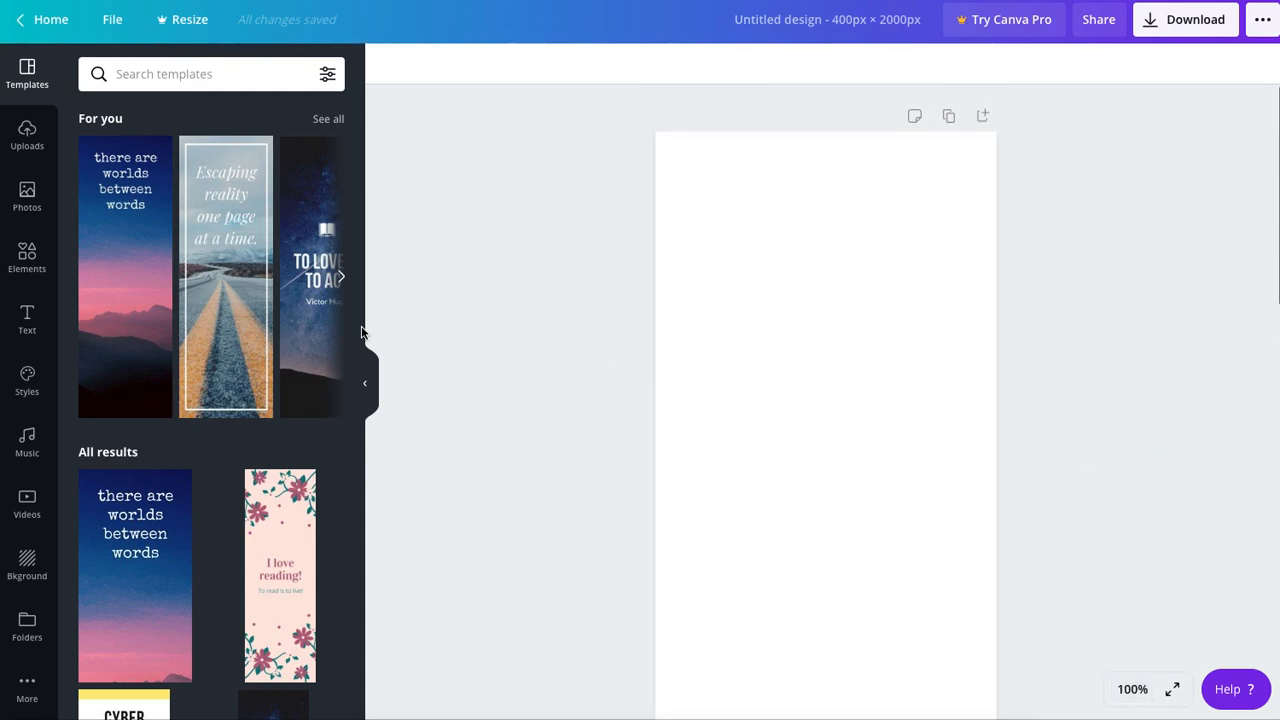
click(367, 383)
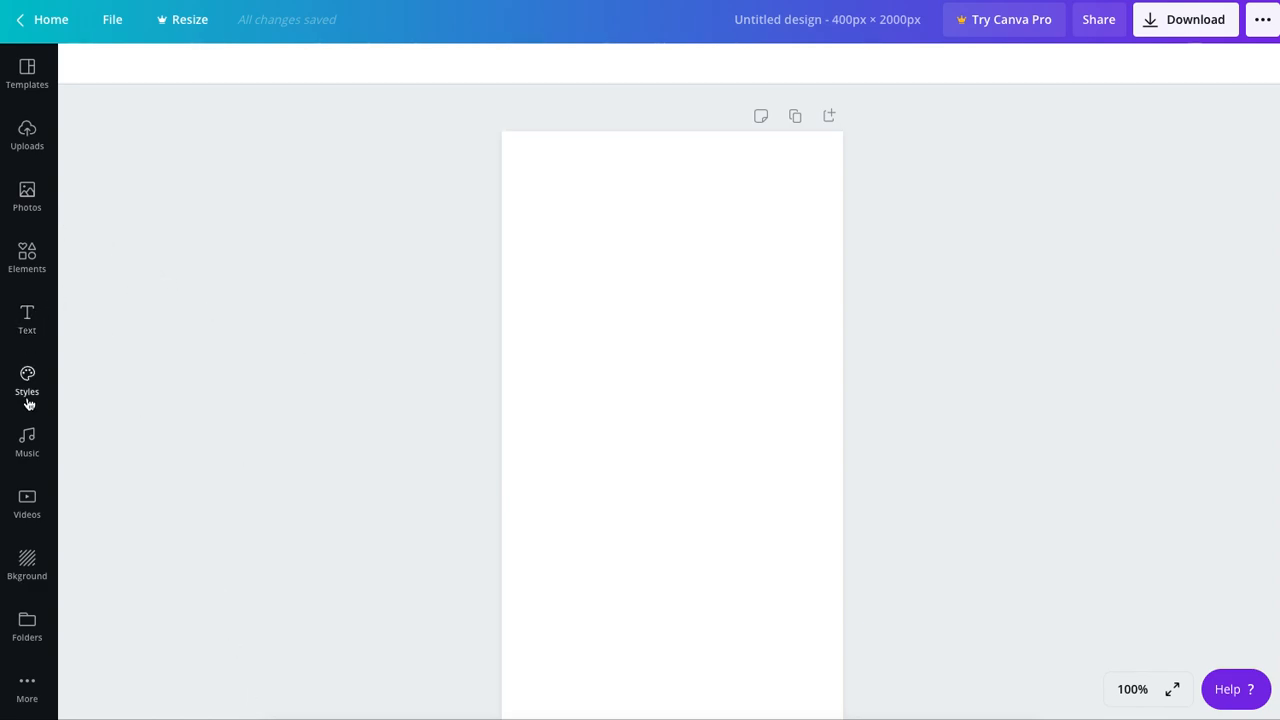
click(33, 275)
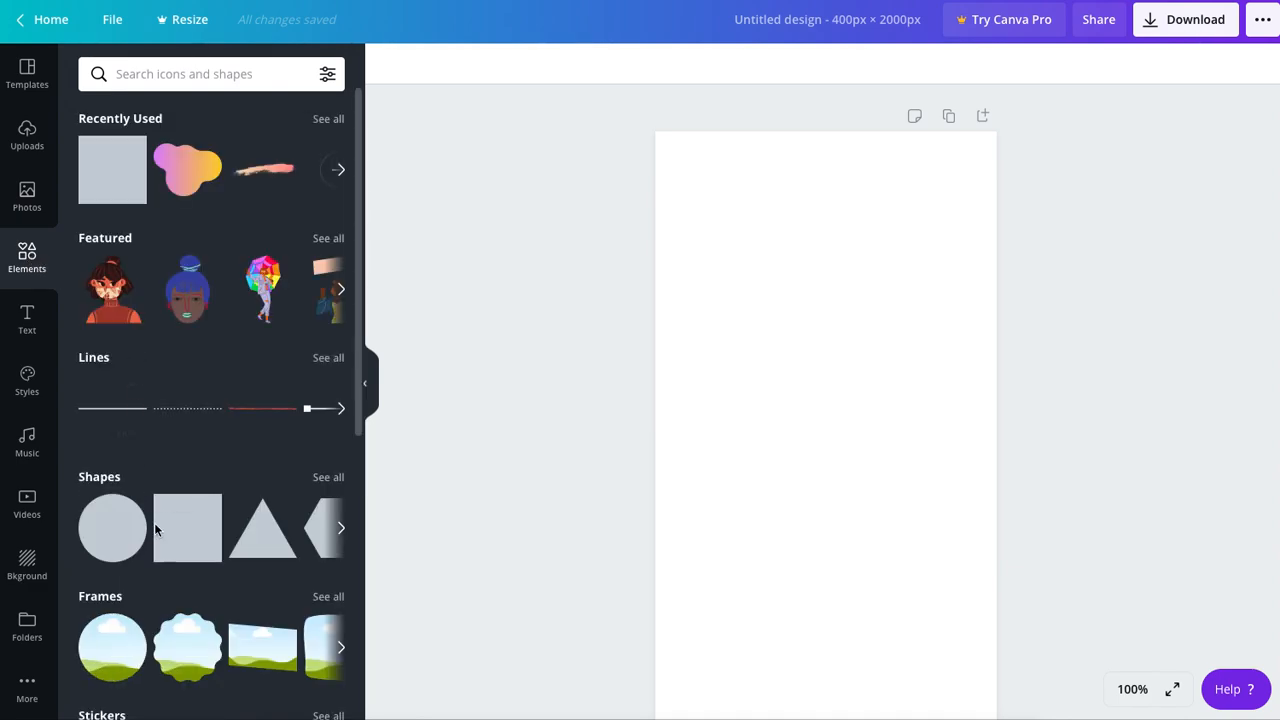
click(173, 528)
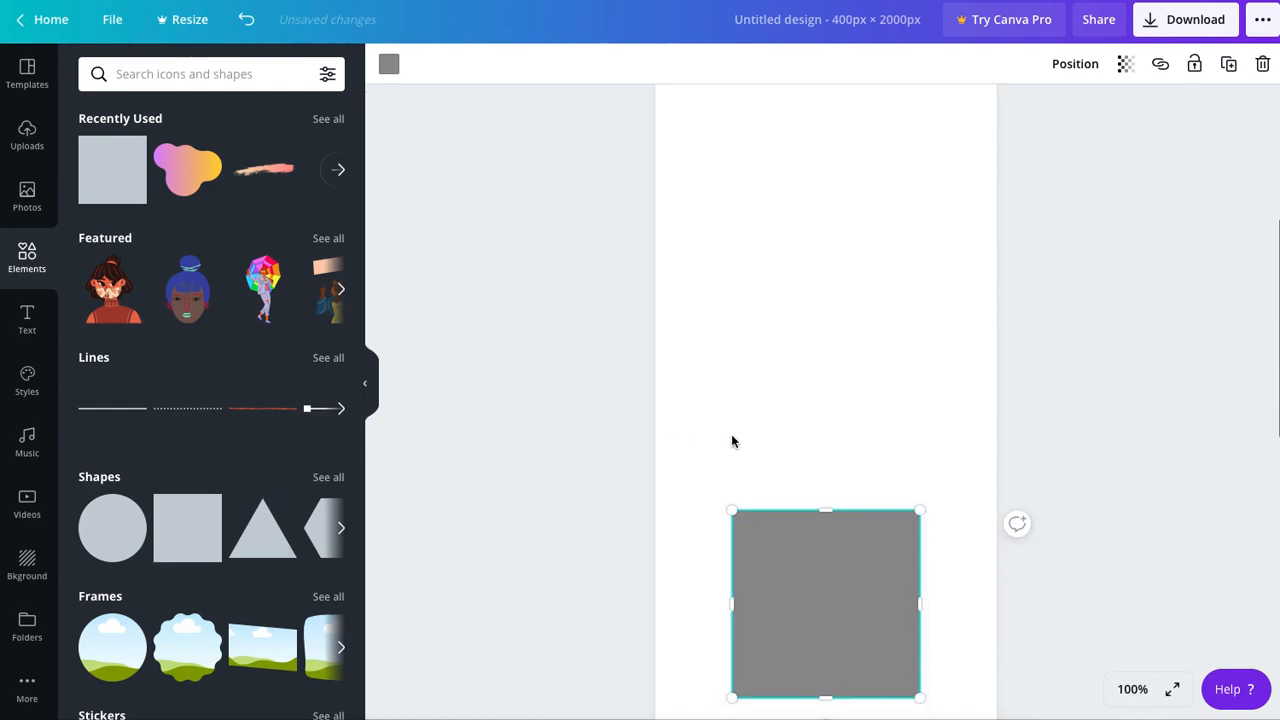
Move the square up against the page's left edge near its top and stretch it to the full page width.
scroll(785, 393, up, 3)
drag(802, 581, 757, 143)
scroll(861, 312, up, 4)
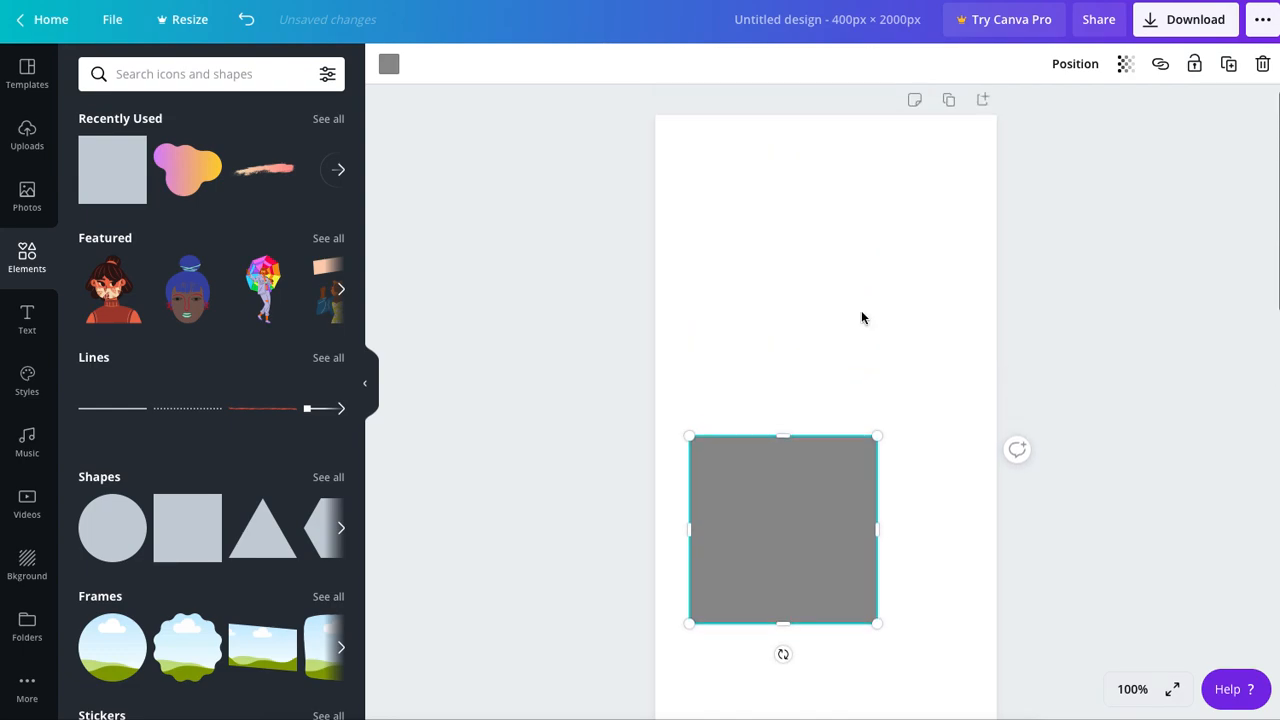
drag(790, 485, 765, 260)
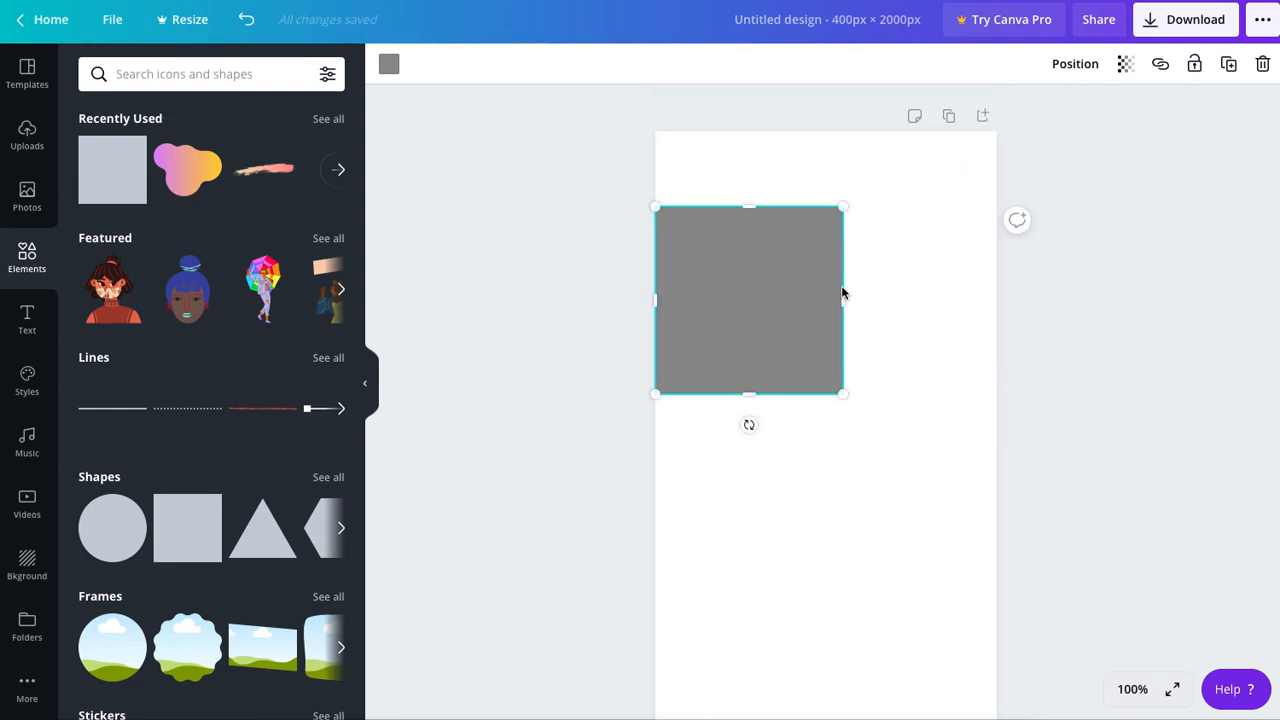
drag(843, 298, 993, 301)
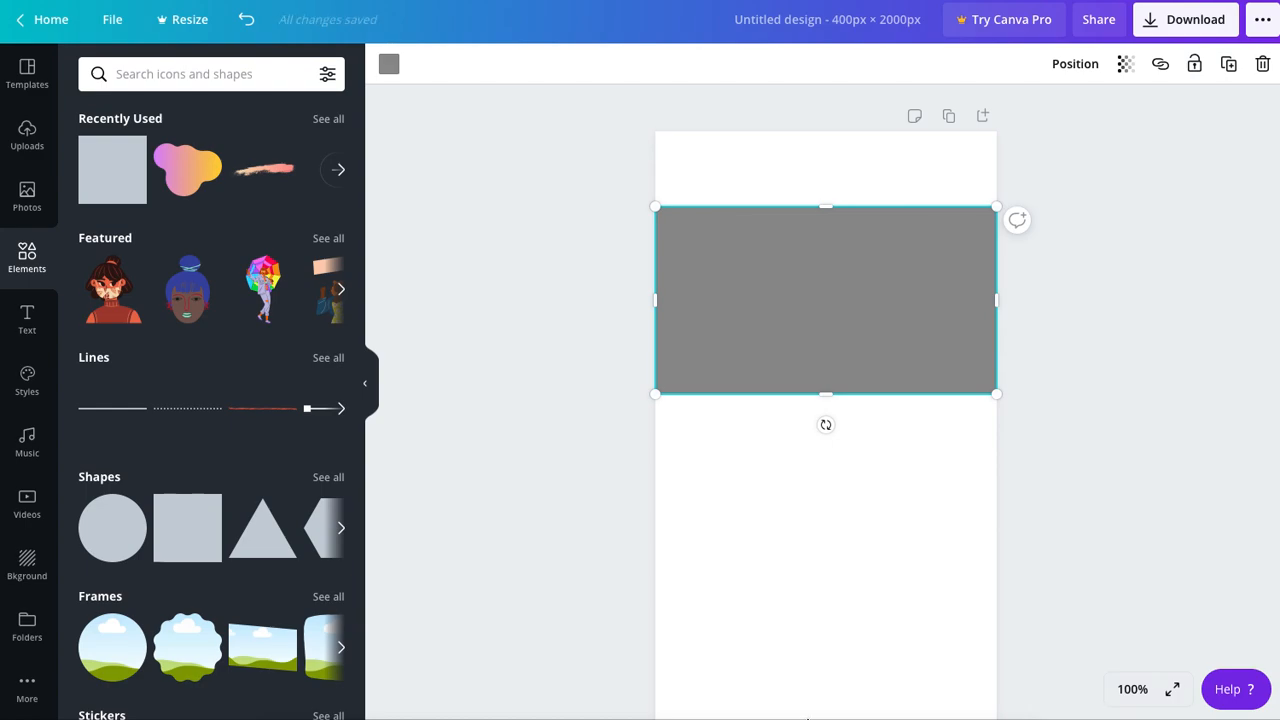
Check the media size table and set the rectangle's height to 225 px for a 16:9 YouTube video.
drag(814, 719, 663, 266)
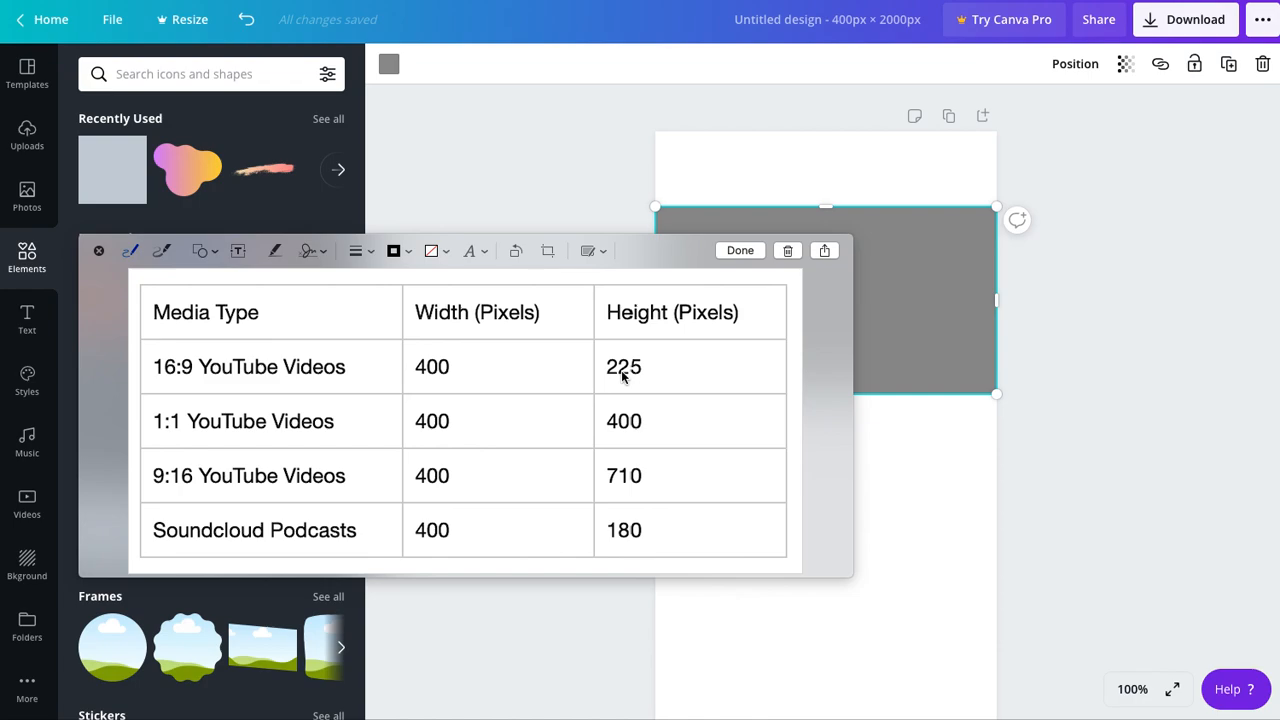
drag(648, 263, 666, 549)
drag(826, 395, 826, 402)
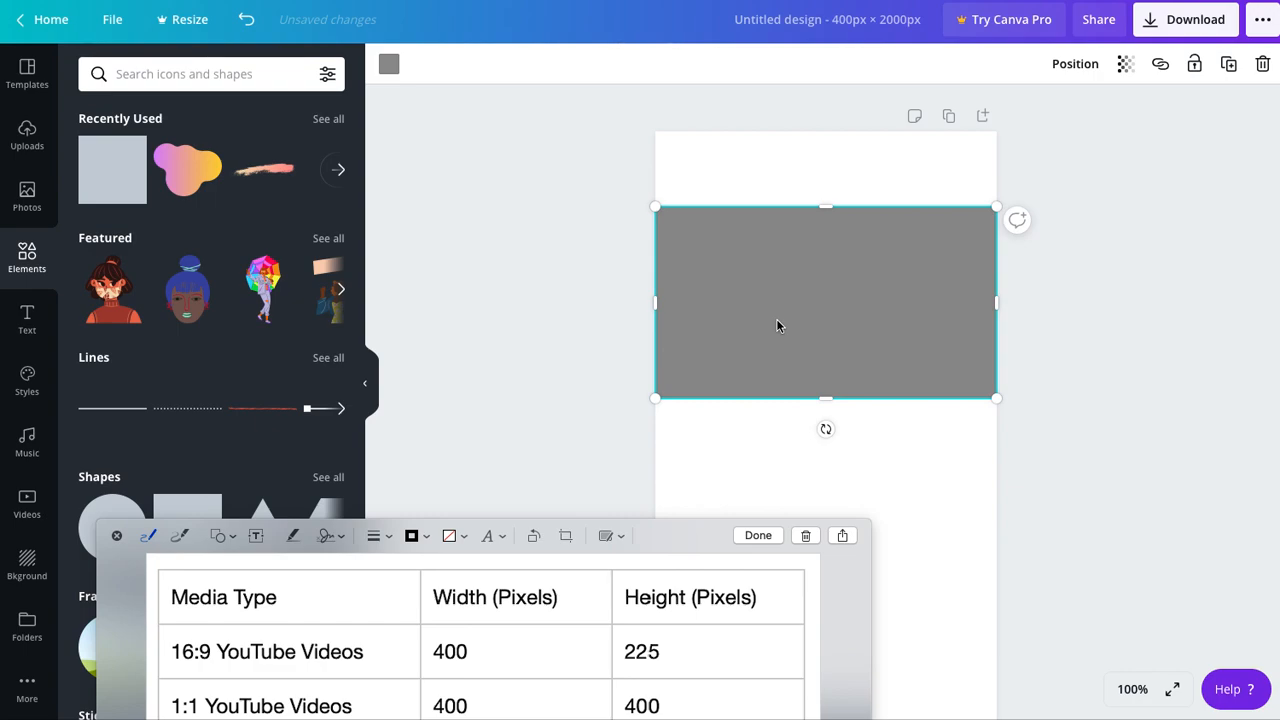
Recolour the rectangle with the lime green default colour and deselect it.
click(389, 63)
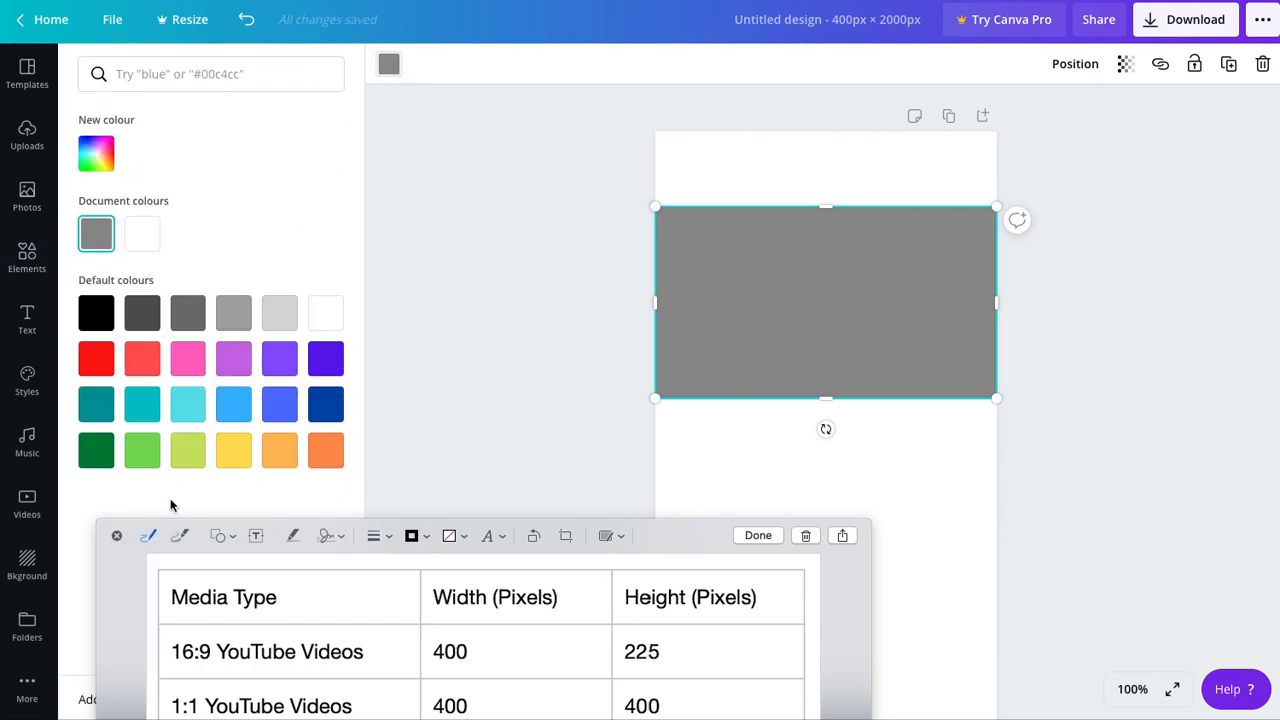
click(190, 453)
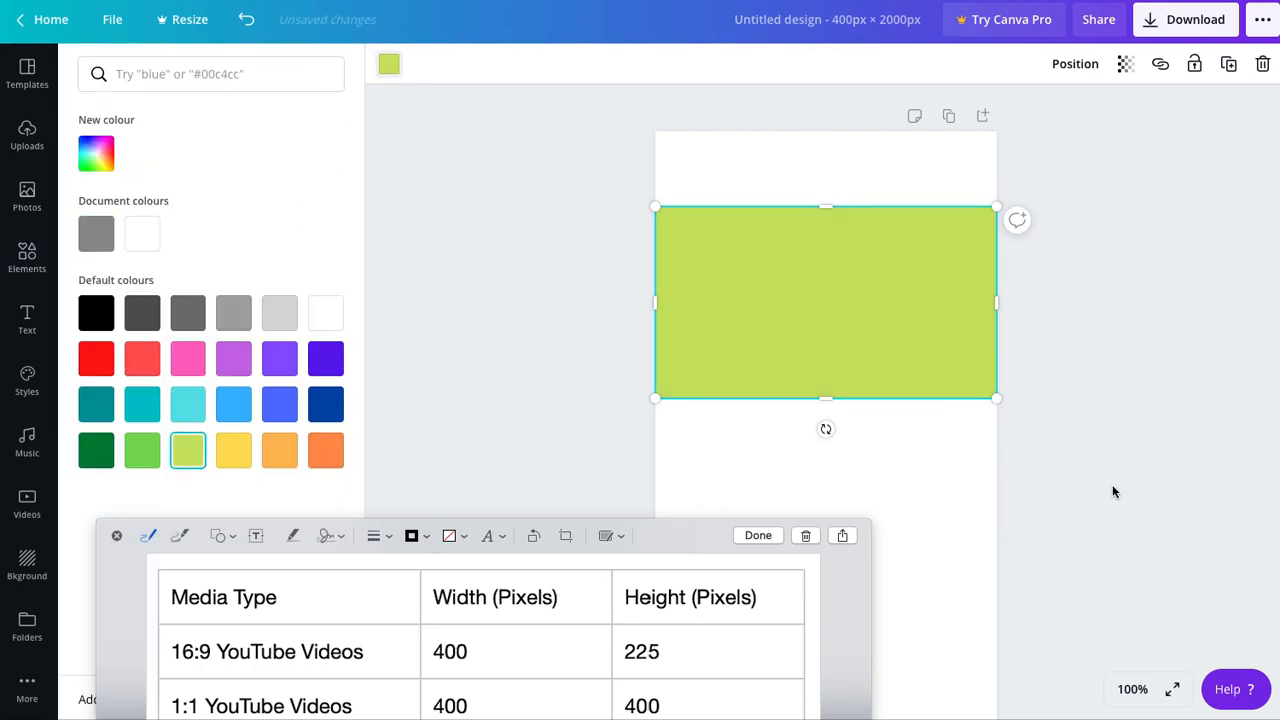
key(Escape)
click(988, 186)
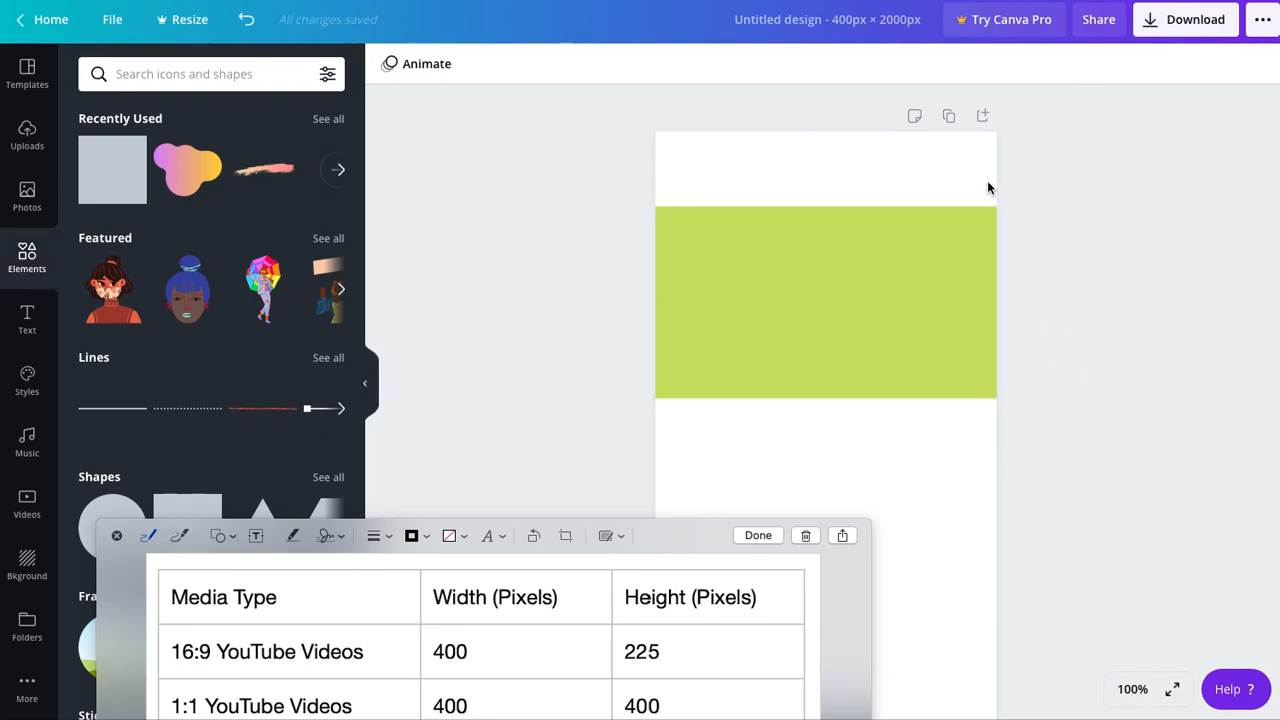
Add a body text box, place it in the upper part of the green rectangle and widen it to nearly the rectangle's width.
click(27, 318)
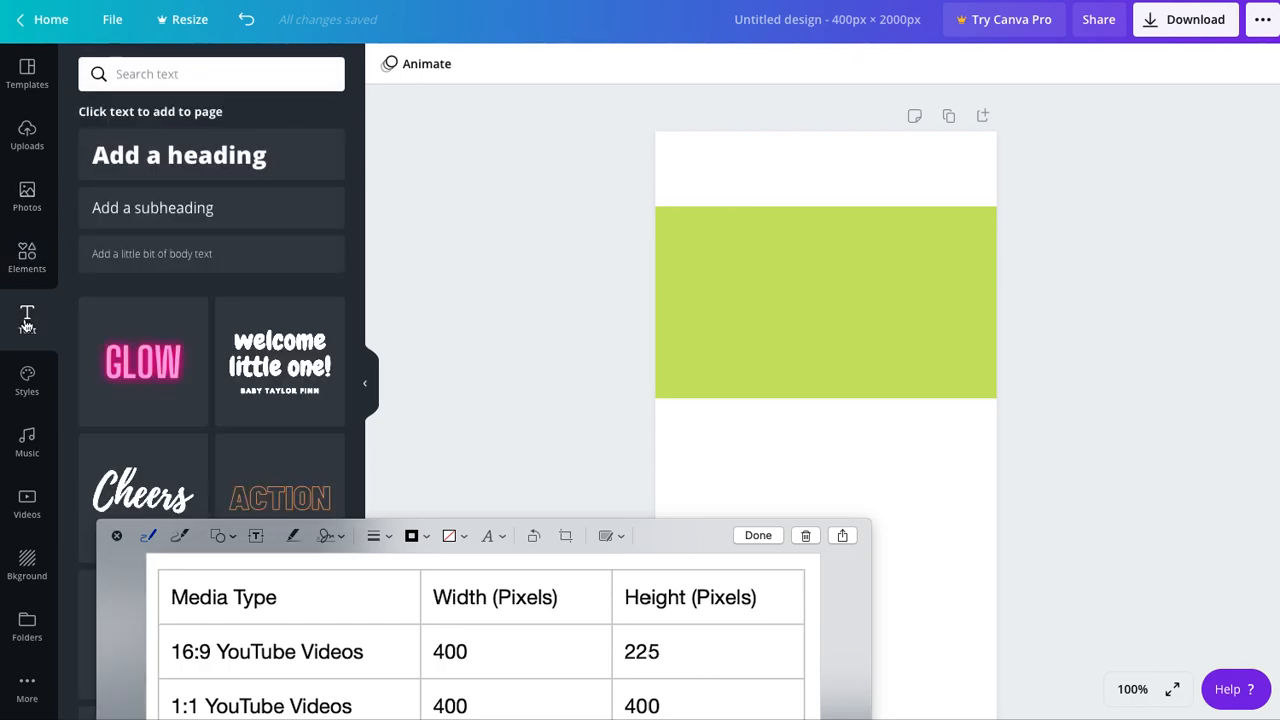
click(131, 254)
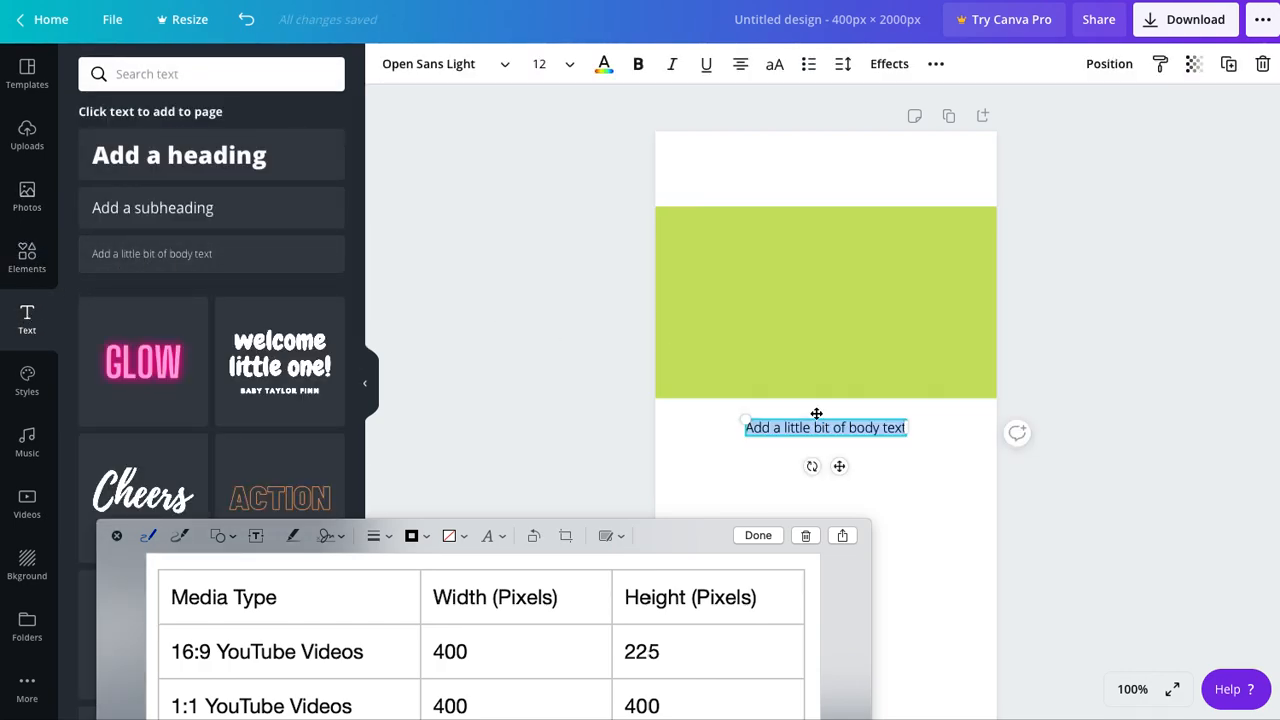
click(940, 437)
drag(865, 427, 789, 235)
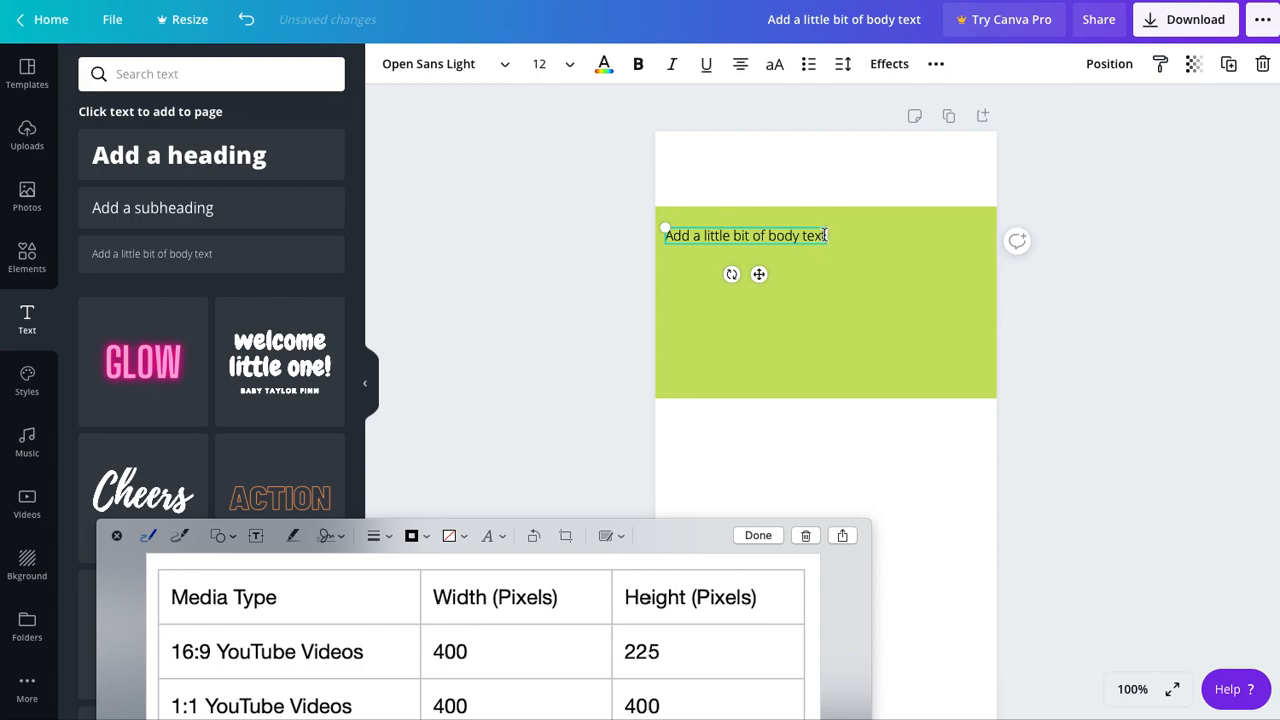
drag(826, 235, 972, 235)
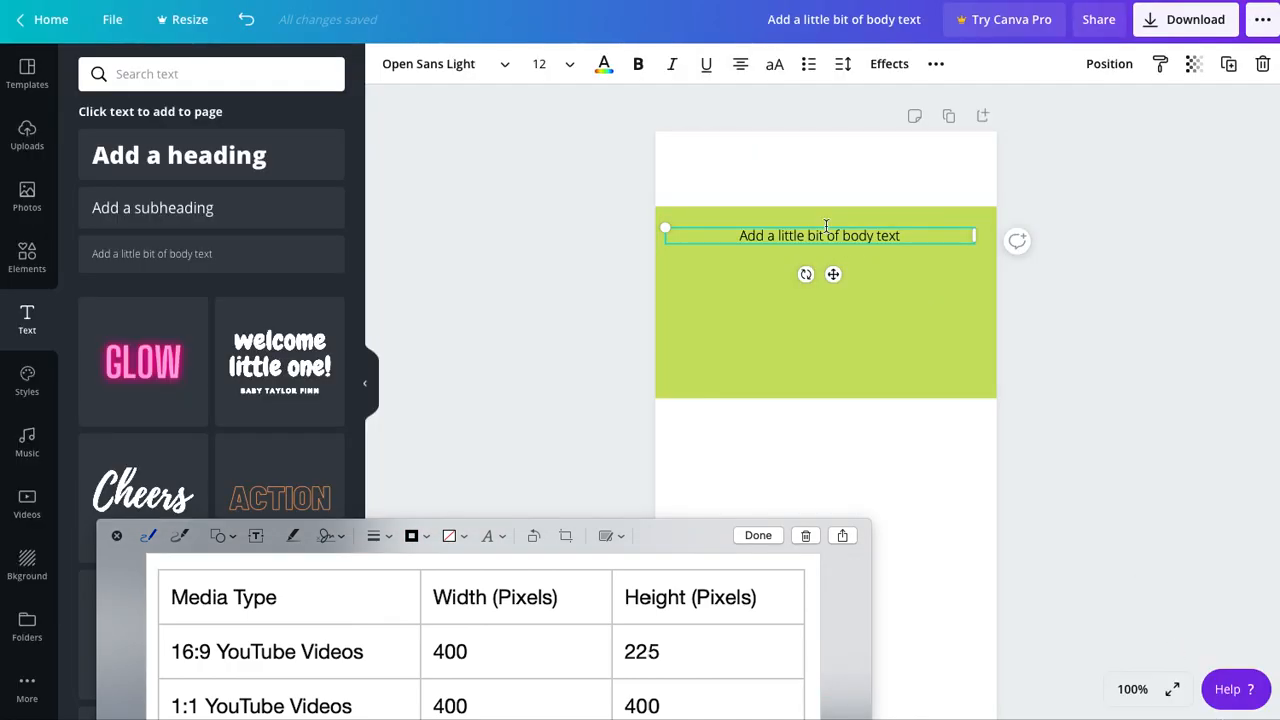
triple_click(819, 234)
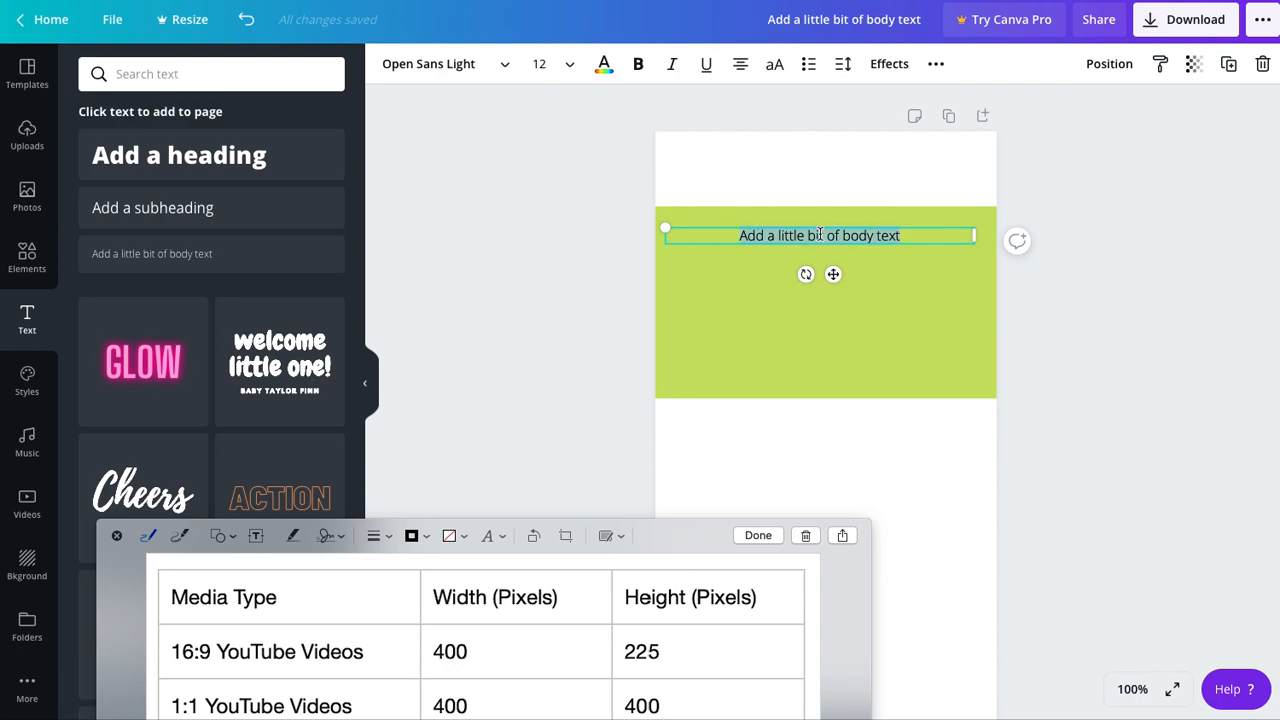
text(https://www.youtube.com/watch?v=YBARvpGXW1o)
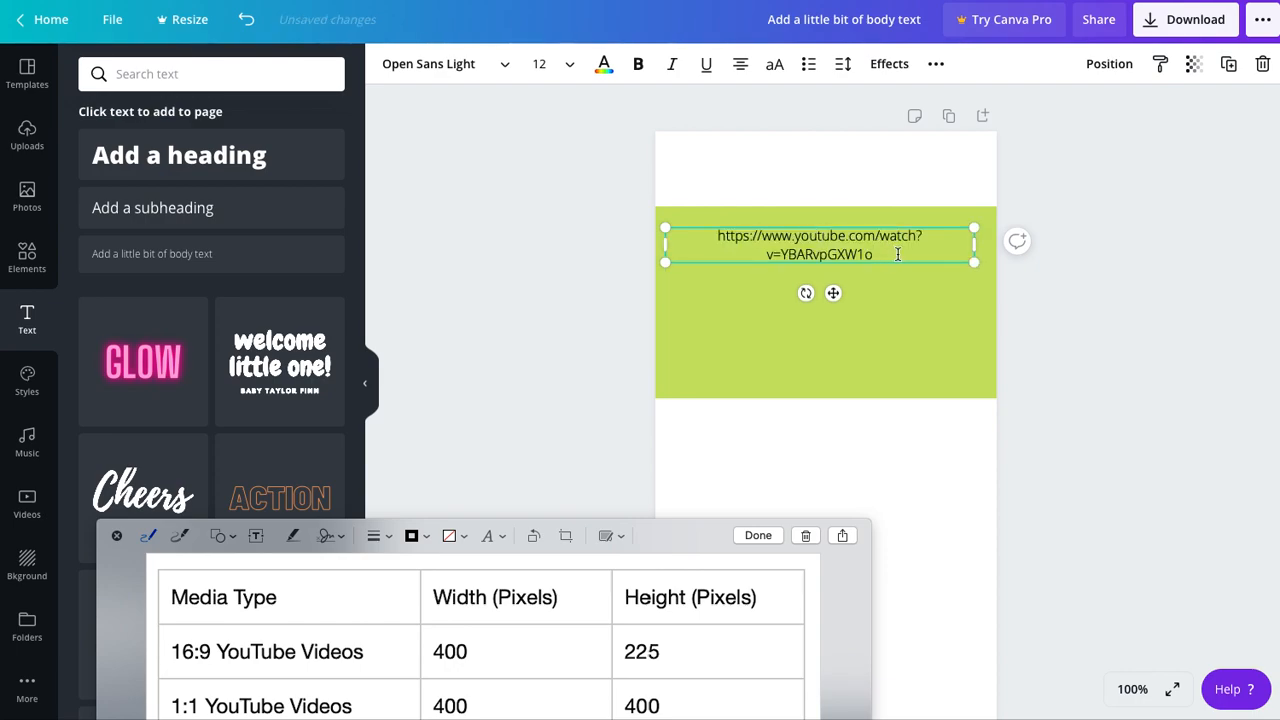
drag(898, 254, 718, 238)
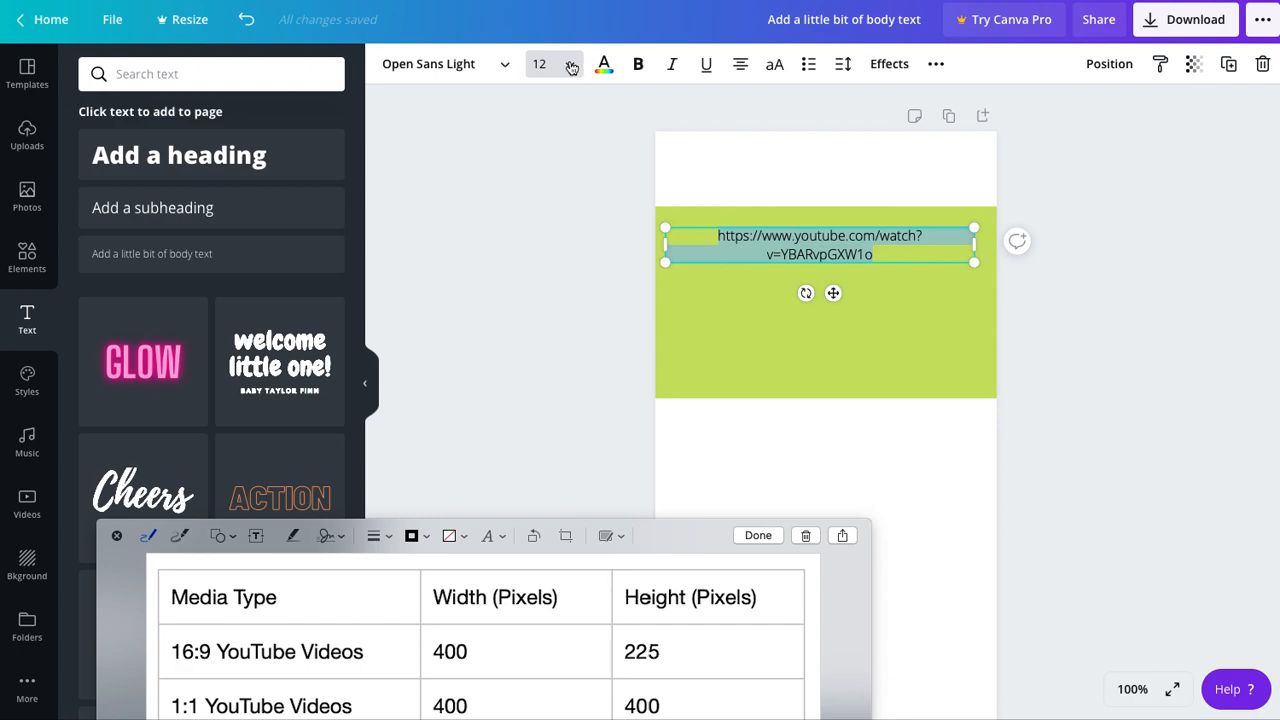
click(571, 66)
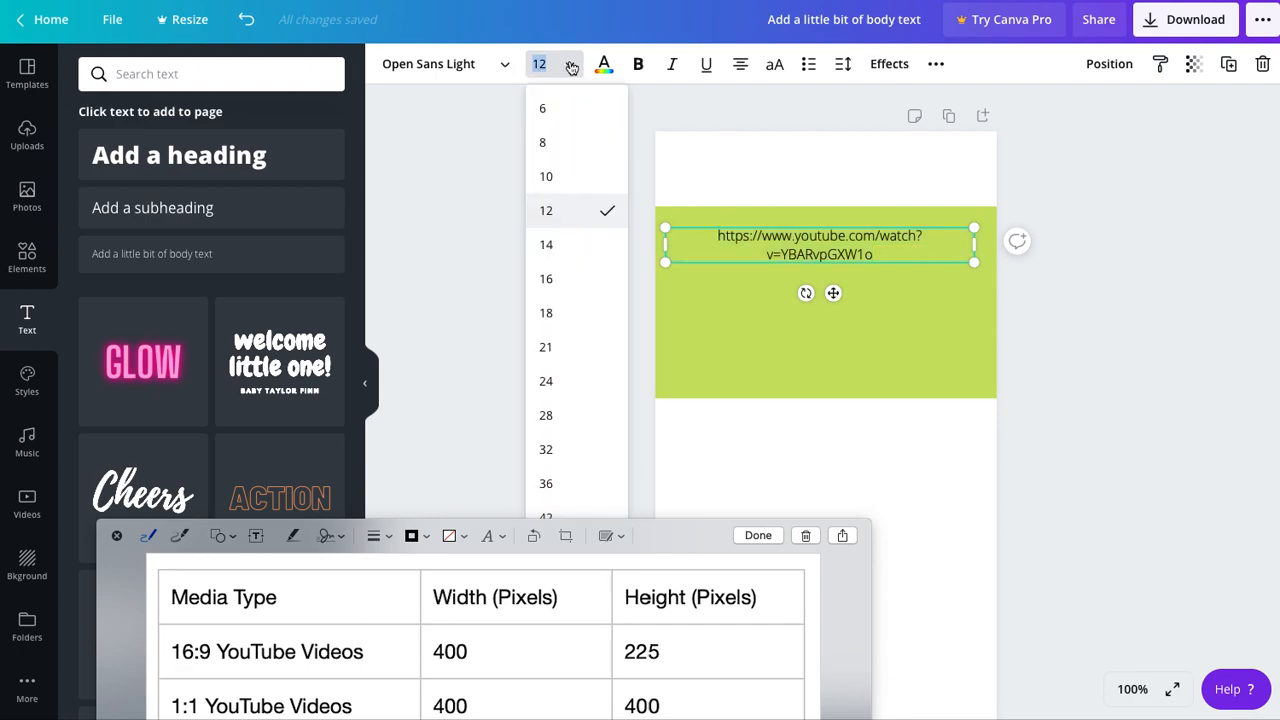
click(562, 141)
click(563, 70)
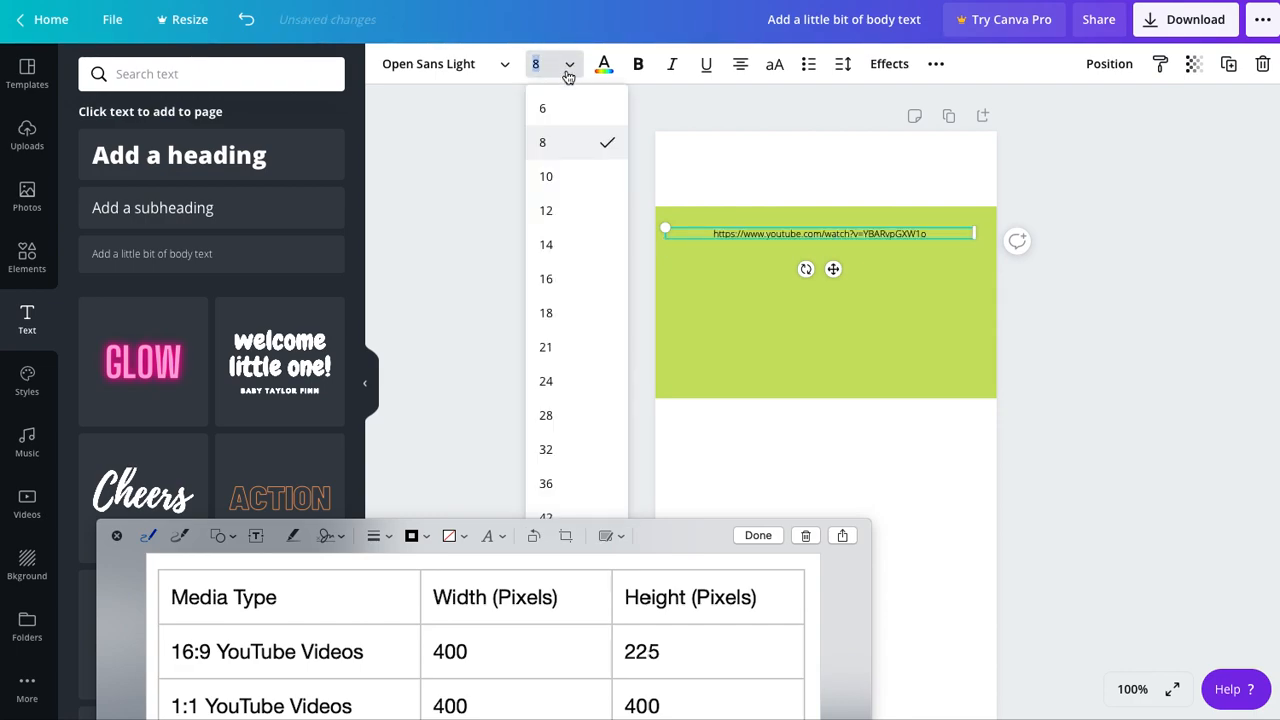
click(565, 176)
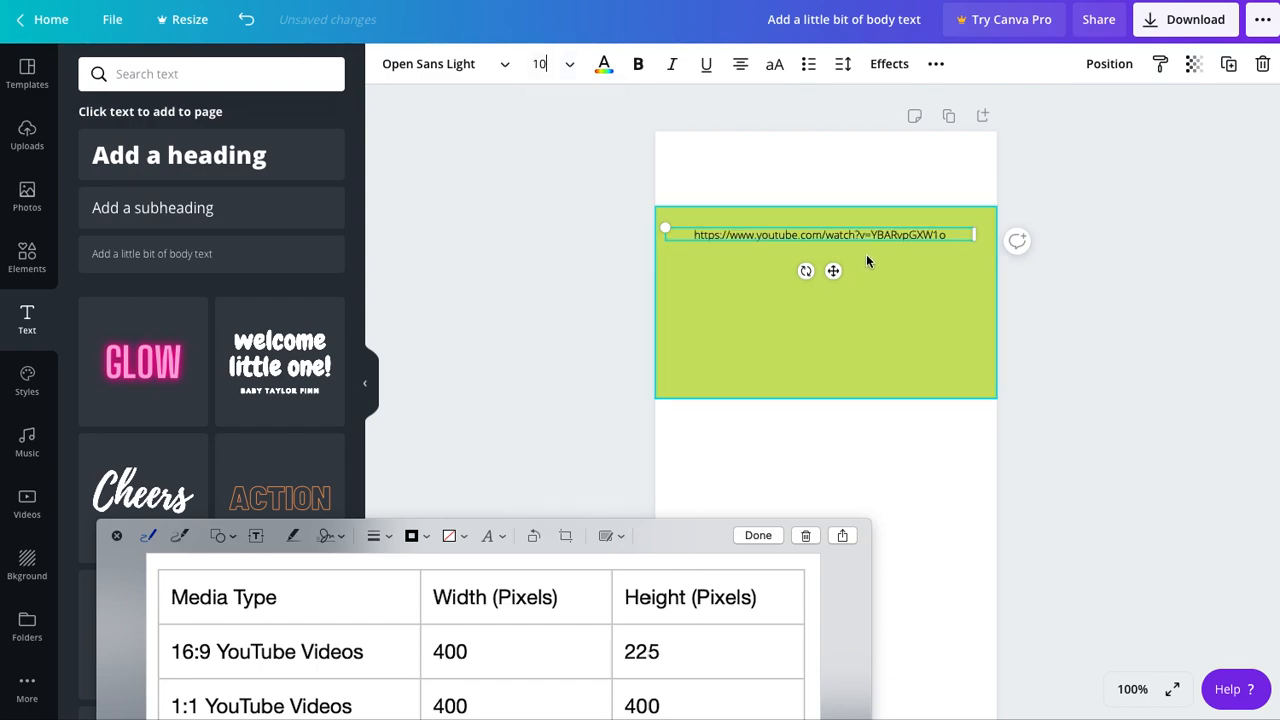
click(1050, 269)
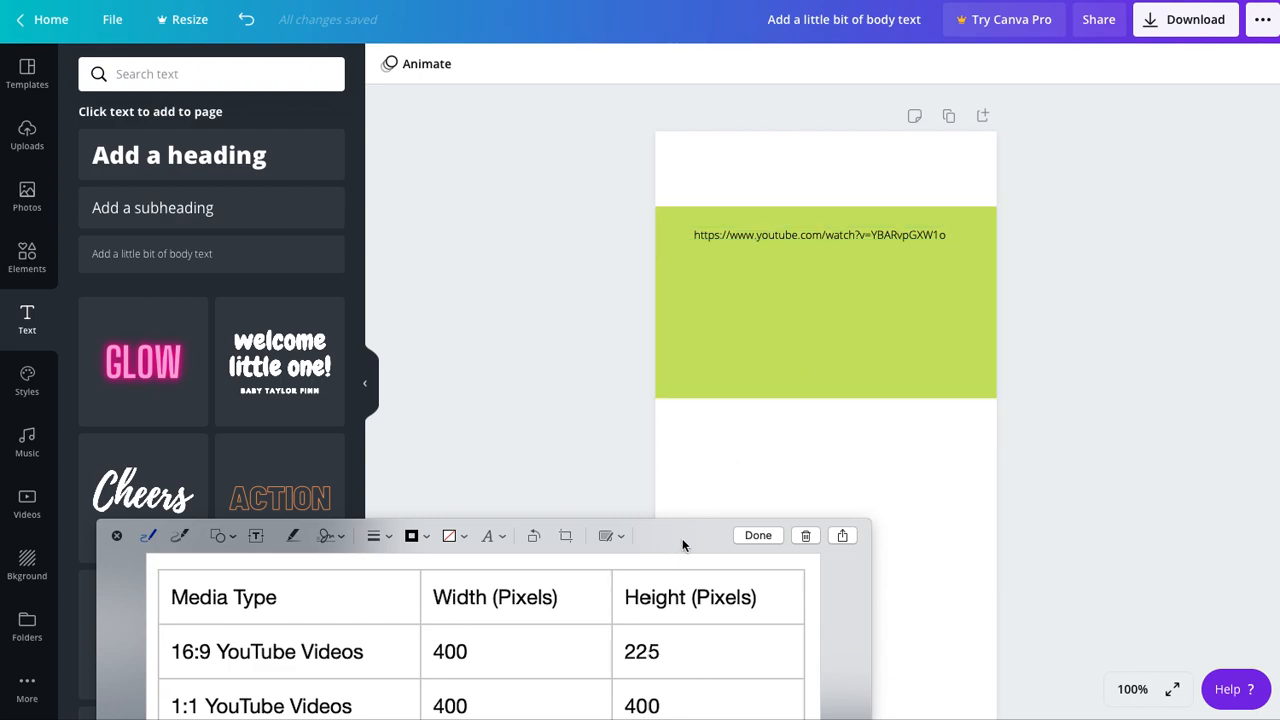
Switch to YouTube and compare the 16:9 video and the 1:1 aspect ratio test video with the media size table.
scroll(1074, 486, down, 2)
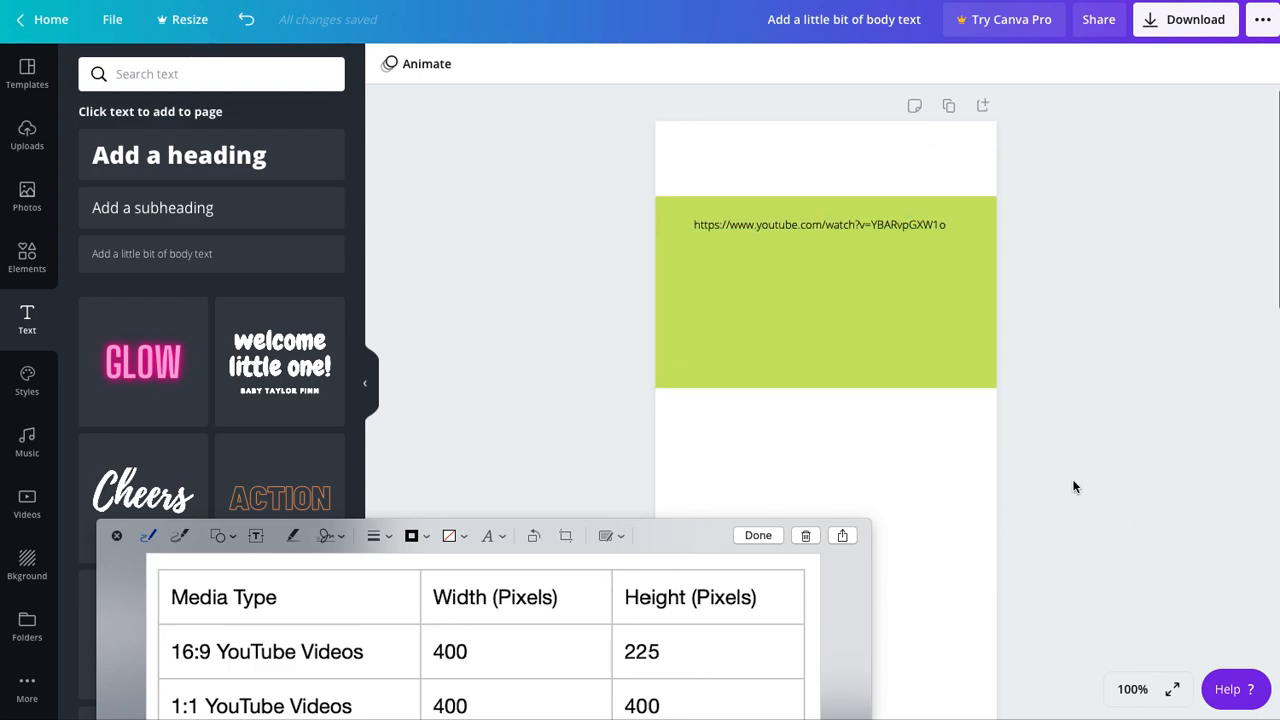
scroll(1076, 473, down, 5)
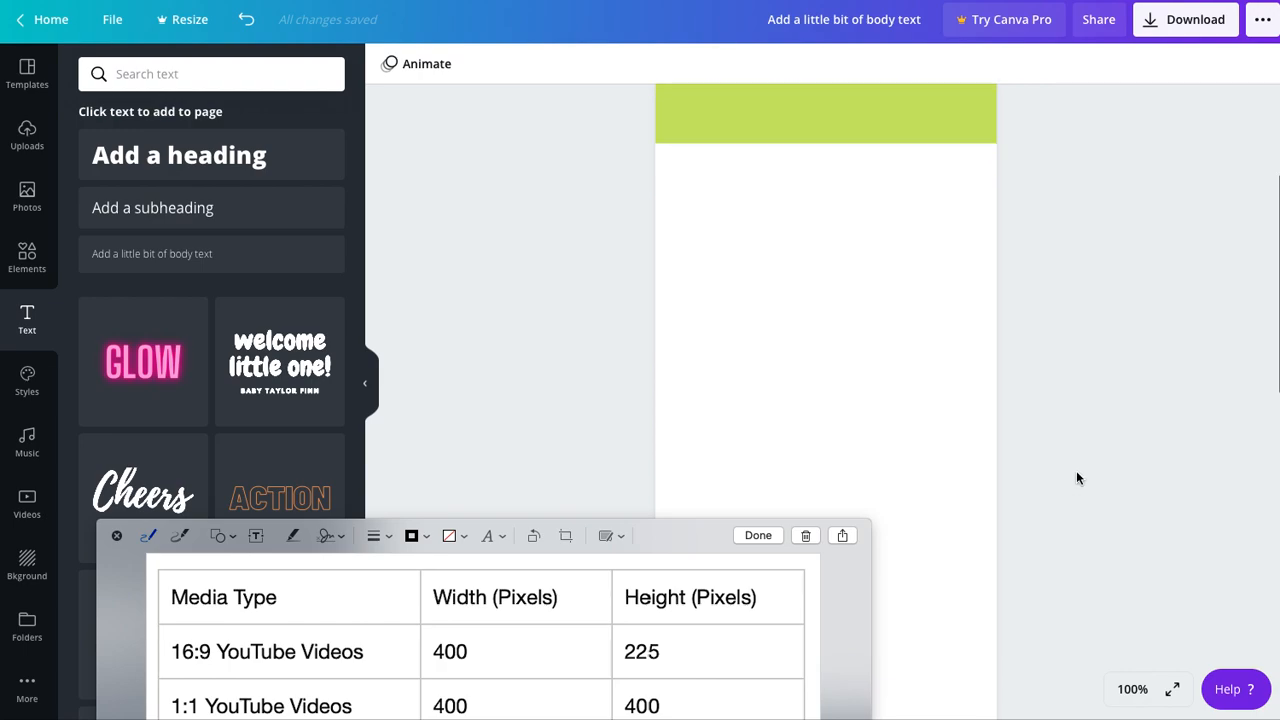
drag(707, 534, 1034, 393)
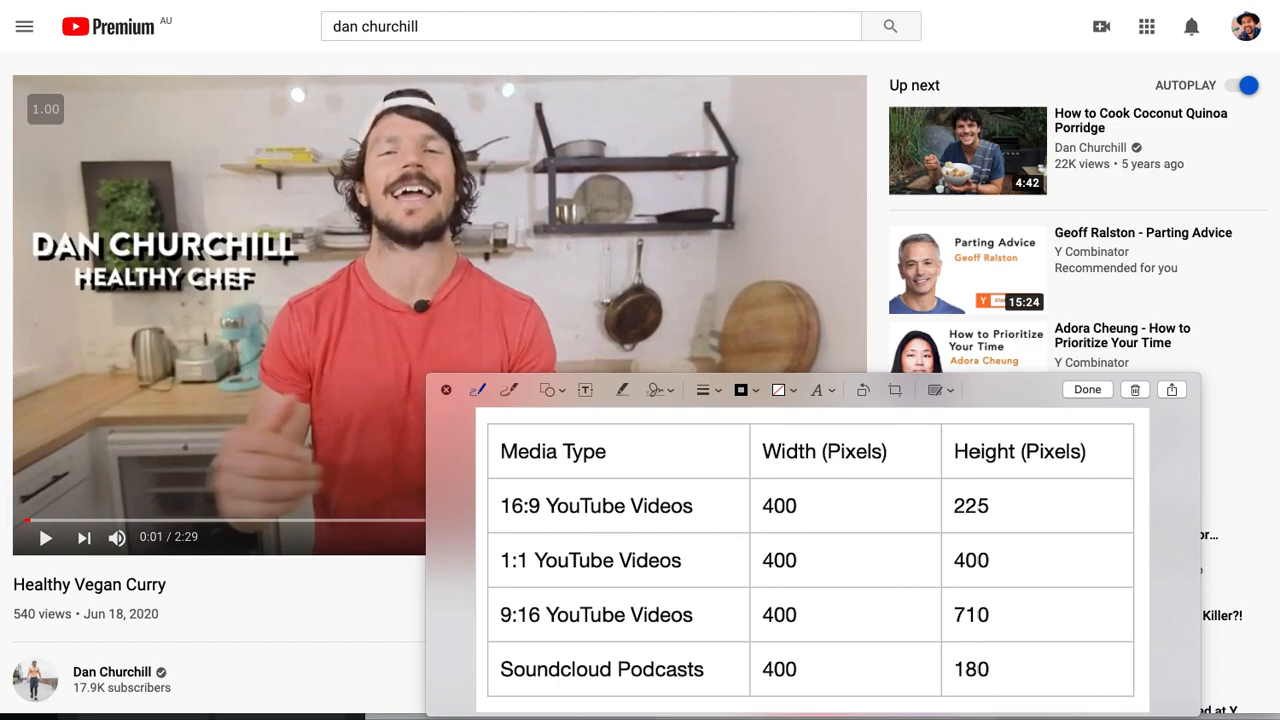
key(Return)
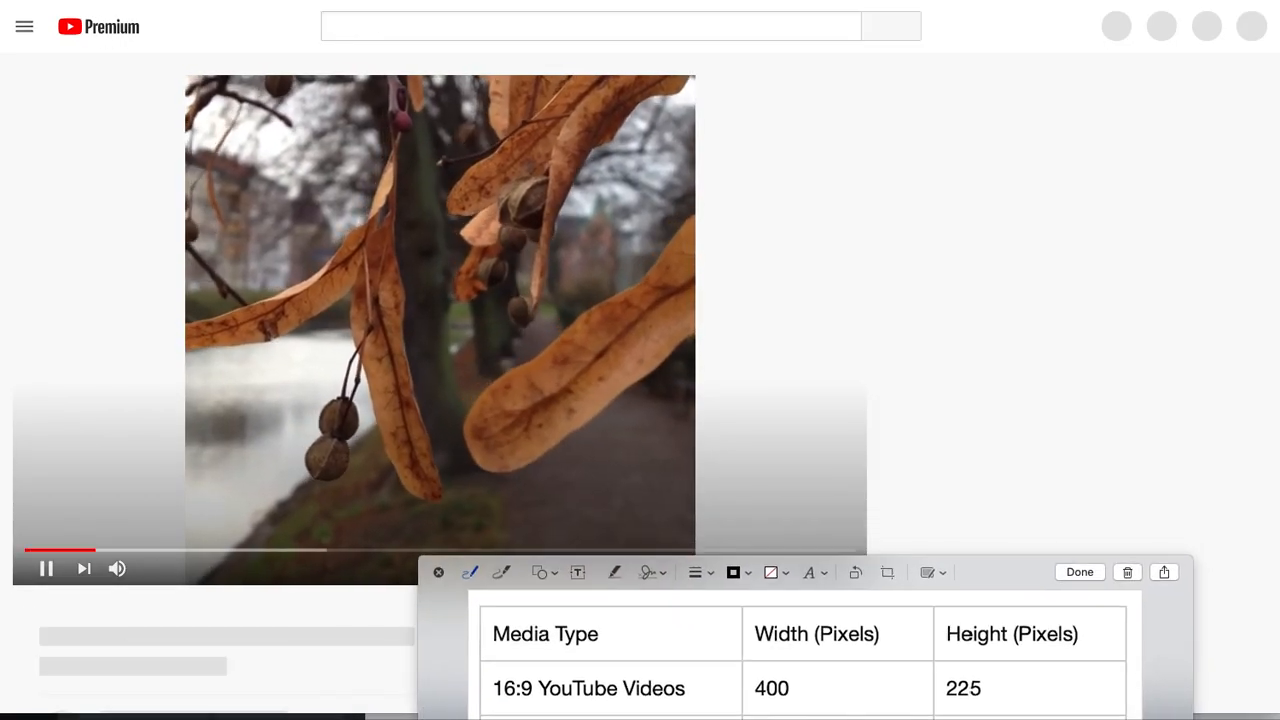
click(45, 570)
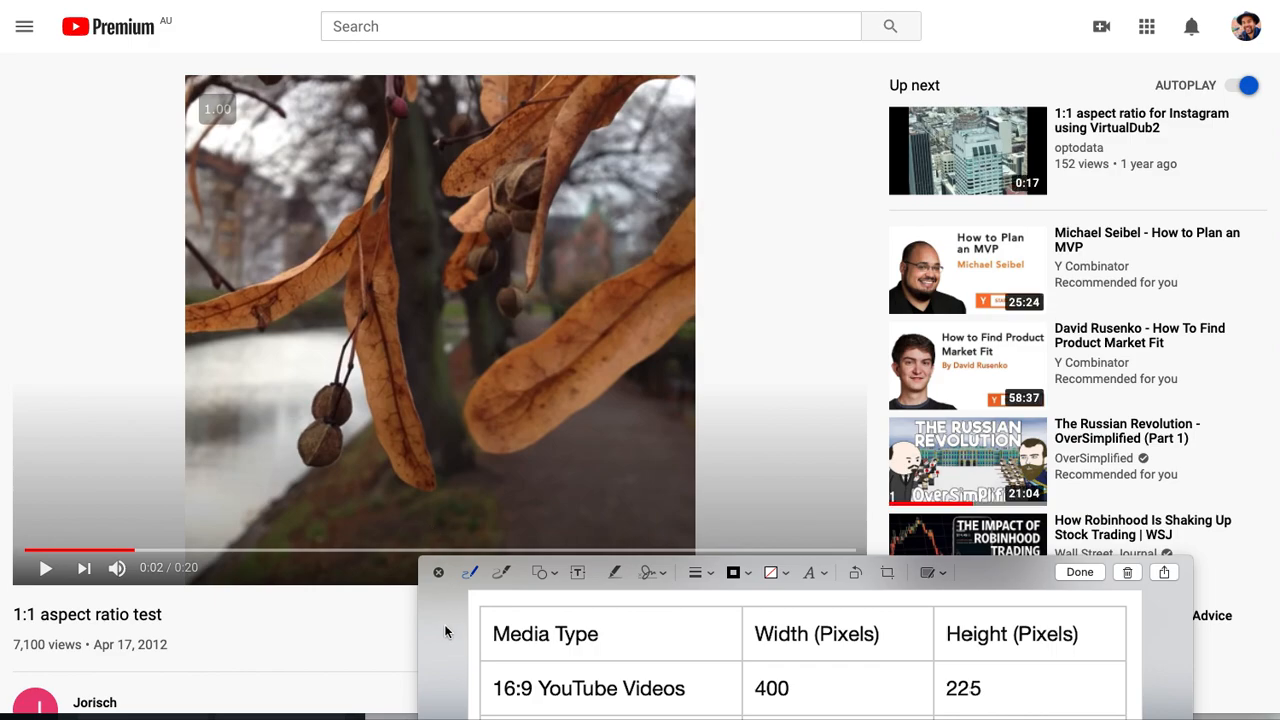
drag(448, 623, 532, 719)
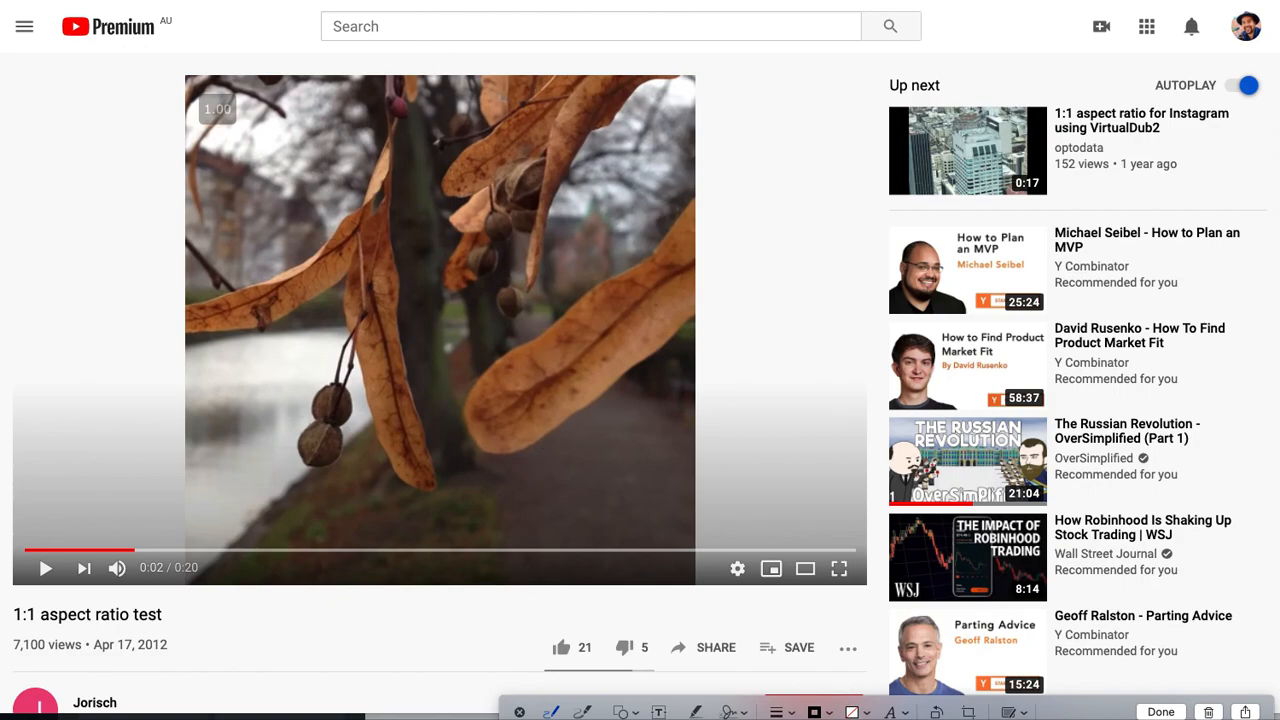
Open the share options of the 1:1 aspect ratio test video, copy its link and switch back to Canva.
click(716, 648)
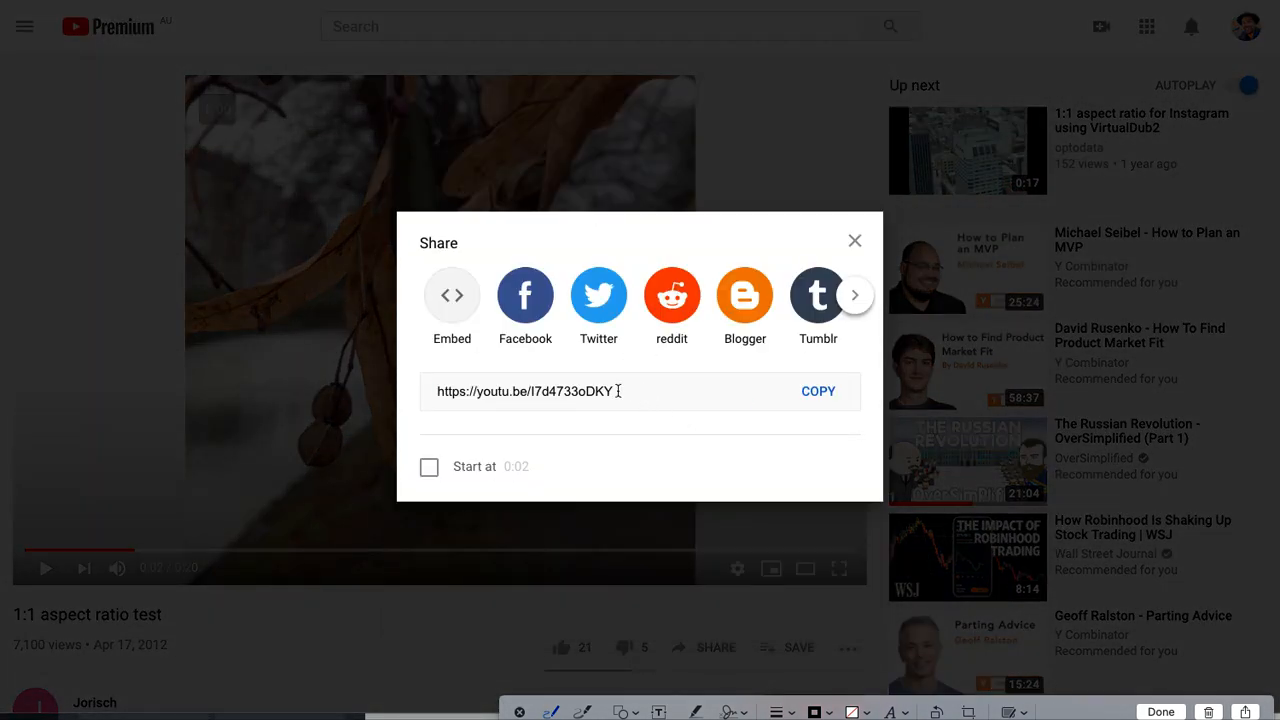
click(618, 391)
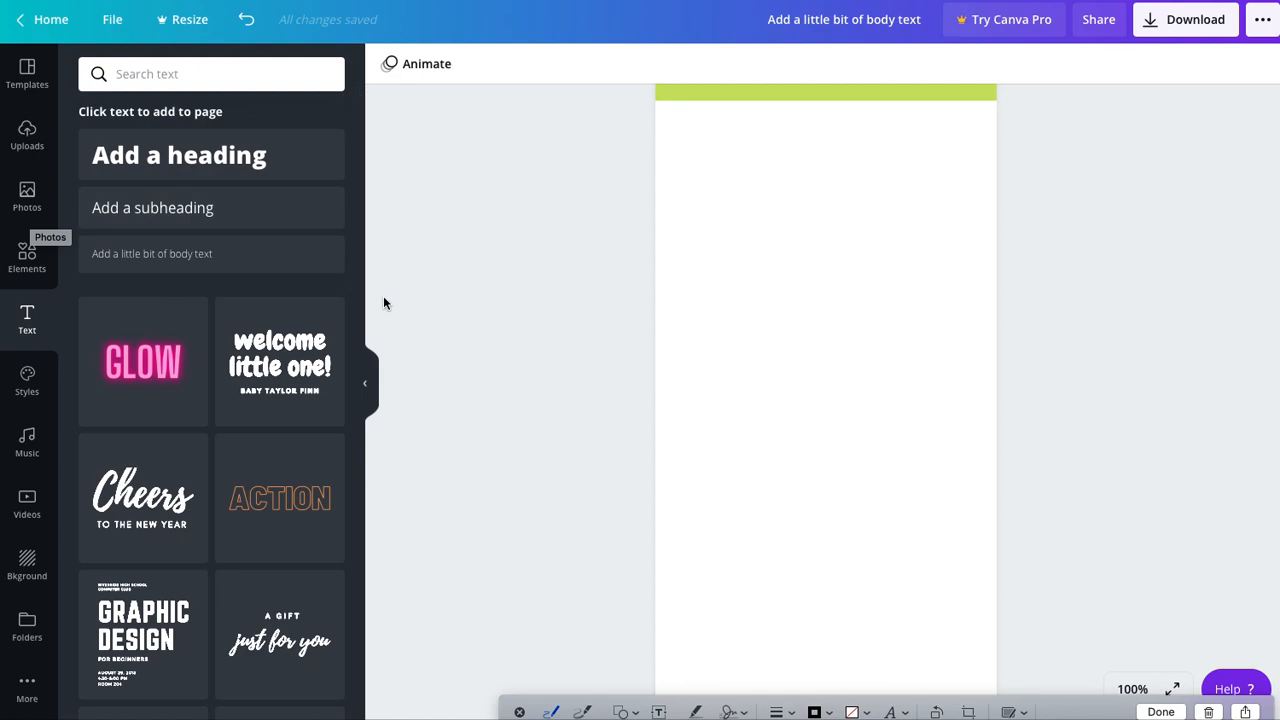
key(ctrl+v)
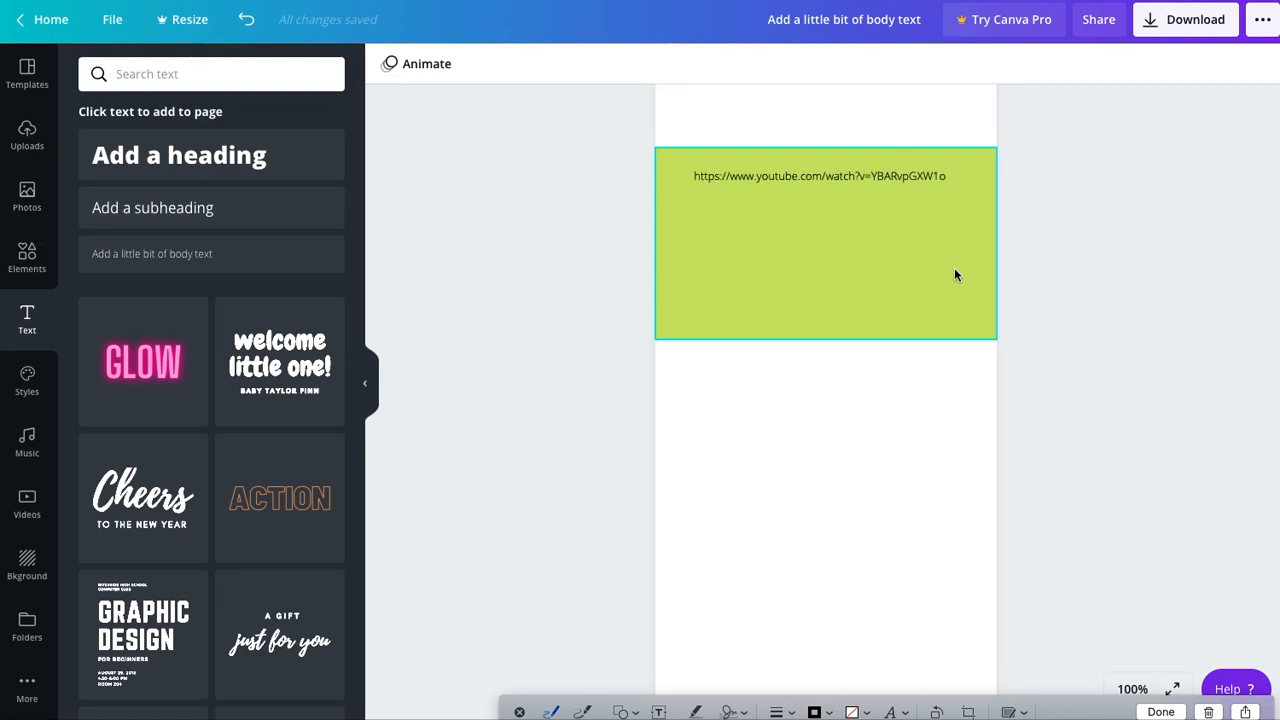
Add a square shape below the first green rectangle and enlarge it to a 400 × 400 px block spanning the page width.
click(27, 258)
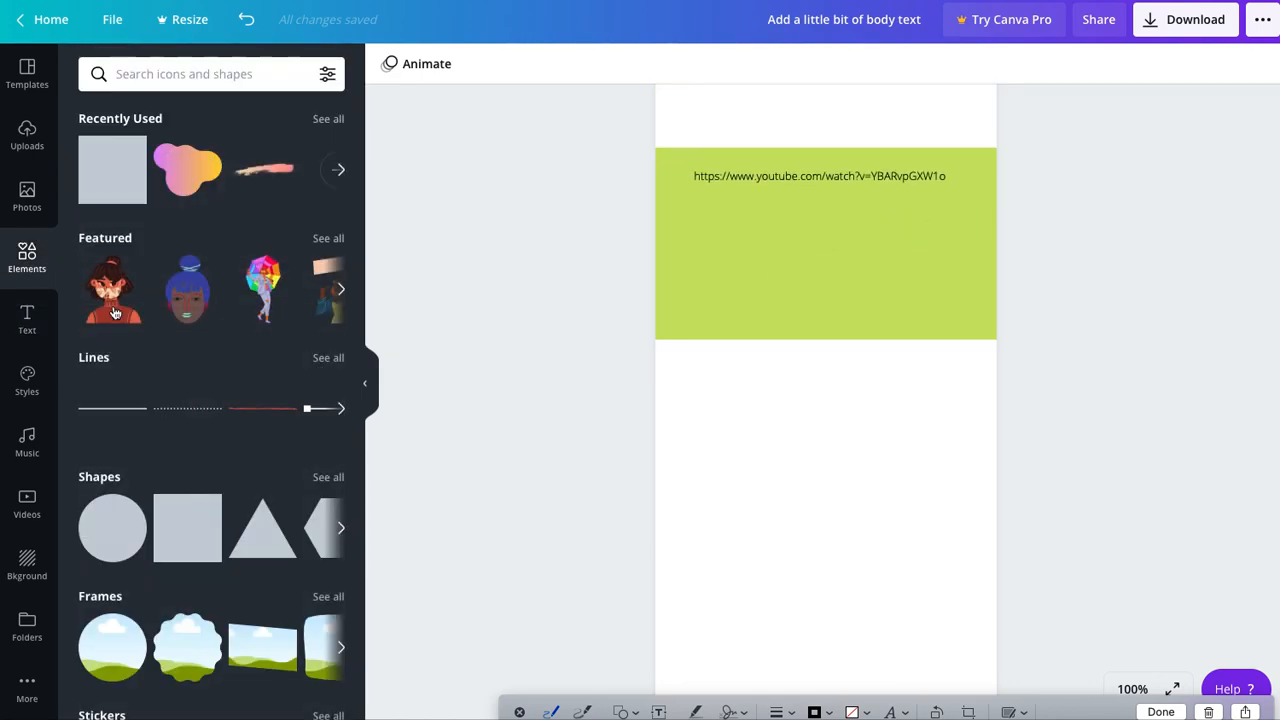
drag(183, 524, 842, 480)
scroll(1088, 440, down, 2)
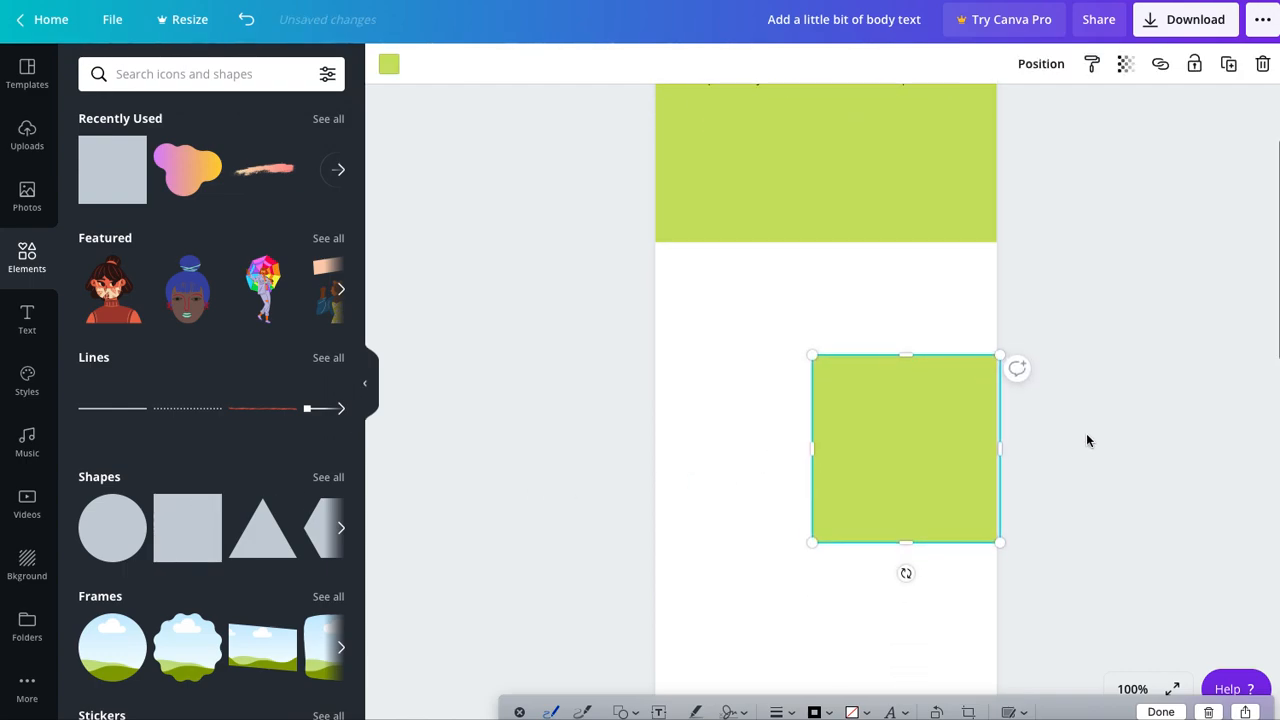
drag(886, 437, 730, 384)
drag(843, 487, 1015, 623)
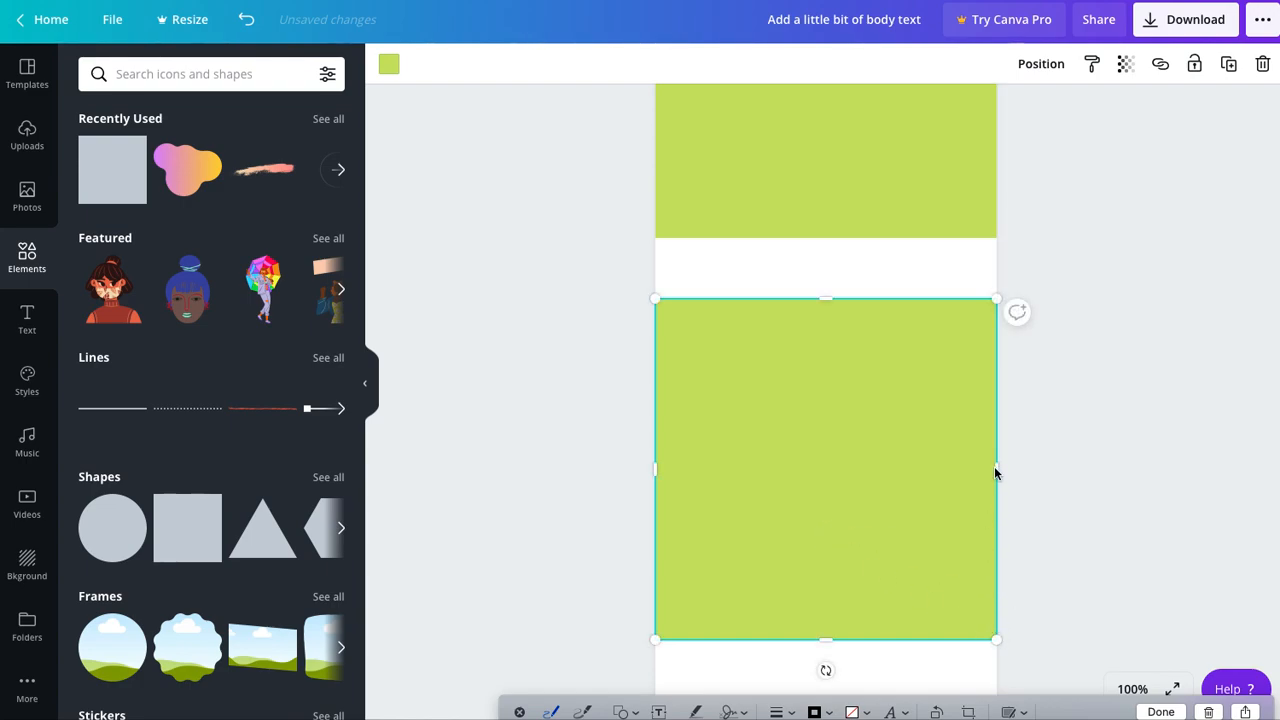
drag(993, 472, 995, 466)
mouse_move(828, 639)
mouse_down()
mouse_move(828, 625)
mouse_move(827, 639)
mouse_up()
click(1131, 476)
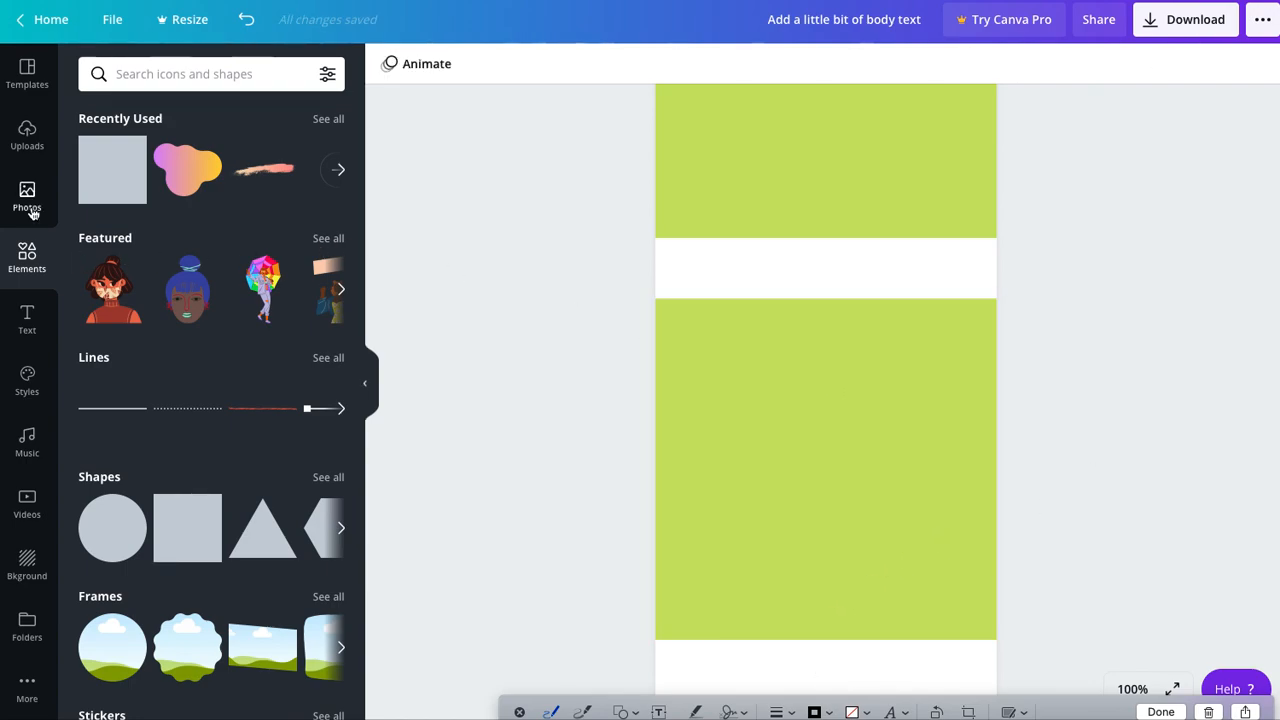
click(27, 318)
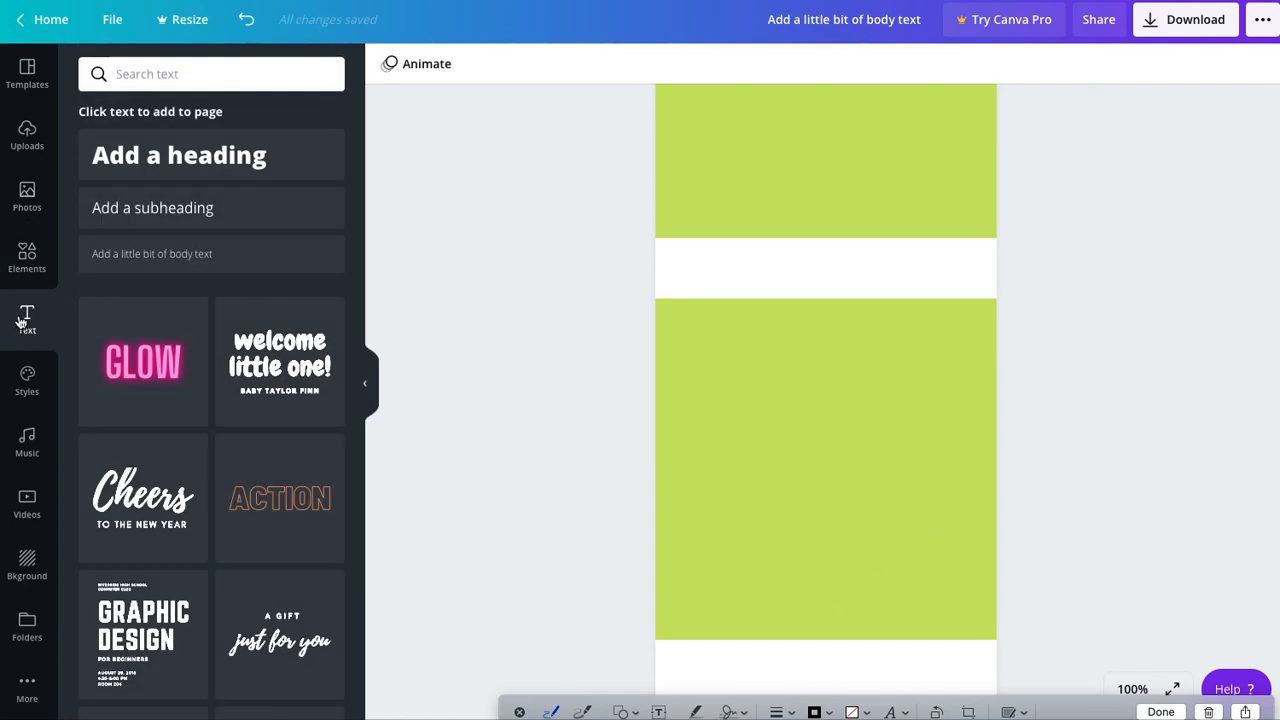
click(143, 254)
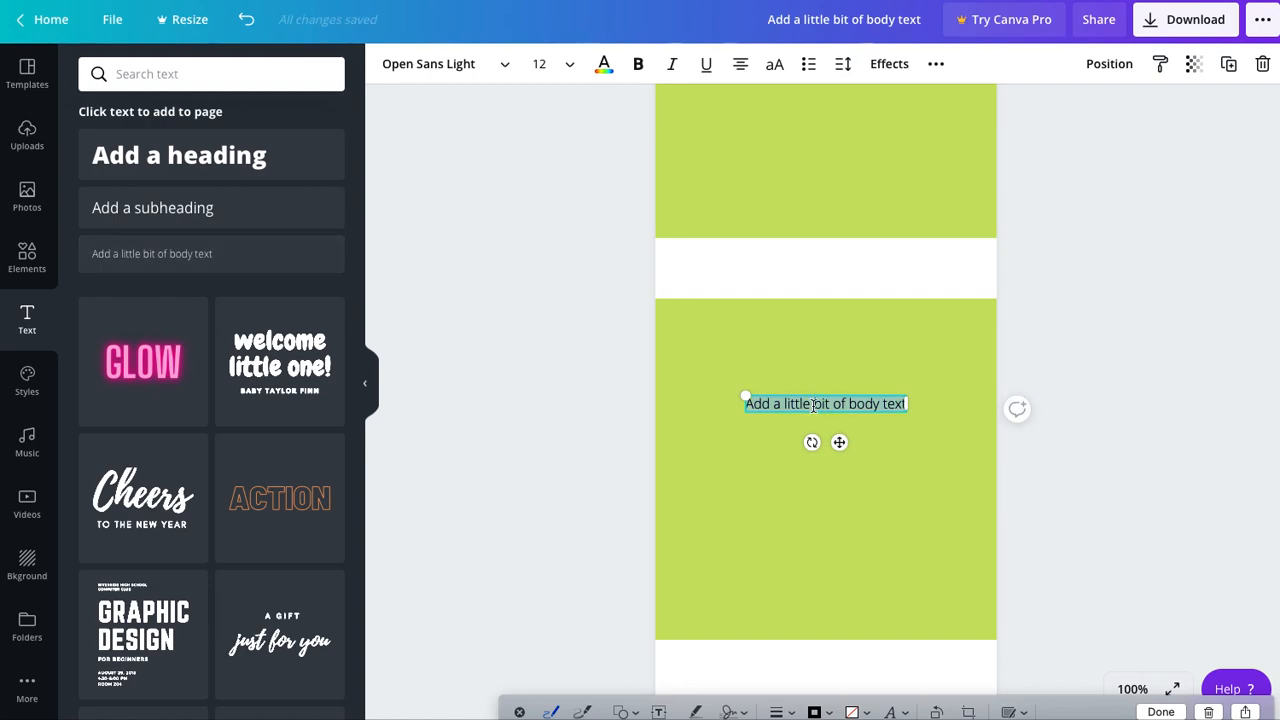
text(https://youtu.be/l7d4733oDKY)
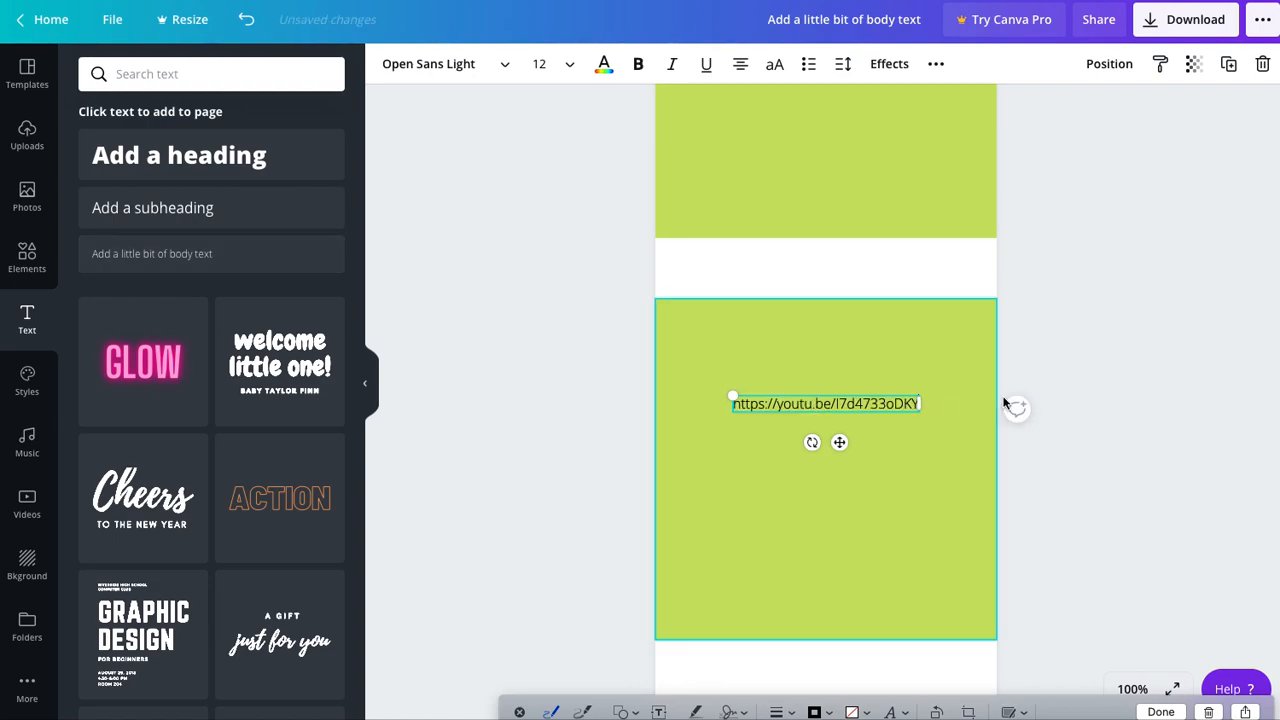
click(1102, 366)
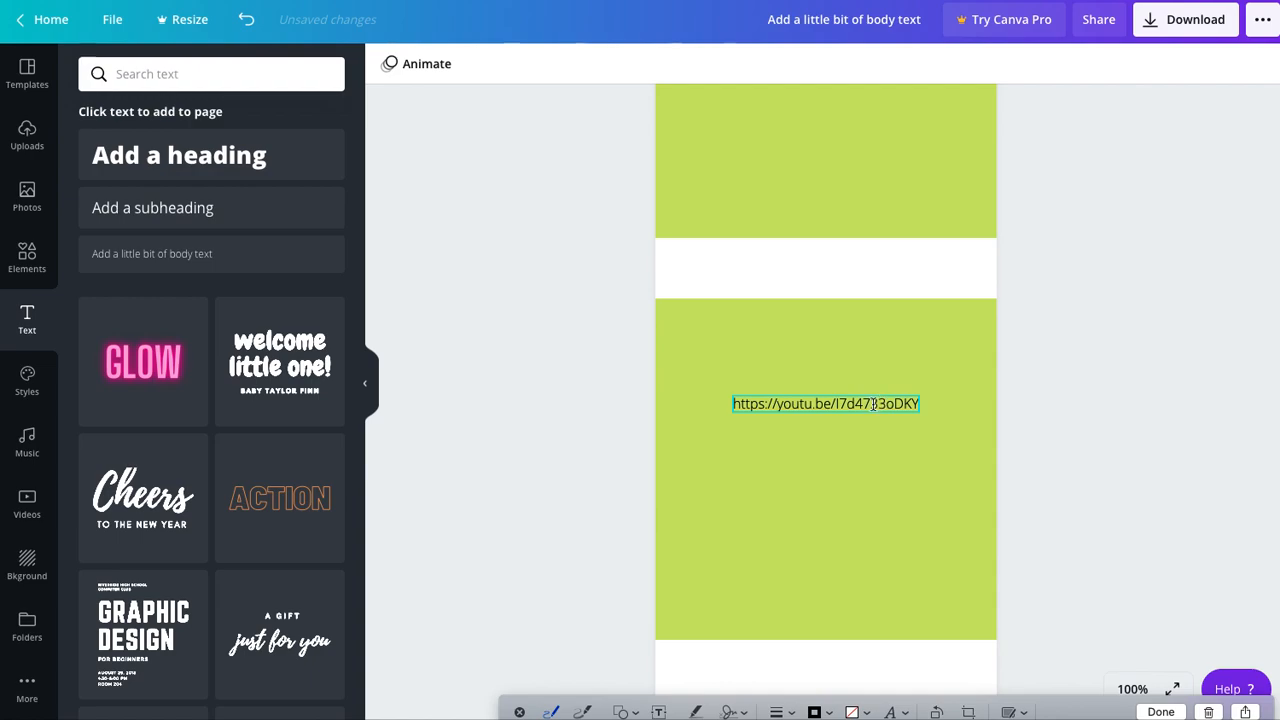
Review both video blocks against the media size table, set the table aside and shift the square block's link slightly down and left.
scroll(1105, 388, up, 3)
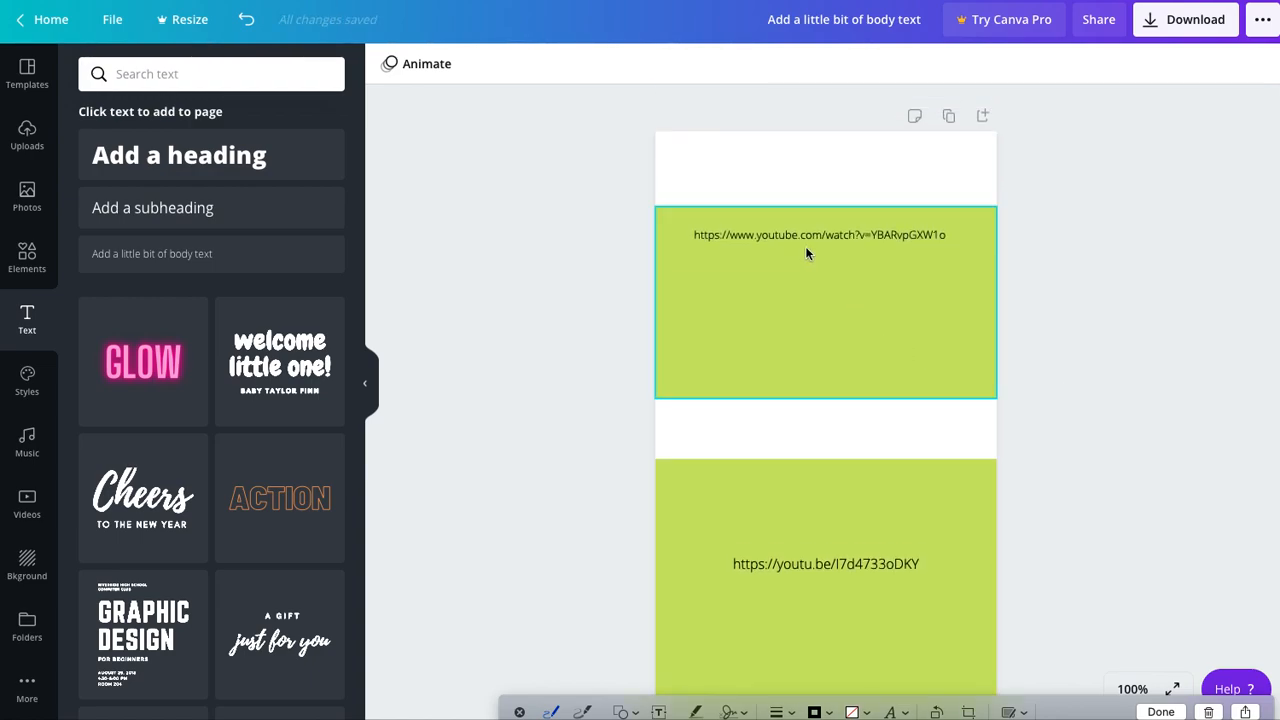
click(772, 595)
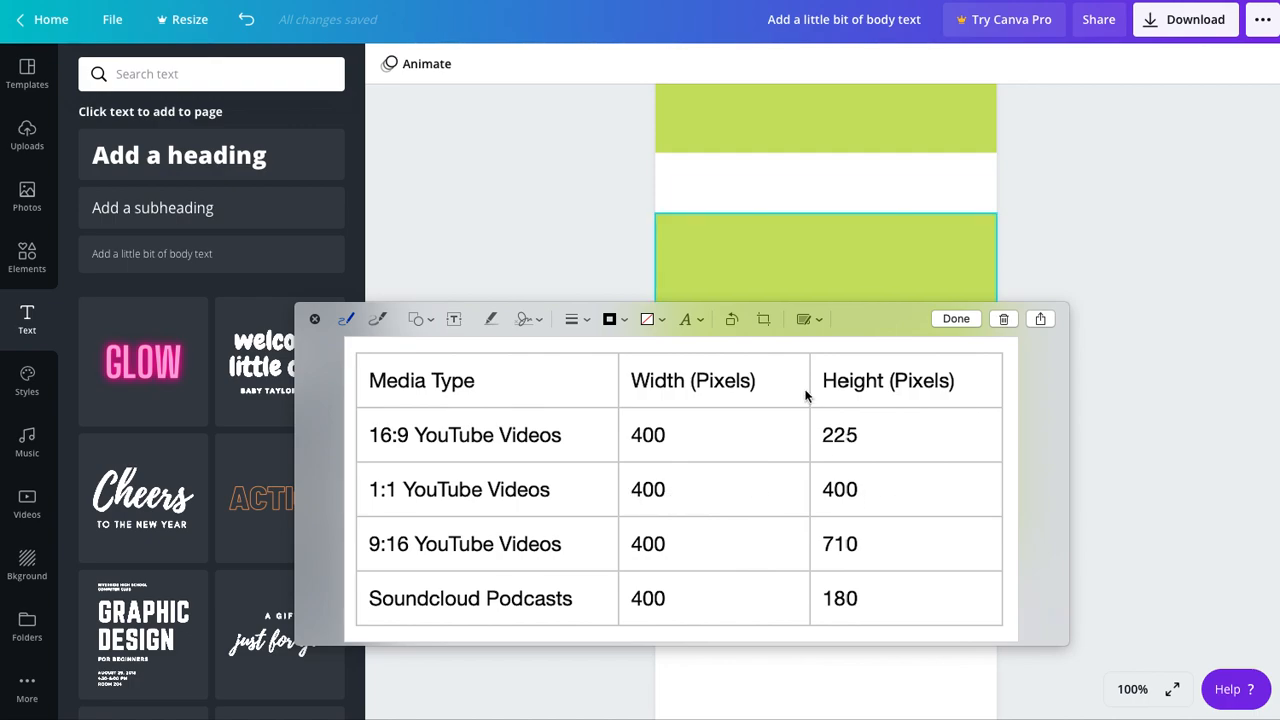
drag(853, 329, 851, 691)
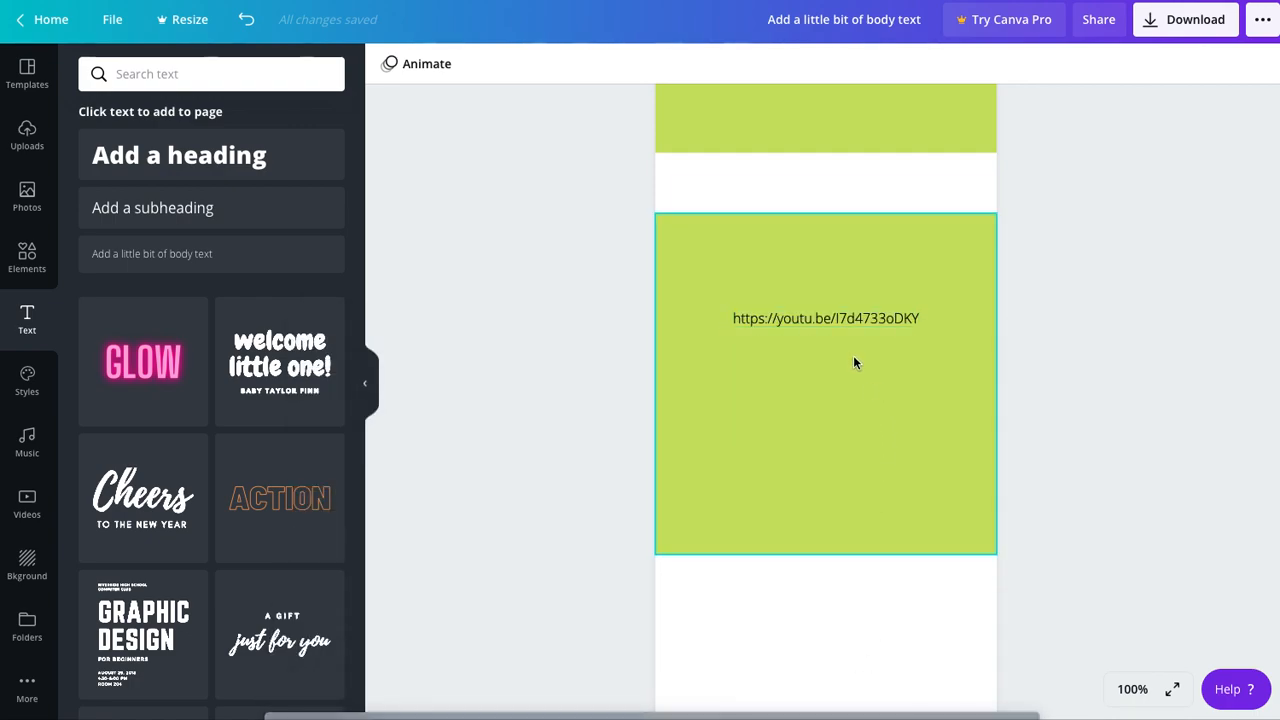
drag(848, 320, 815, 342)
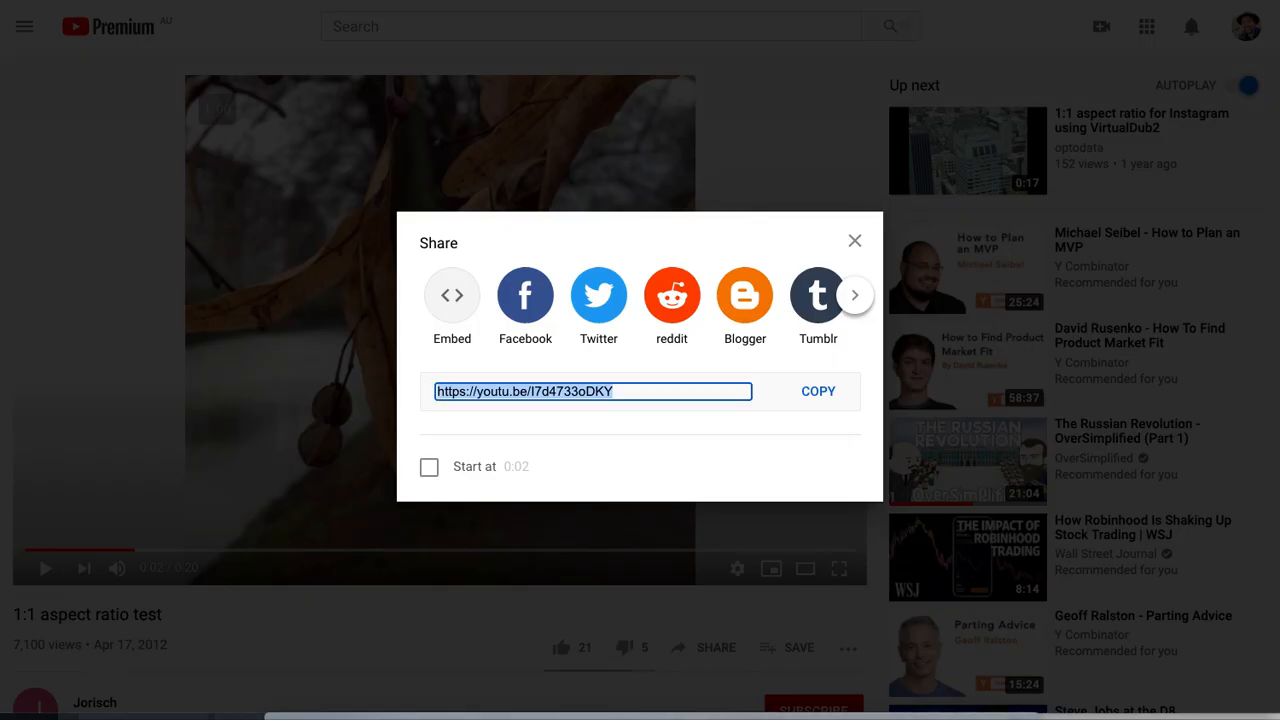
Switch to YouTube, reopen the 1:1 test video's share options to show its link, and close them again.
click(854, 240)
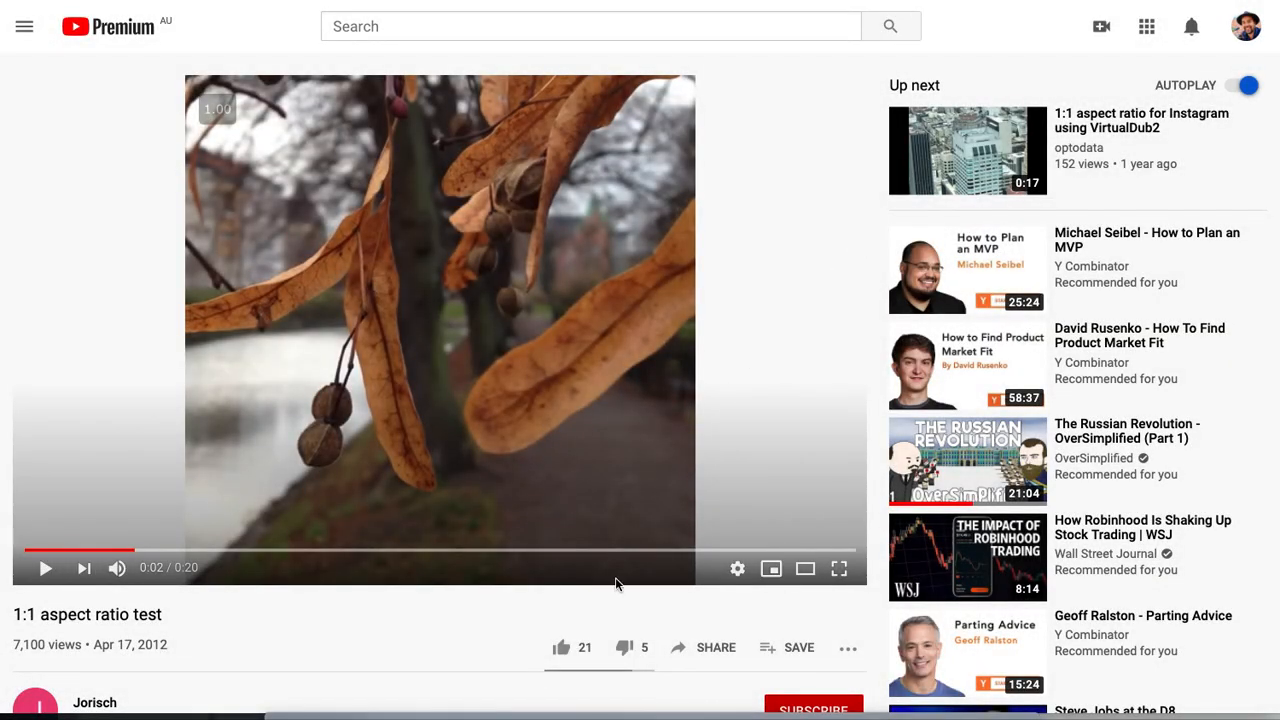
click(702, 647)
drag(617, 393, 421, 388)
triple_click(467, 388)
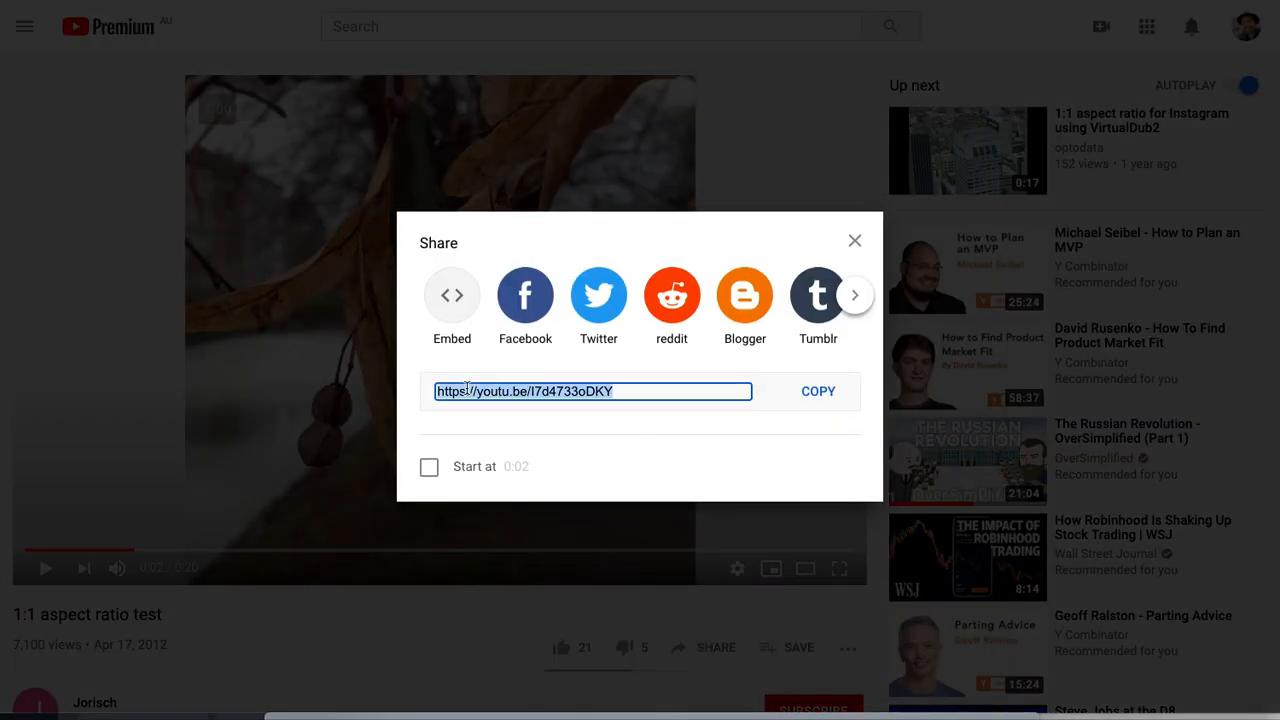
click(856, 242)
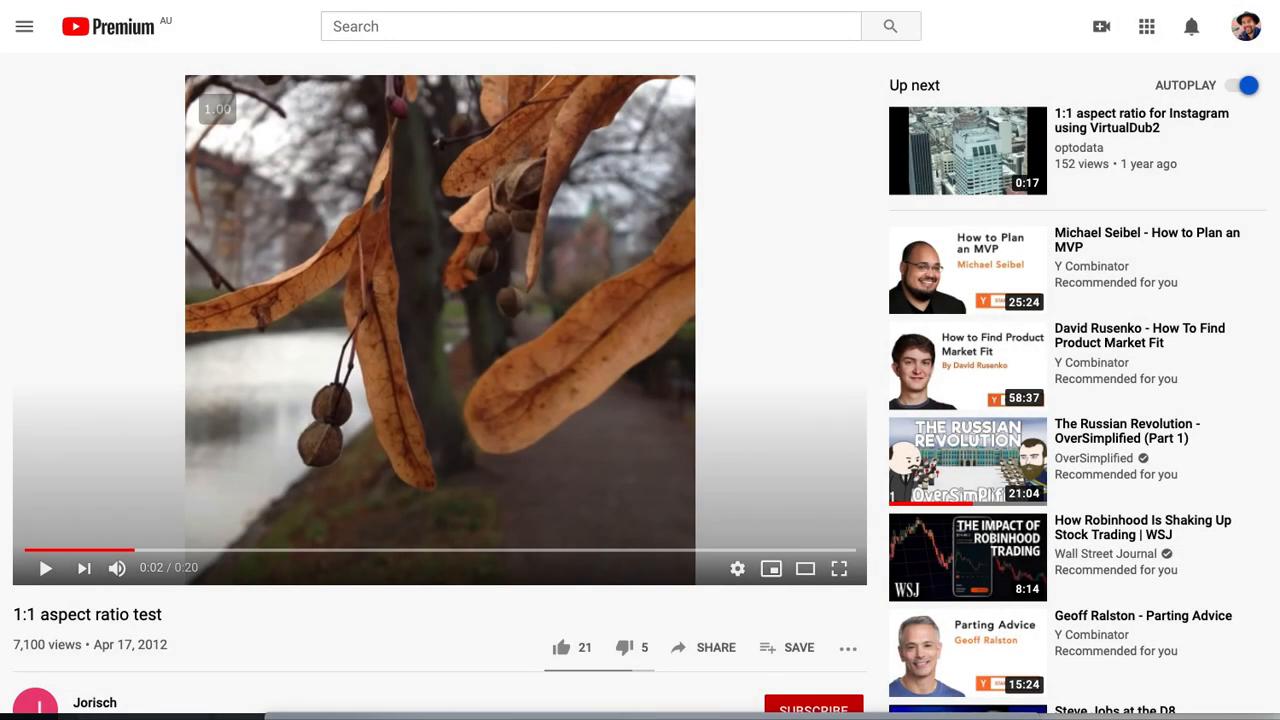
Go to the vertical video "Does YouTube Want More Vertical Videos?" and pause it near the beginning.
click(47, 1)
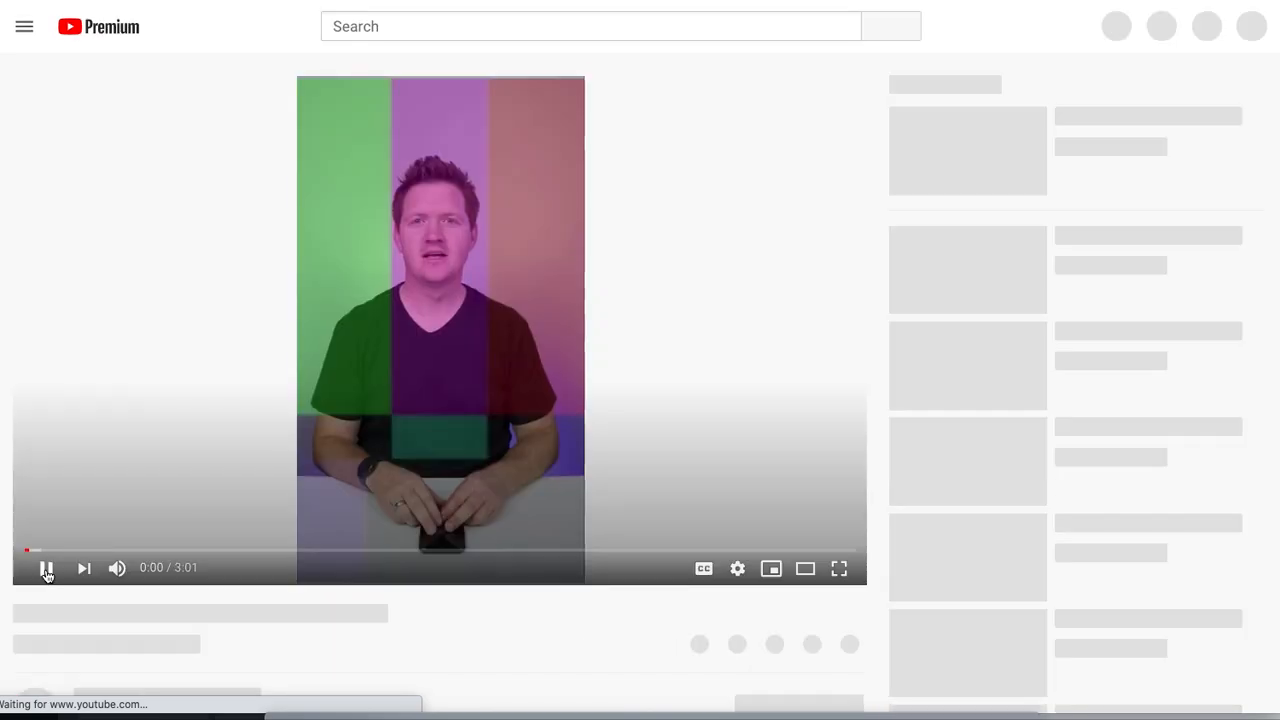
click(46, 569)
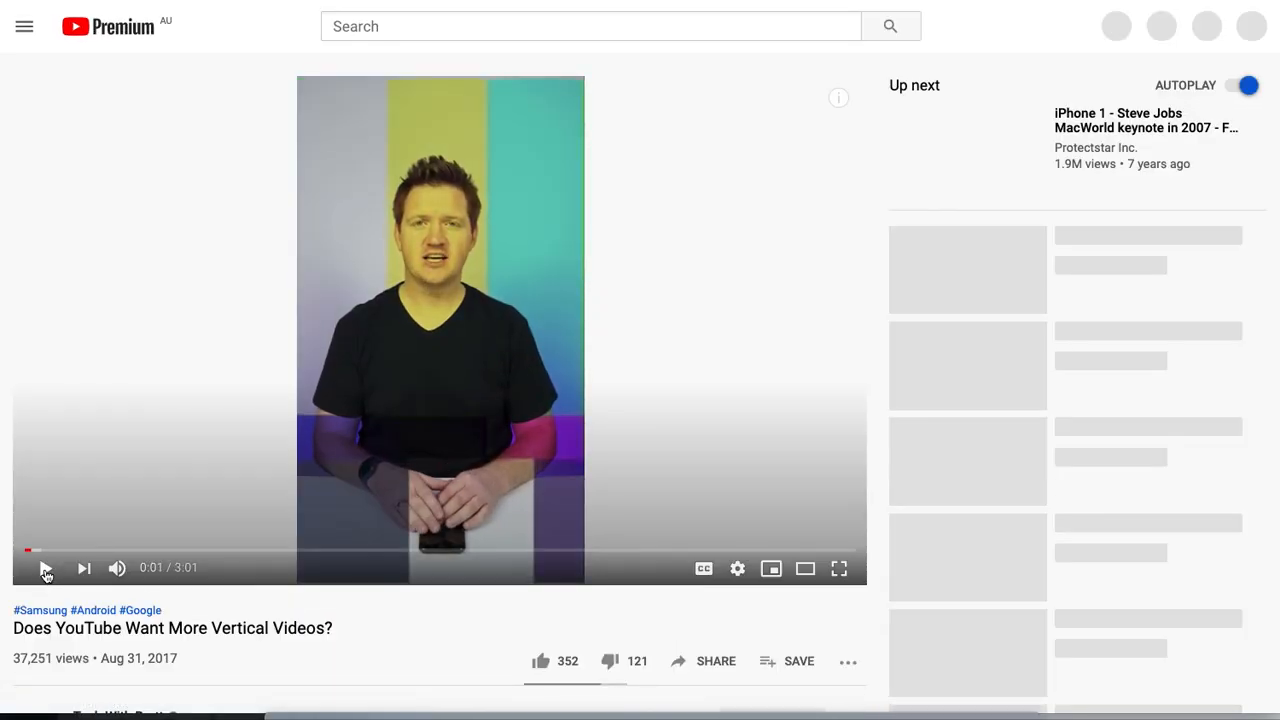
click(46, 569)
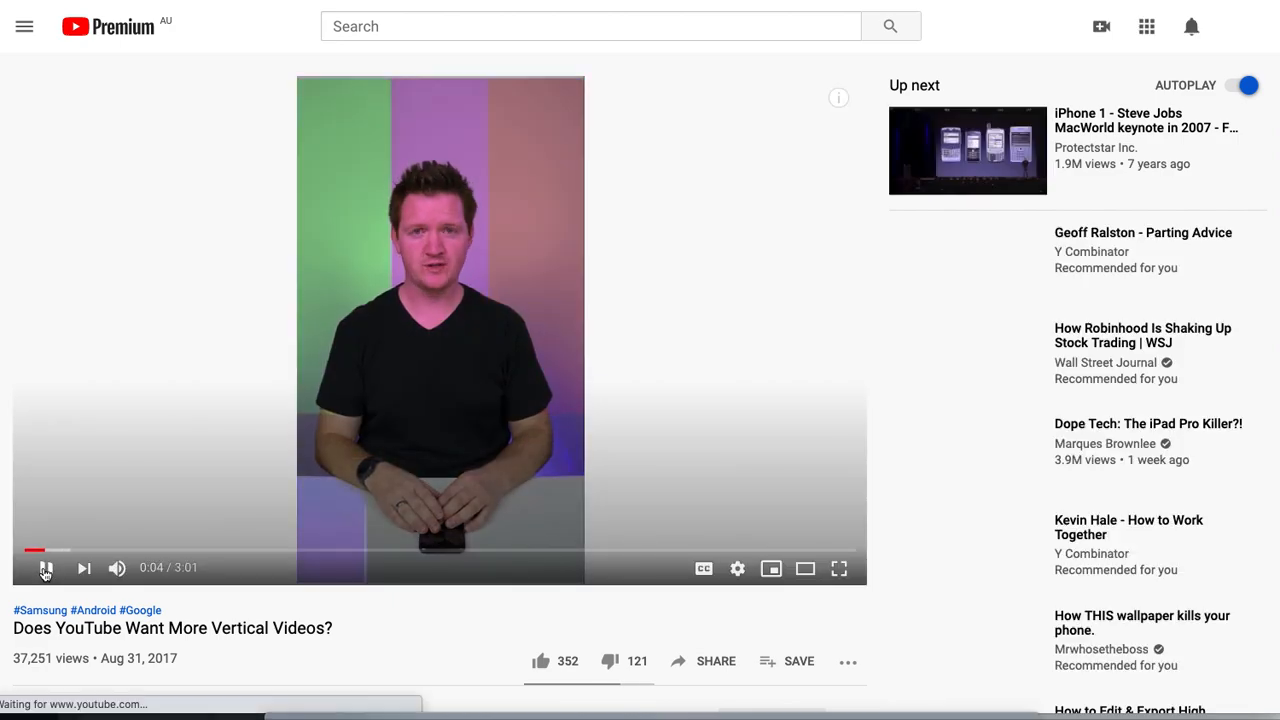
click(46, 569)
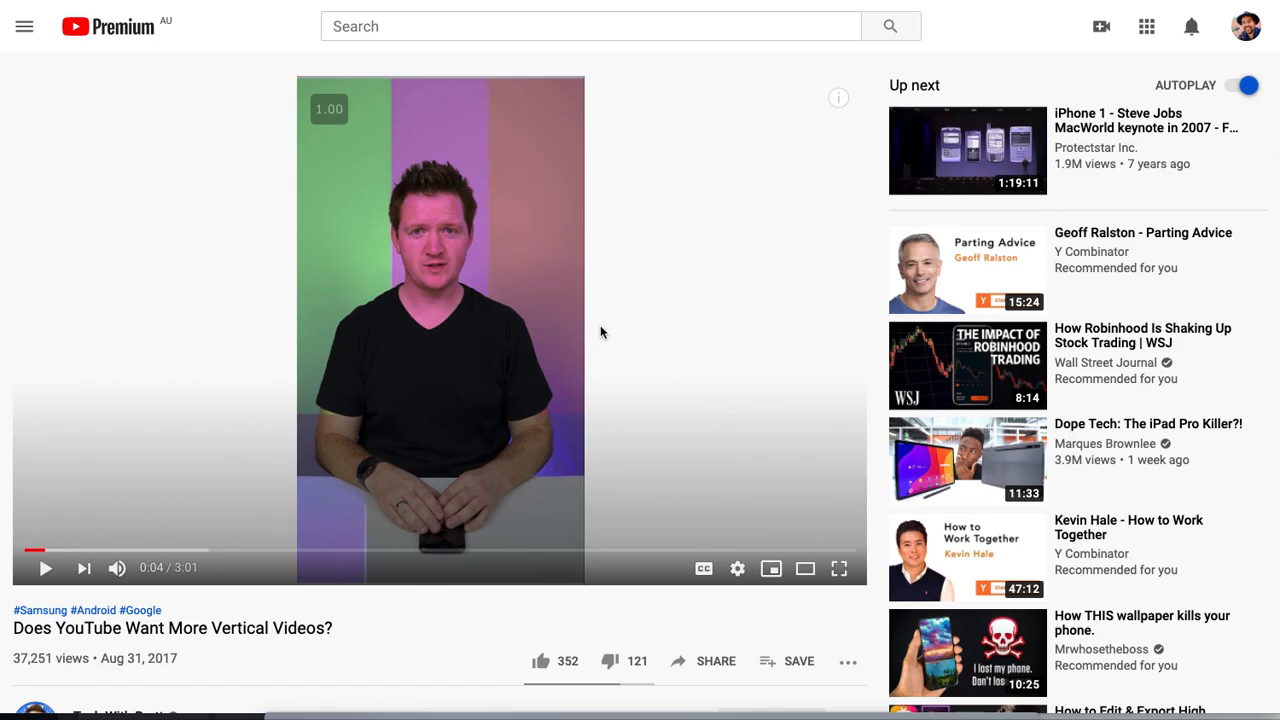
click(709, 662)
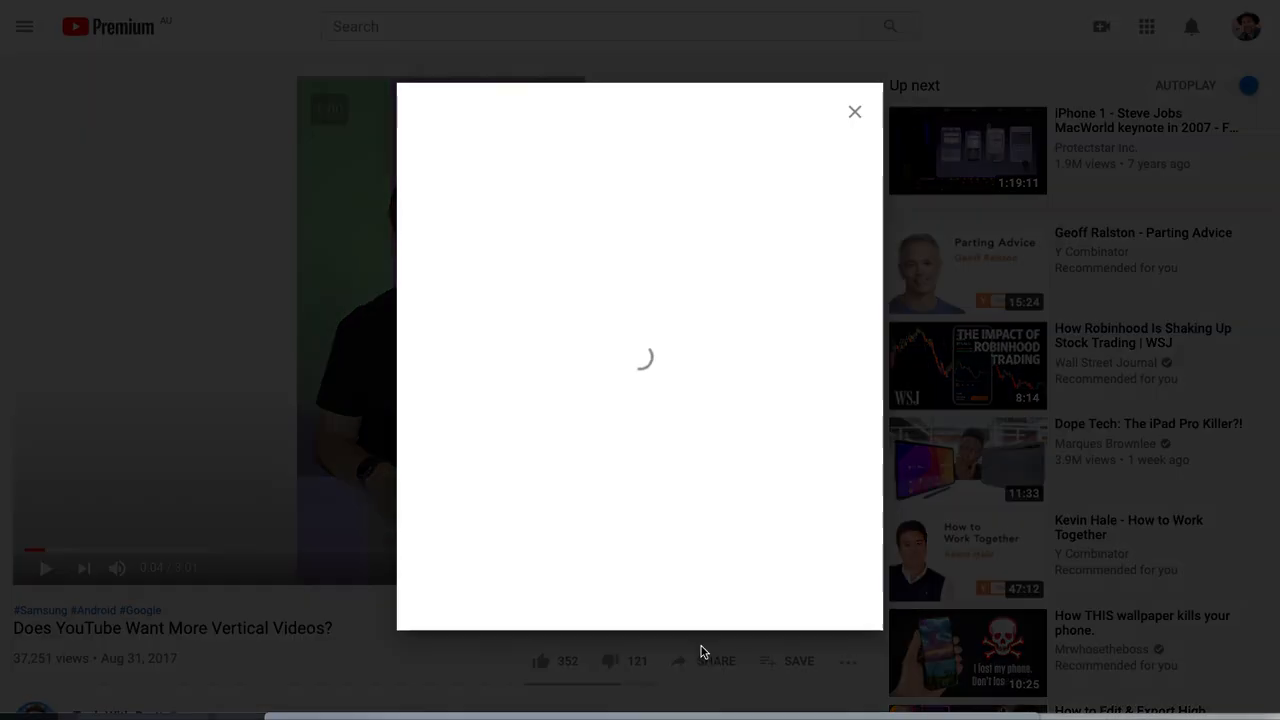
click(606, 393)
triple_click(614, 391)
click(614, 391)
triple_click(510, 394)
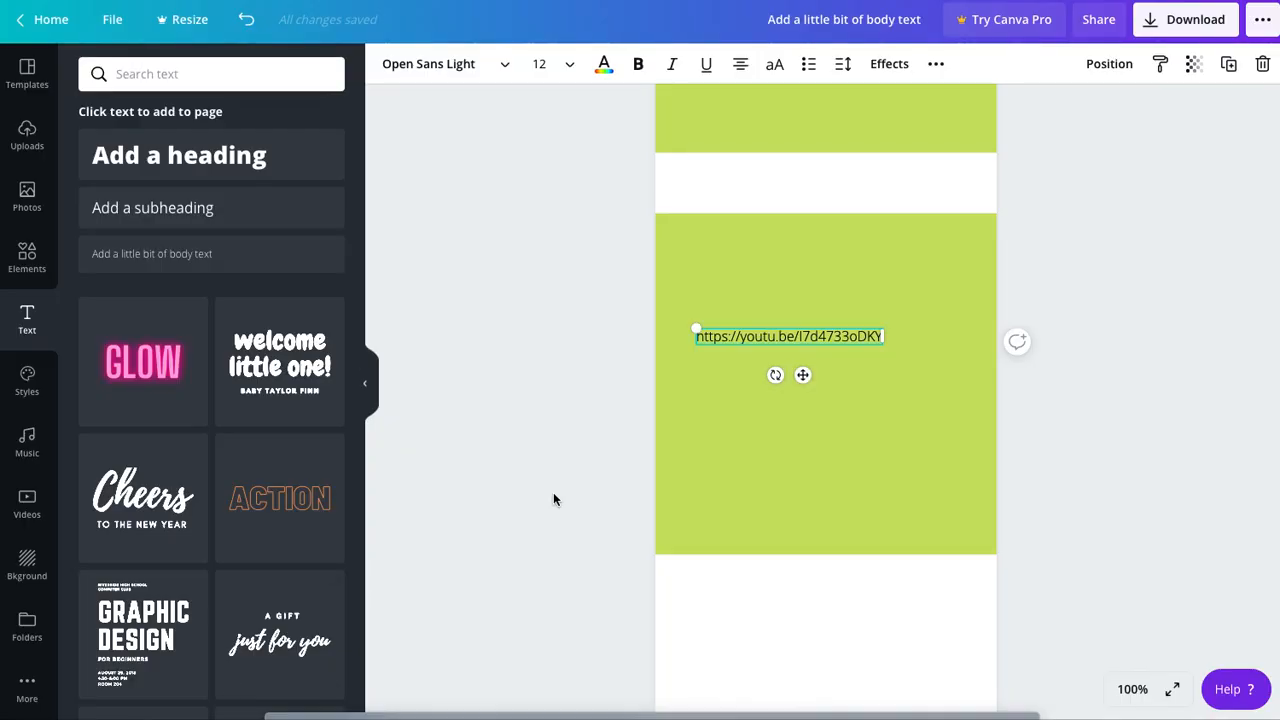
Add another square shape in the empty area below the square block and stretch it to the full page width.
scroll(553, 492, down, 5)
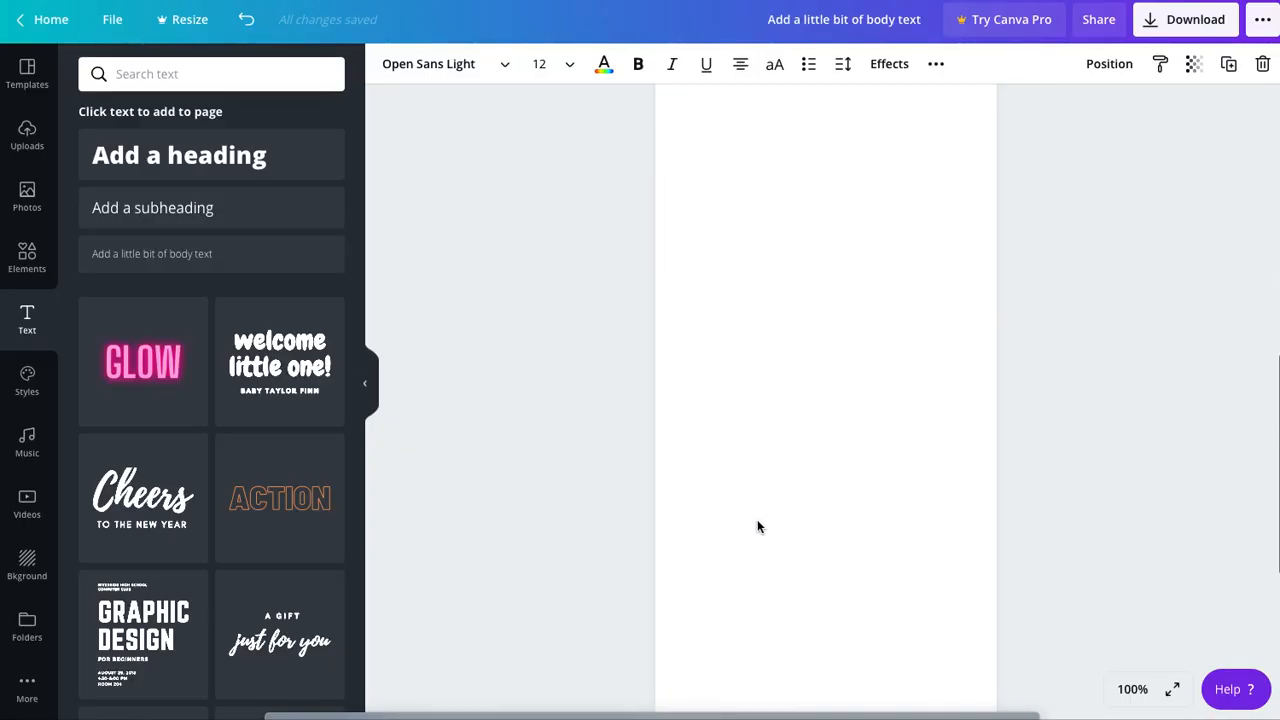
click(27, 260)
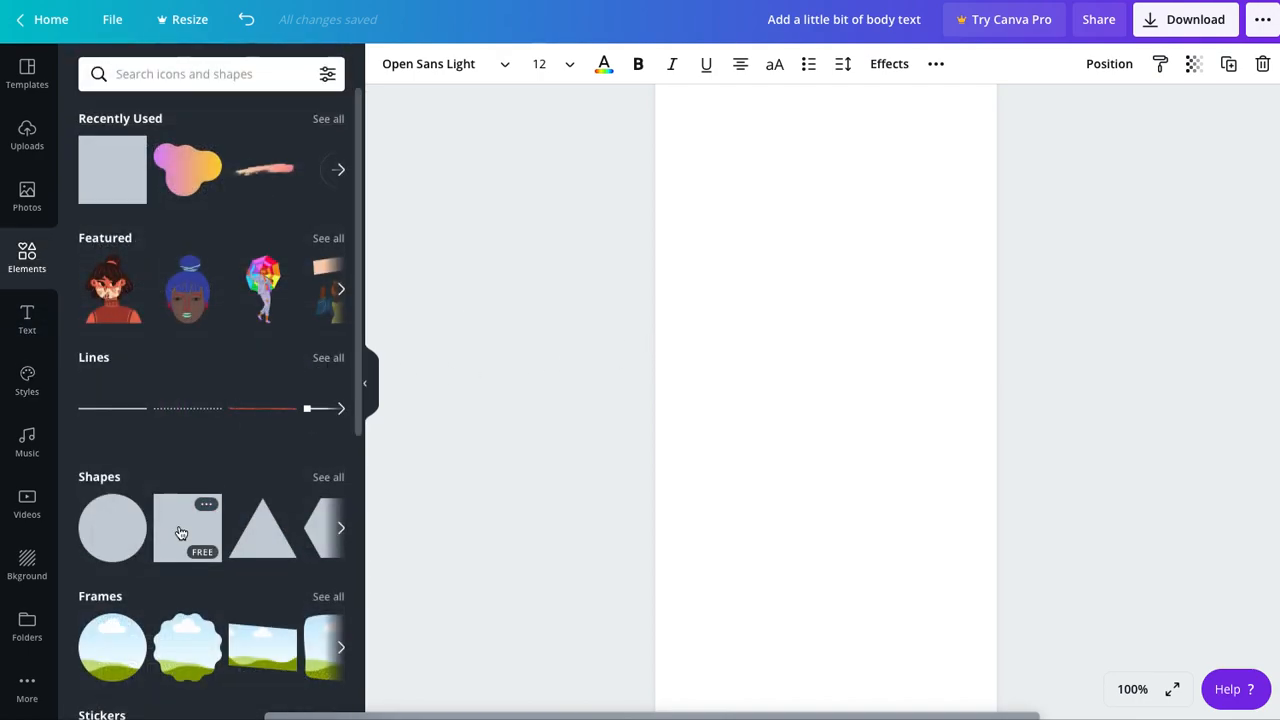
drag(180, 532, 840, 363)
scroll(868, 386, up, 2)
drag(857, 548, 700, 363)
drag(844, 427, 996, 423)
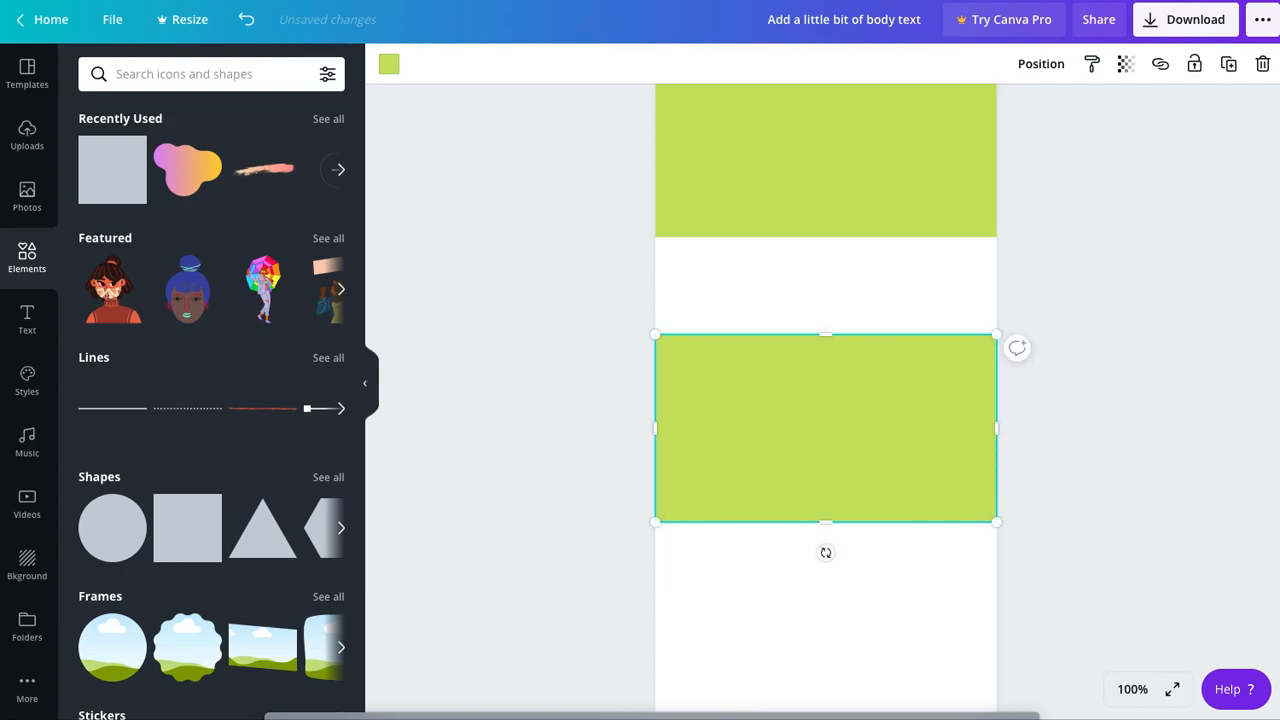
Consult the media size table for 9:16 YouTube videos, stretch the new rectangle to a height of 710 px and deselect it.
drag(1009, 719, 845, 314)
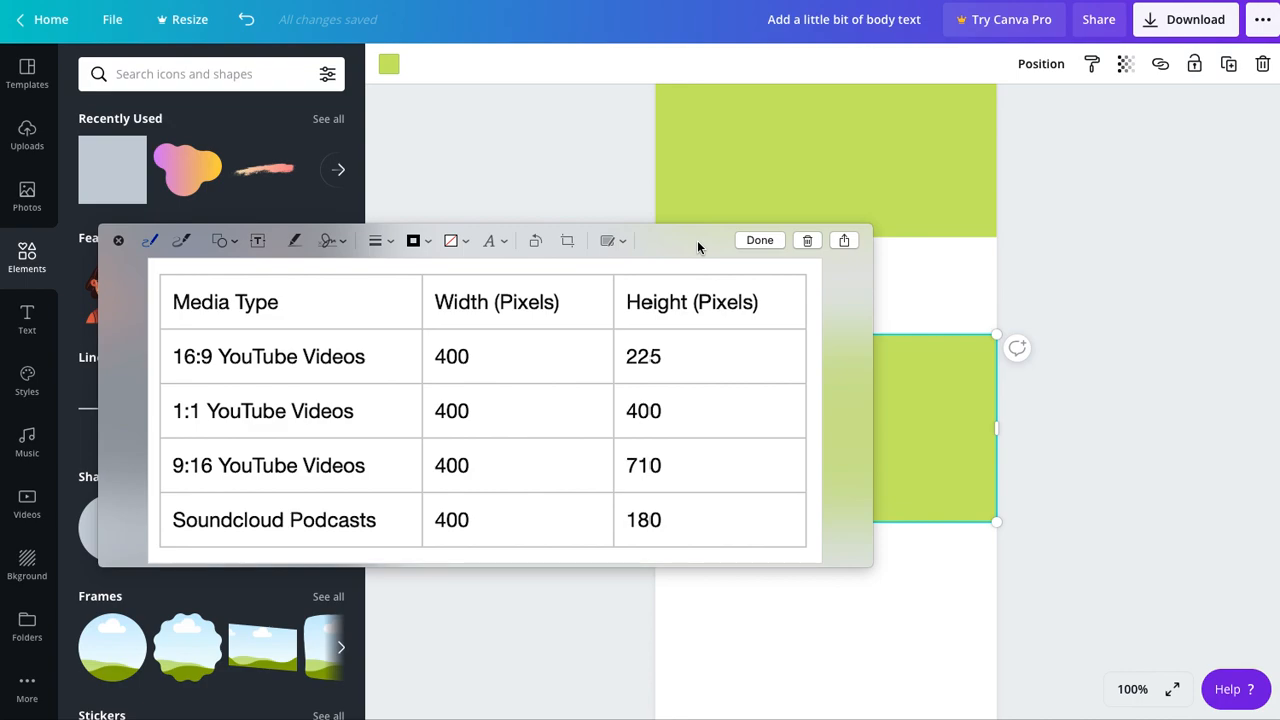
drag(697, 240, 584, 46)
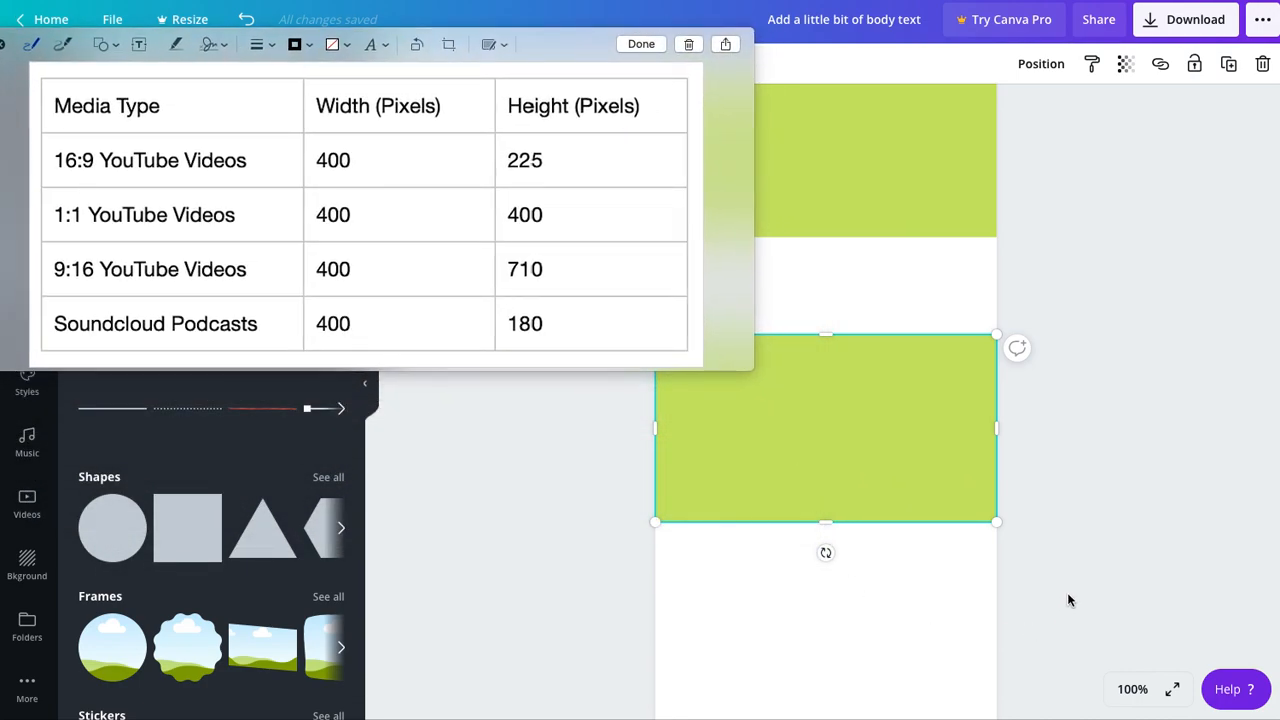
scroll(1000, 526, down, 5)
drag(828, 240, 829, 651)
click(1074, 610)
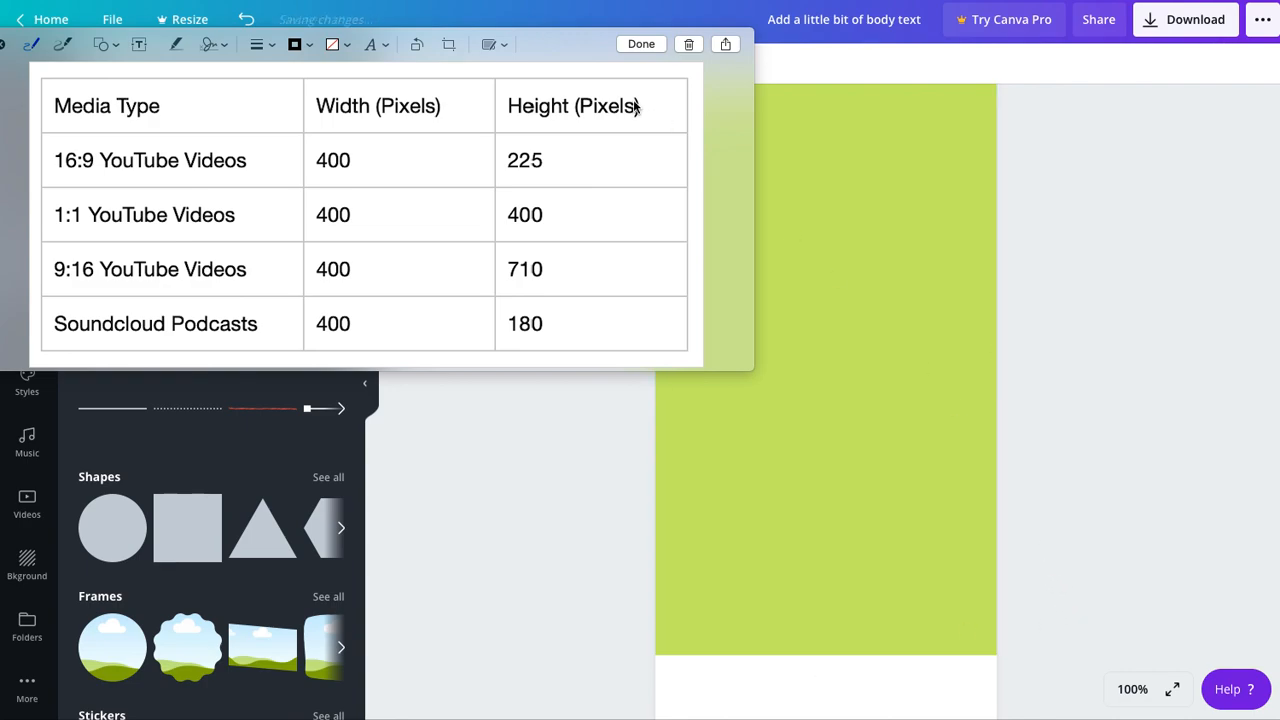
Set the size table aside, add a body text box in the tall block's upper part and widen it to nearly the block's width.
drag(15, 90, 162, 719)
scroll(1088, 394, up, 5)
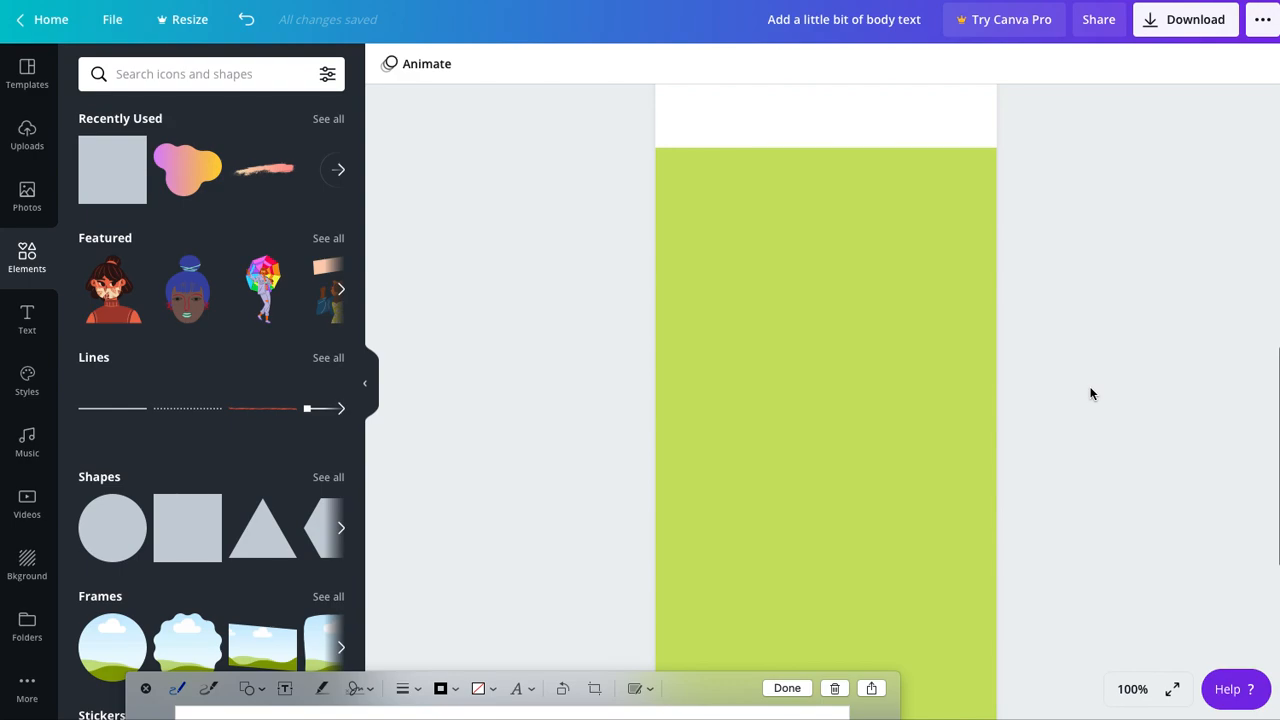
click(45, 326)
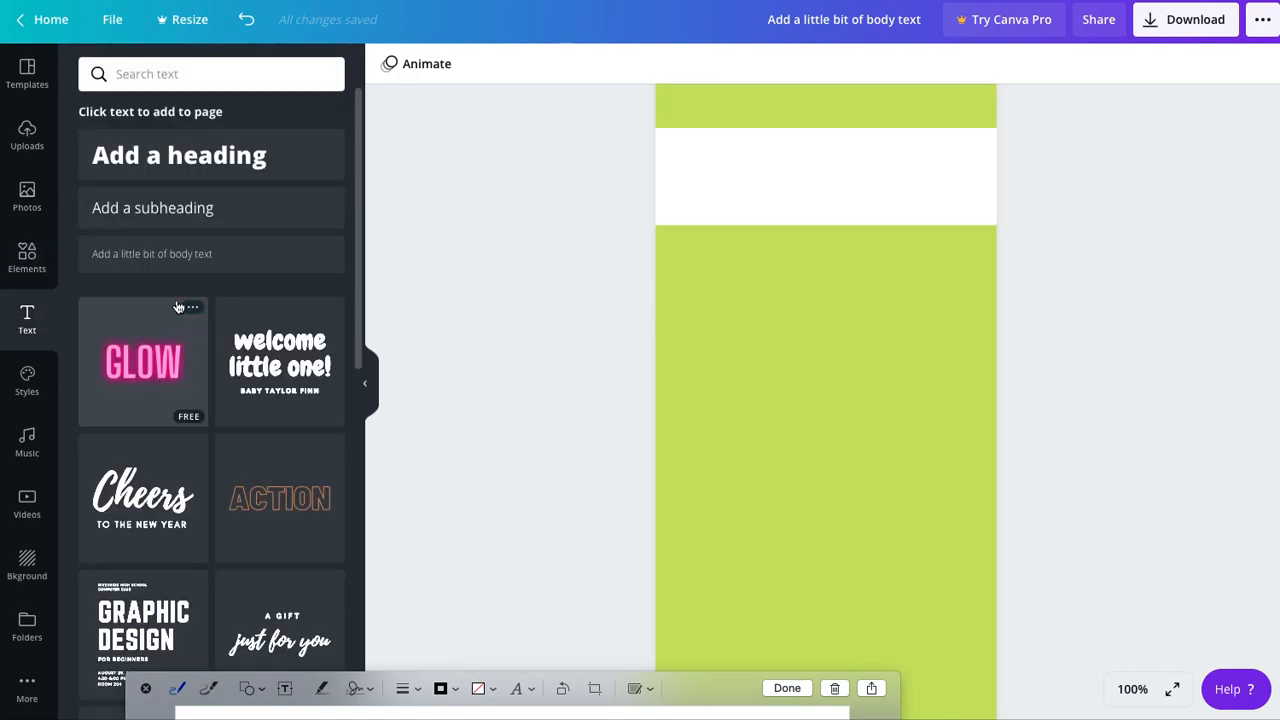
click(166, 262)
drag(789, 409, 729, 377)
click(815, 374)
click(826, 404)
drag(817, 403, 748, 320)
drag(841, 320, 969, 321)
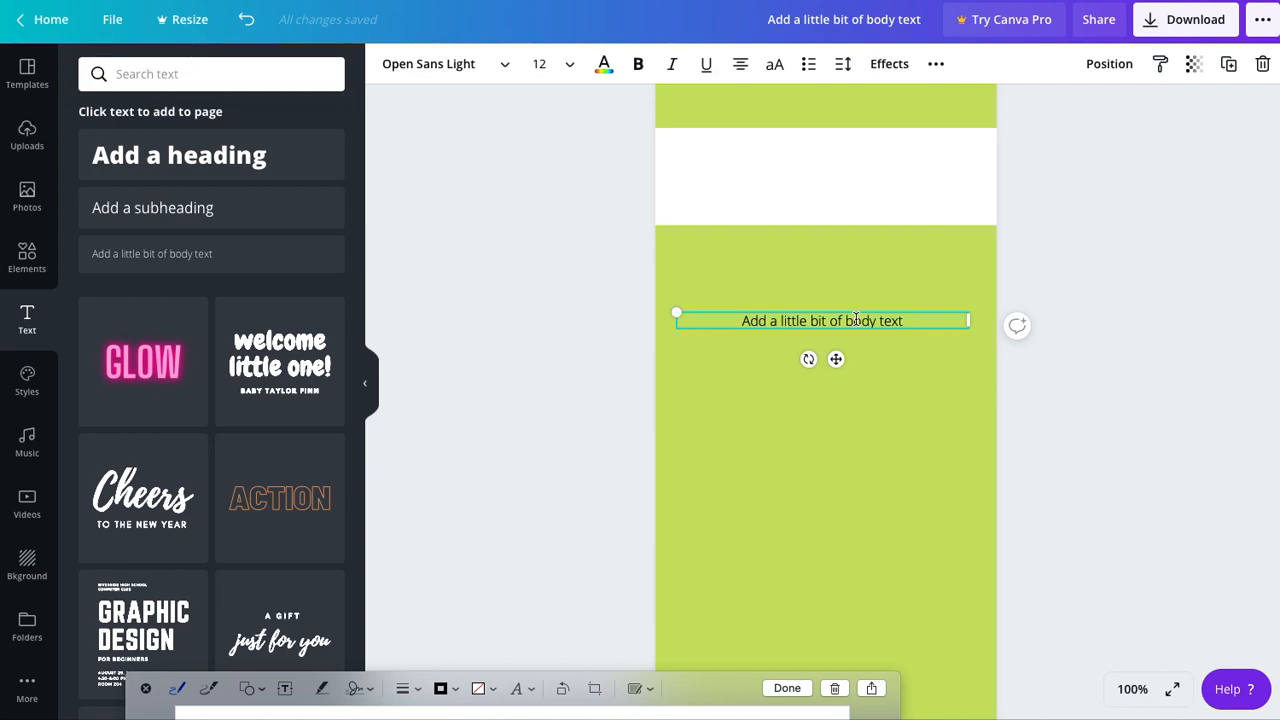
Select the placeholder body text in the tall block, switch to YouTube and copy the vertical video's share link again.
click(872, 244)
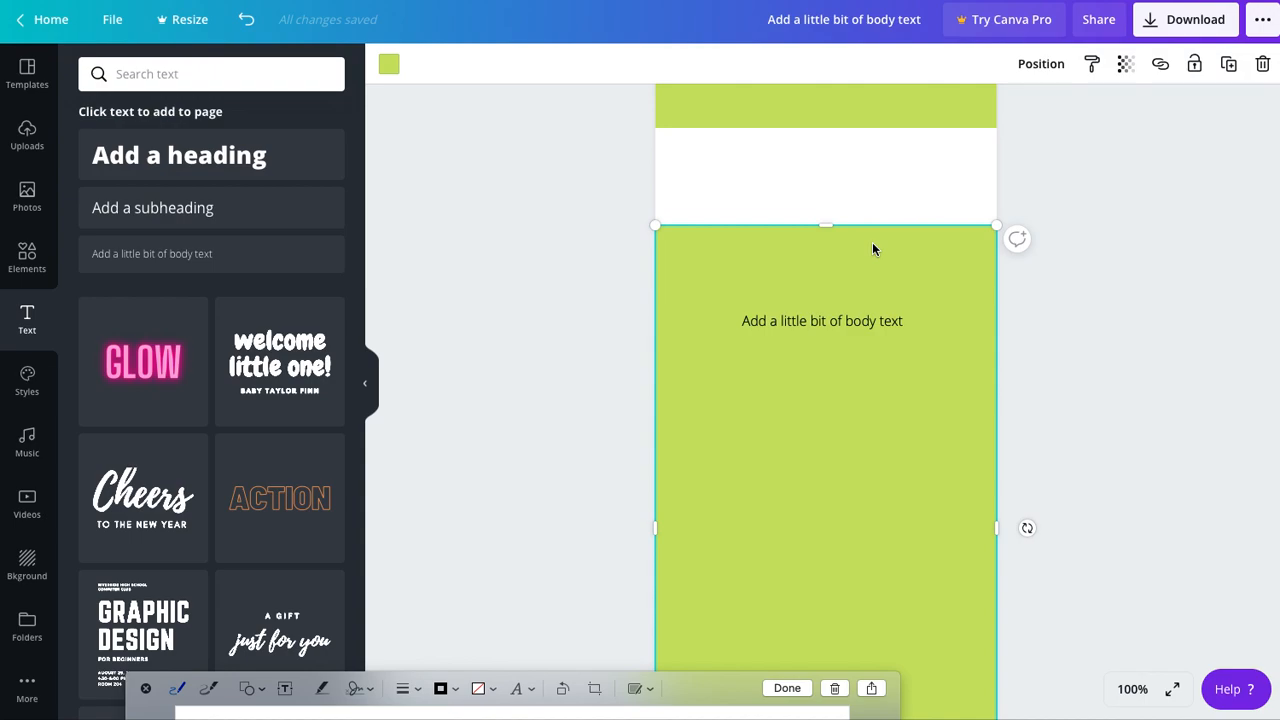
click(831, 321)
click(831, 321)
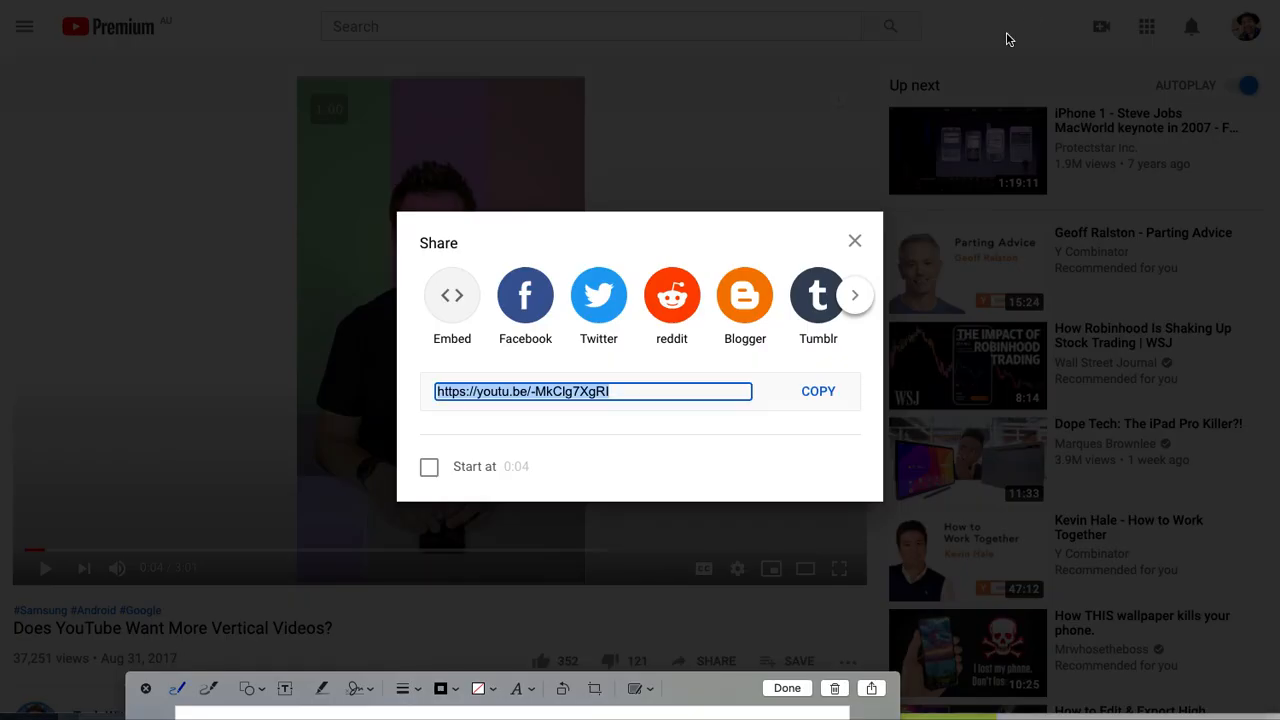
click(855, 241)
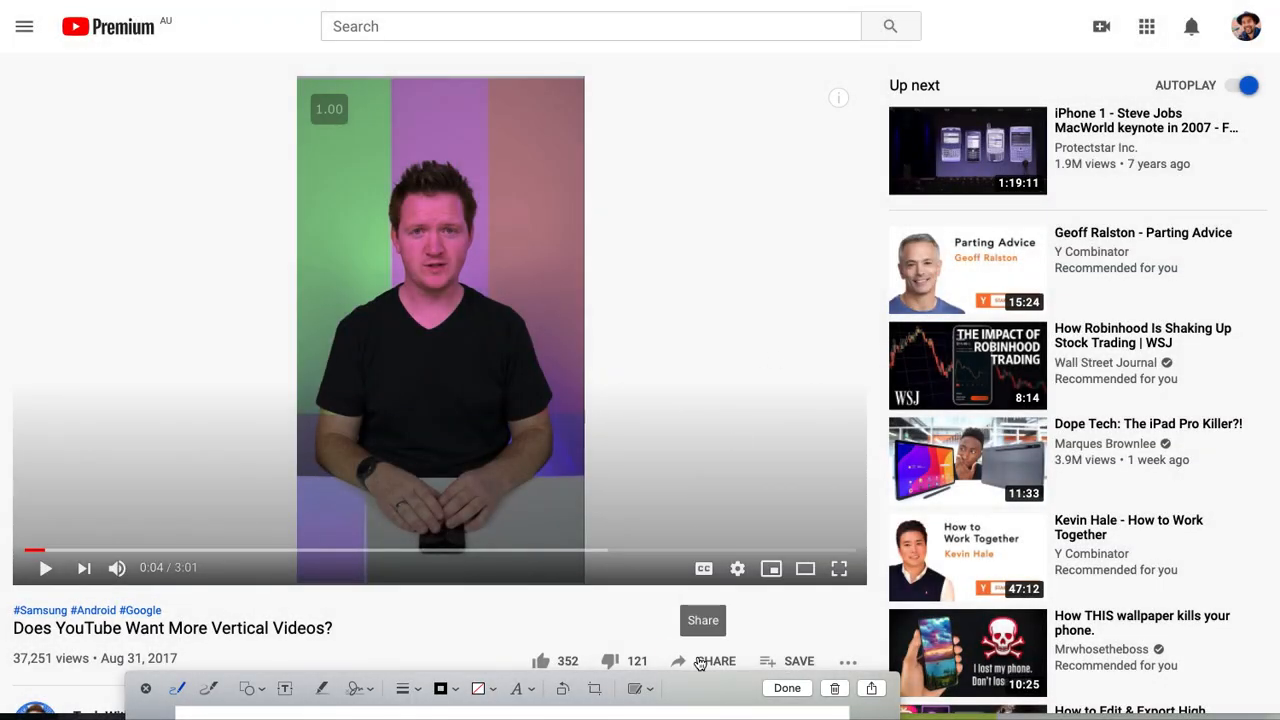
click(700, 663)
drag(615, 391, 418, 392)
triple_click(453, 391)
key(ctrl+c)
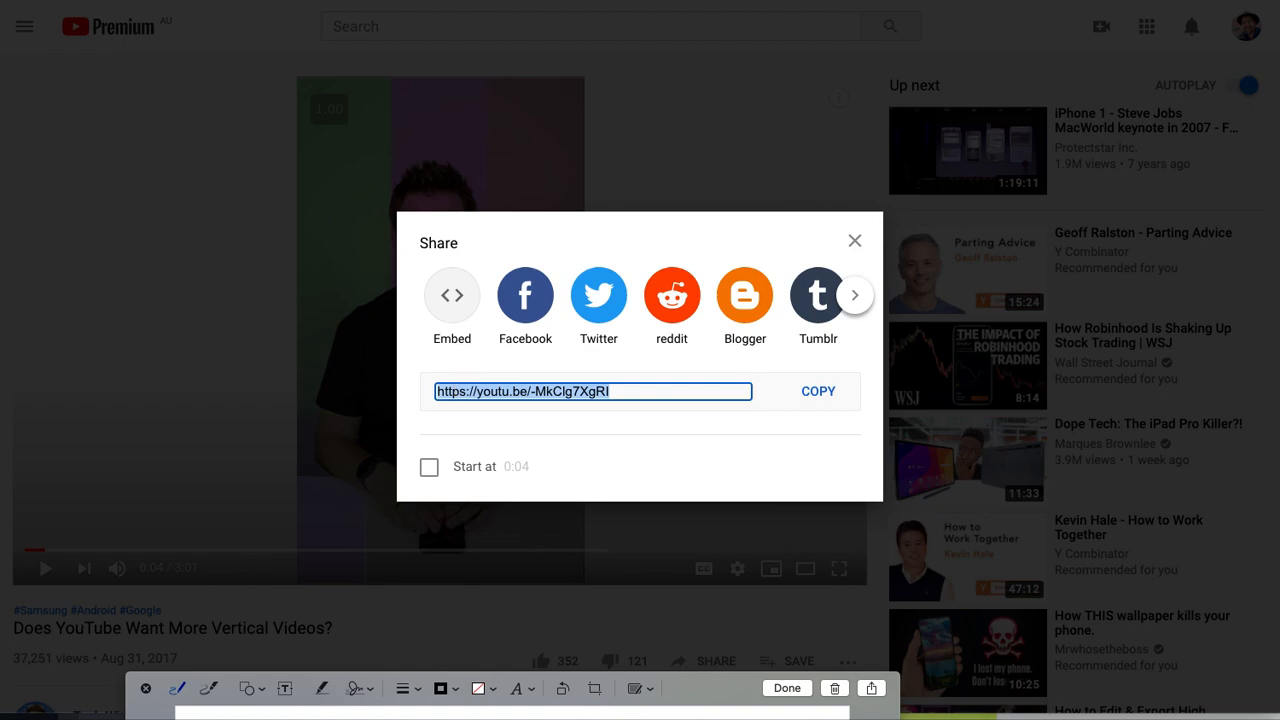
click(1088, 717)
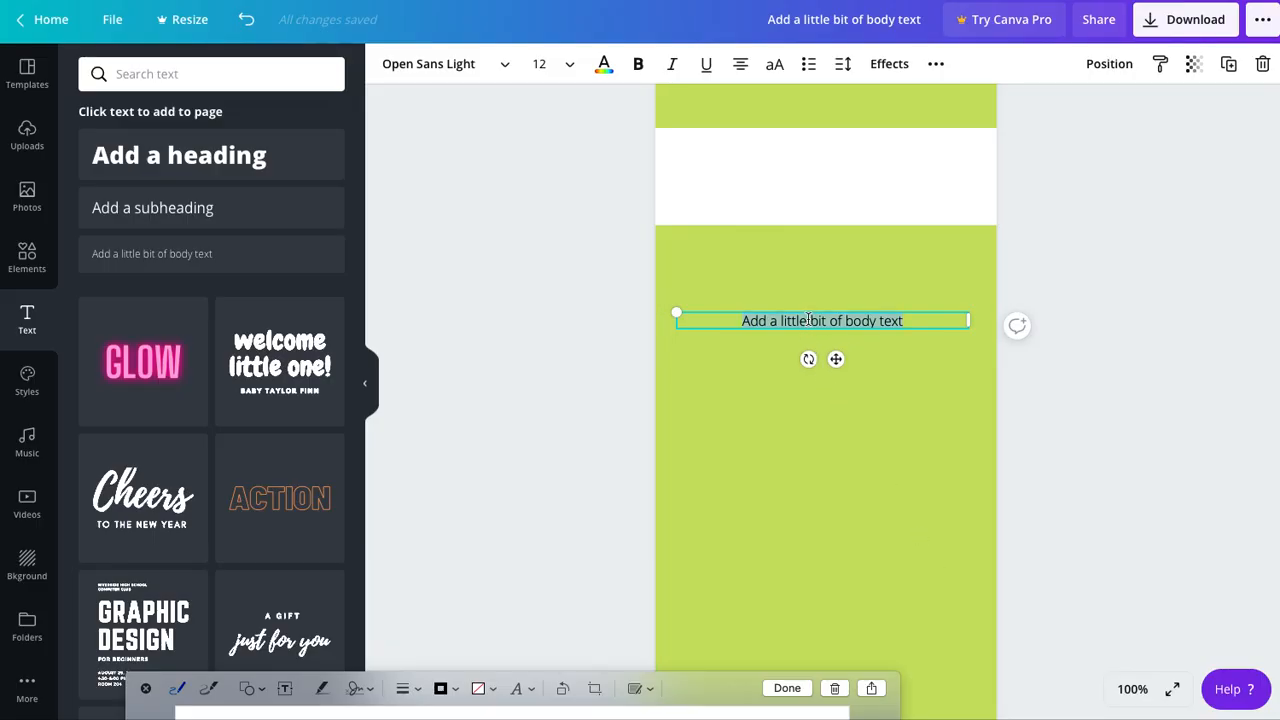
key(ctrl+v)
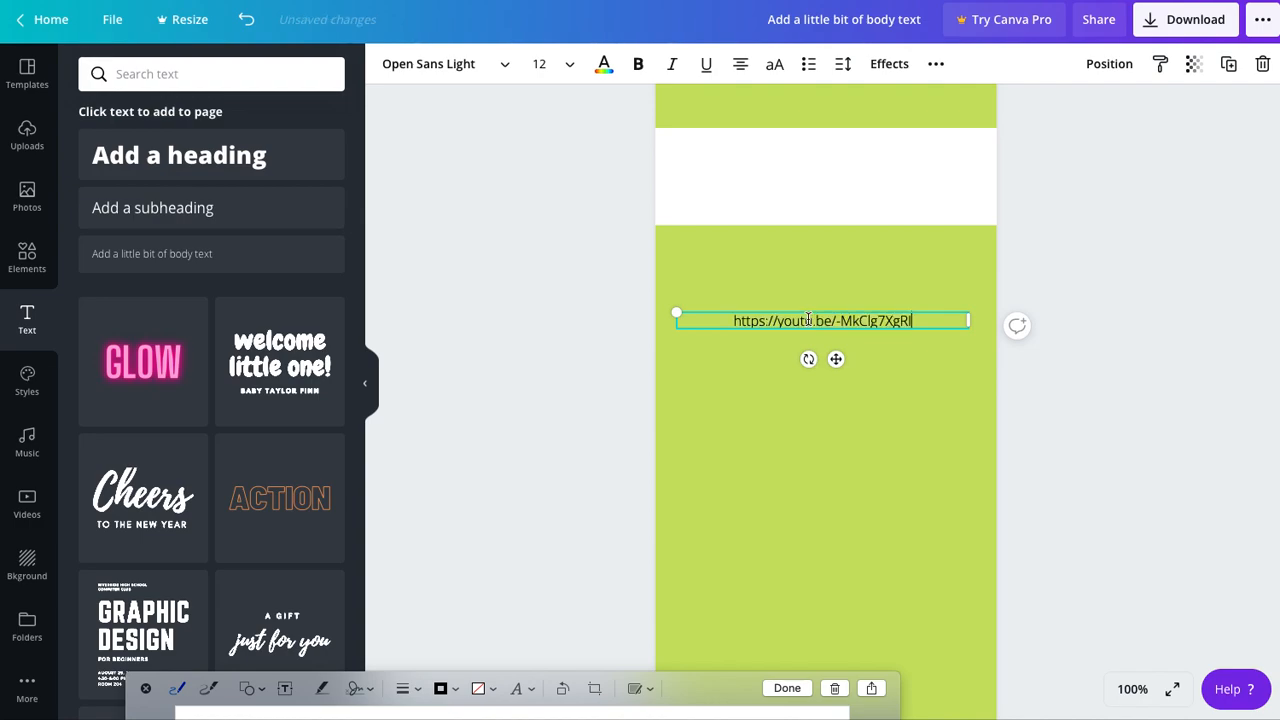
click(1091, 357)
scroll(1091, 357, up, 8)
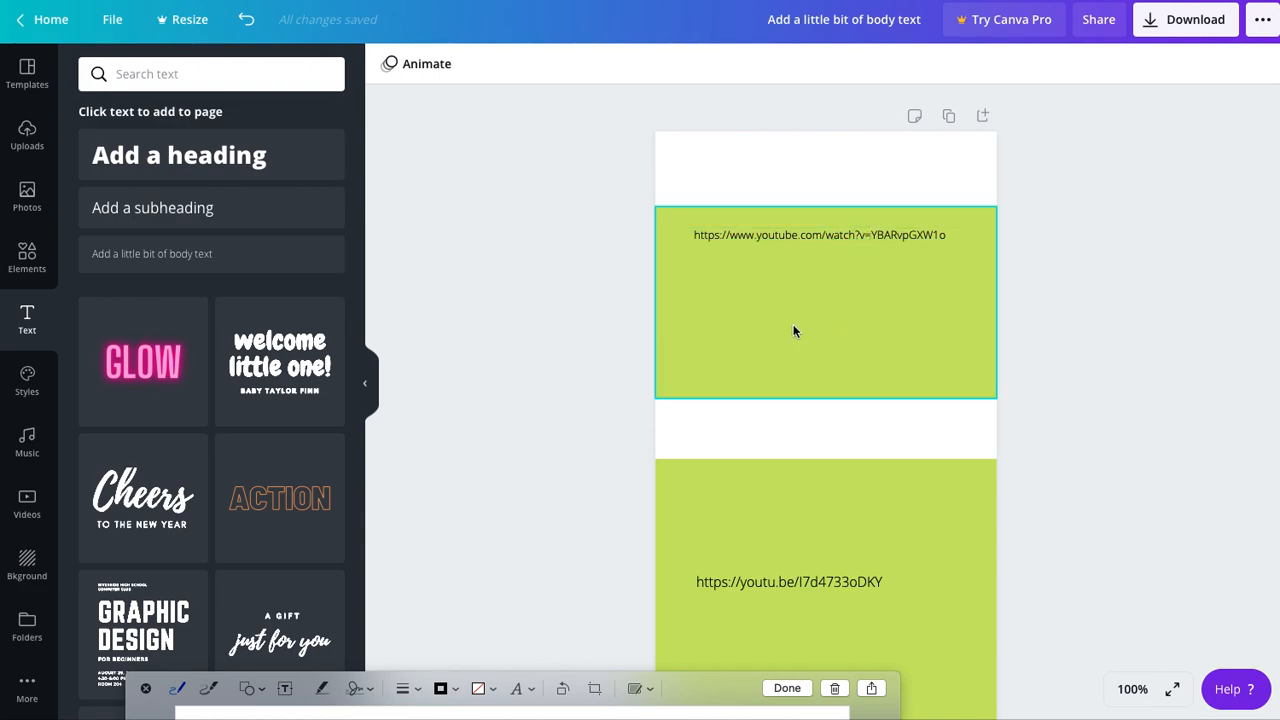
scroll(836, 303, down, 3)
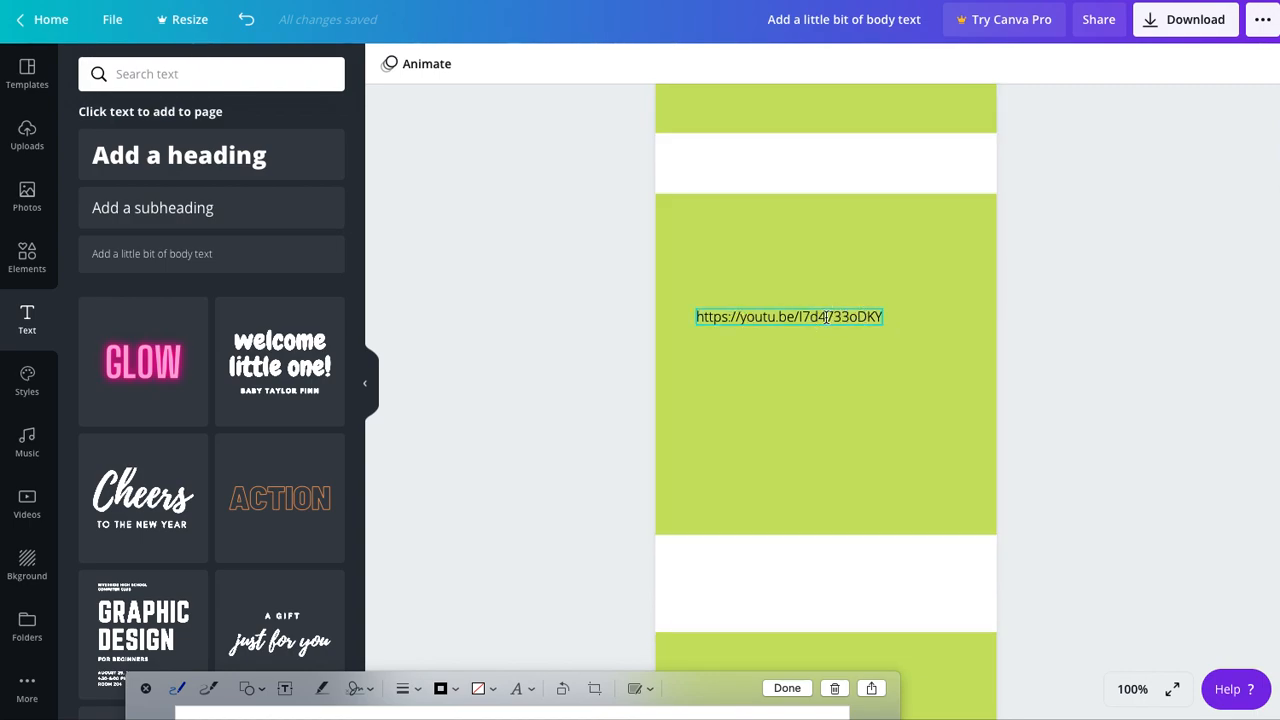
mouse_move(812, 318)
mouse_down()
mouse_move(879, 433)
mouse_move(757, 209)
mouse_move(737, 200)
mouse_move(833, 325)
mouse_up()
click(901, 231)
Move the vertical video's link down to about the middle of the tall block and deselect everything.
scroll(1127, 349, down, 5)
drag(822, 173, 834, 420)
scroll(912, 358, up, 5)
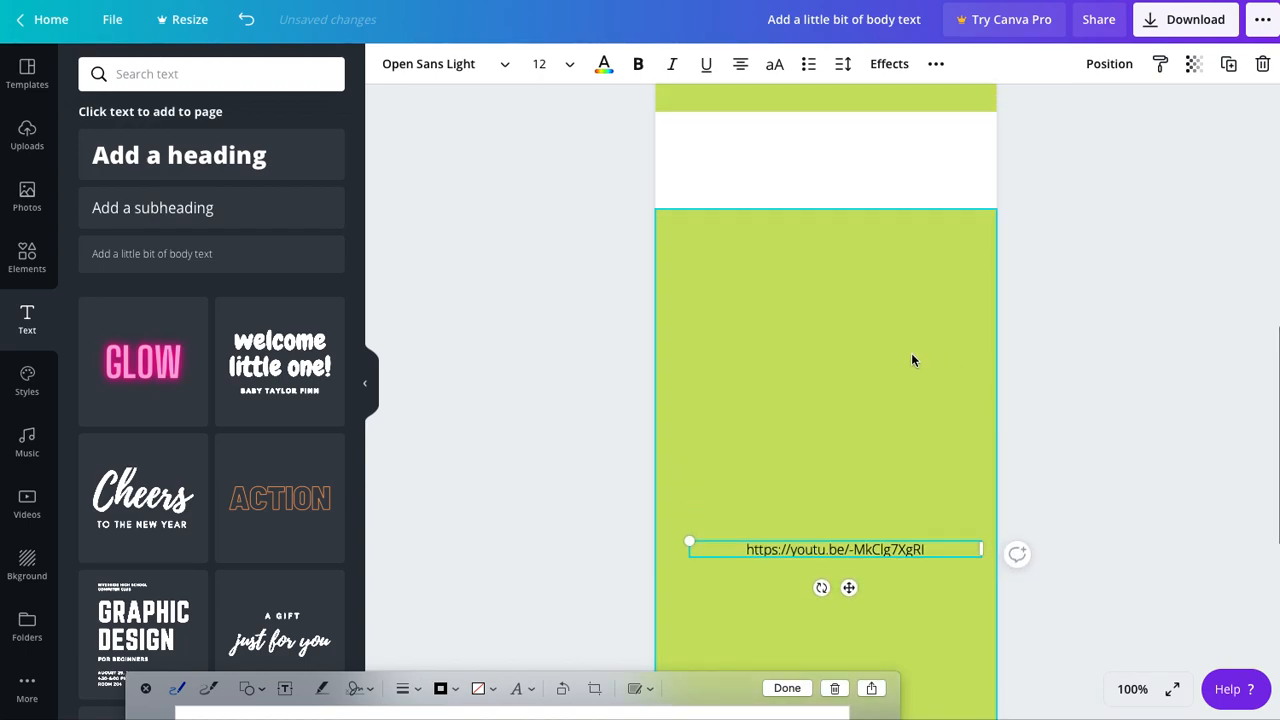
scroll(911, 360, up, 2)
click(850, 264)
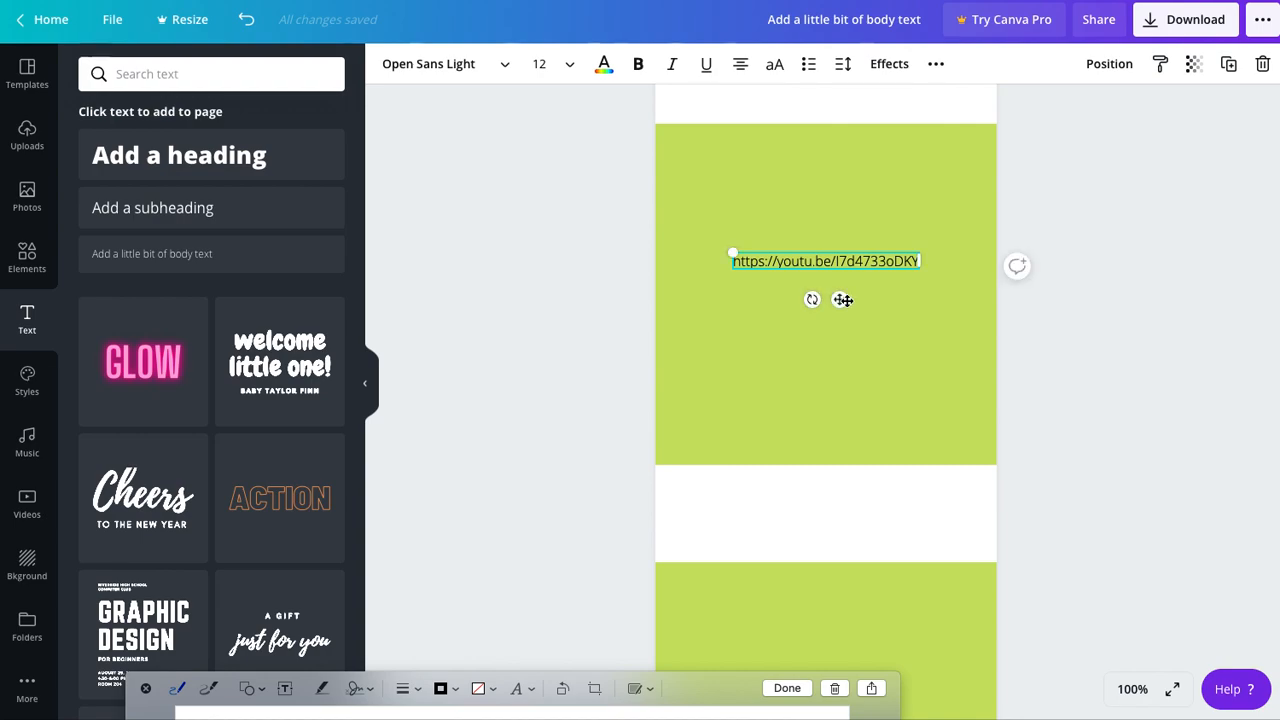
scroll(792, 353, down, 5)
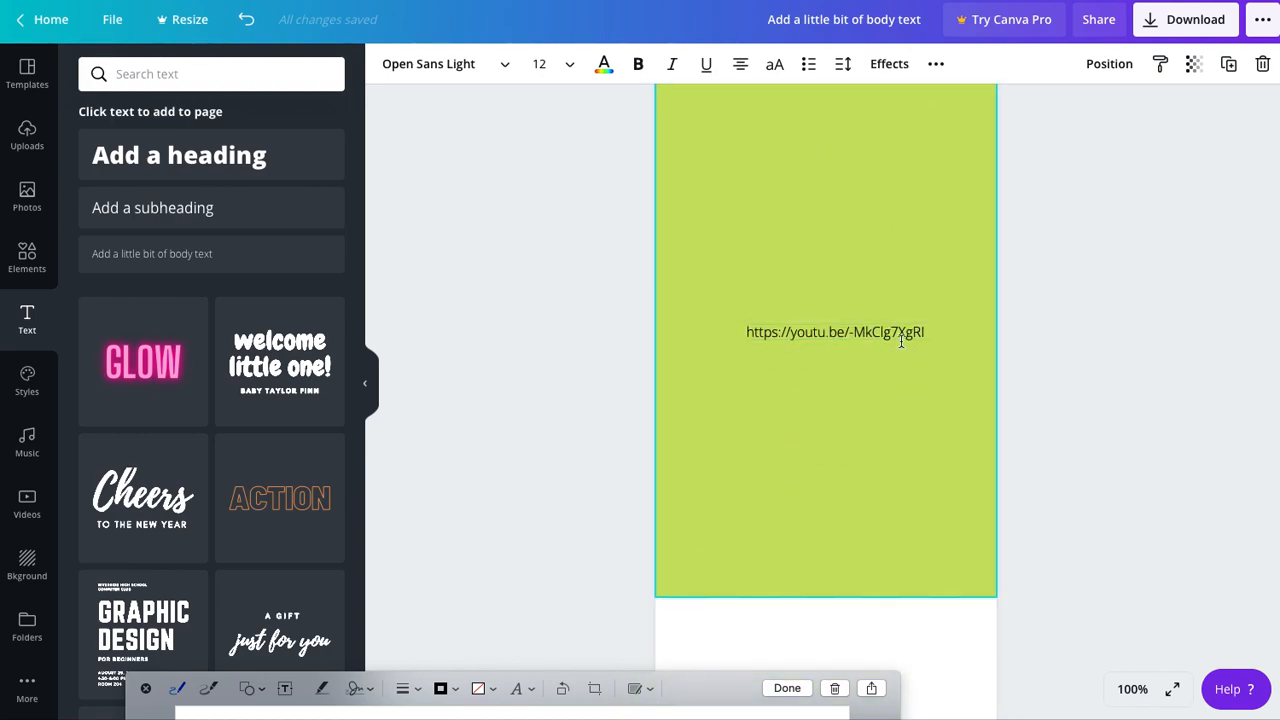
click(1068, 329)
Review the three placeholder blocks and their links down the page, and consult the media size table before setting it aside.
scroll(1038, 336, down, 3)
scroll(1038, 336, up, 4)
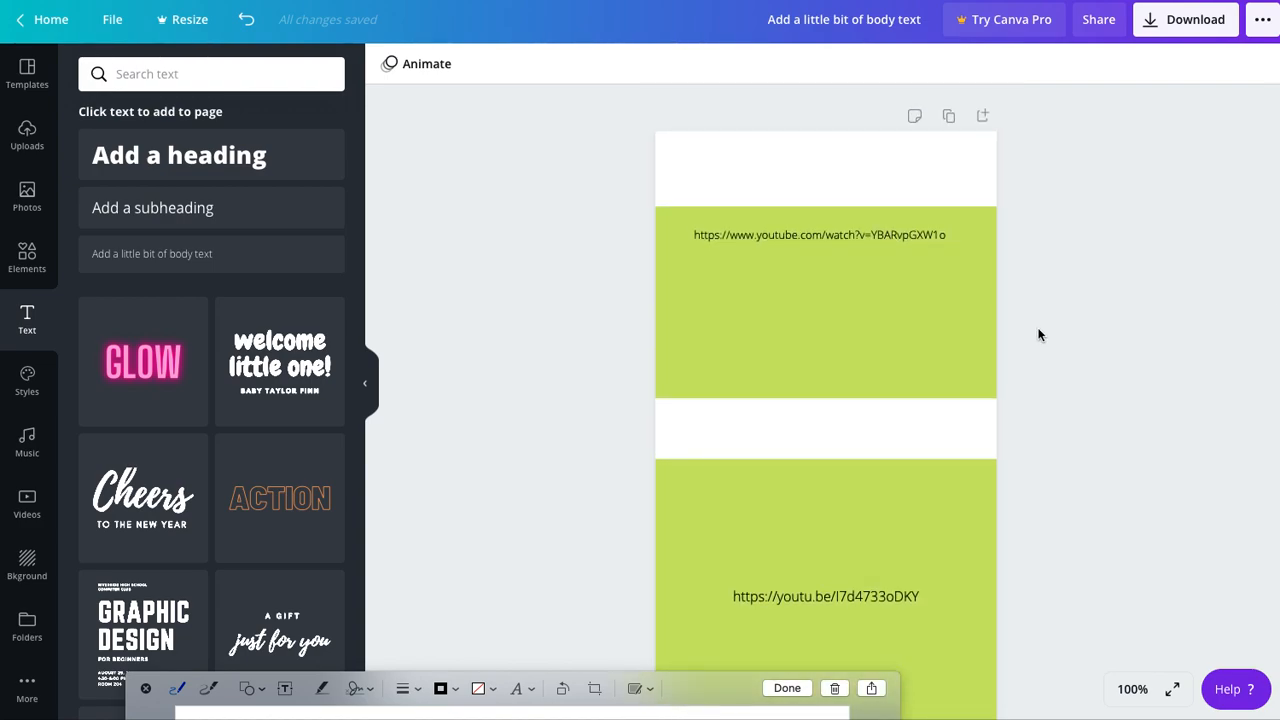
scroll(988, 335, down, 8)
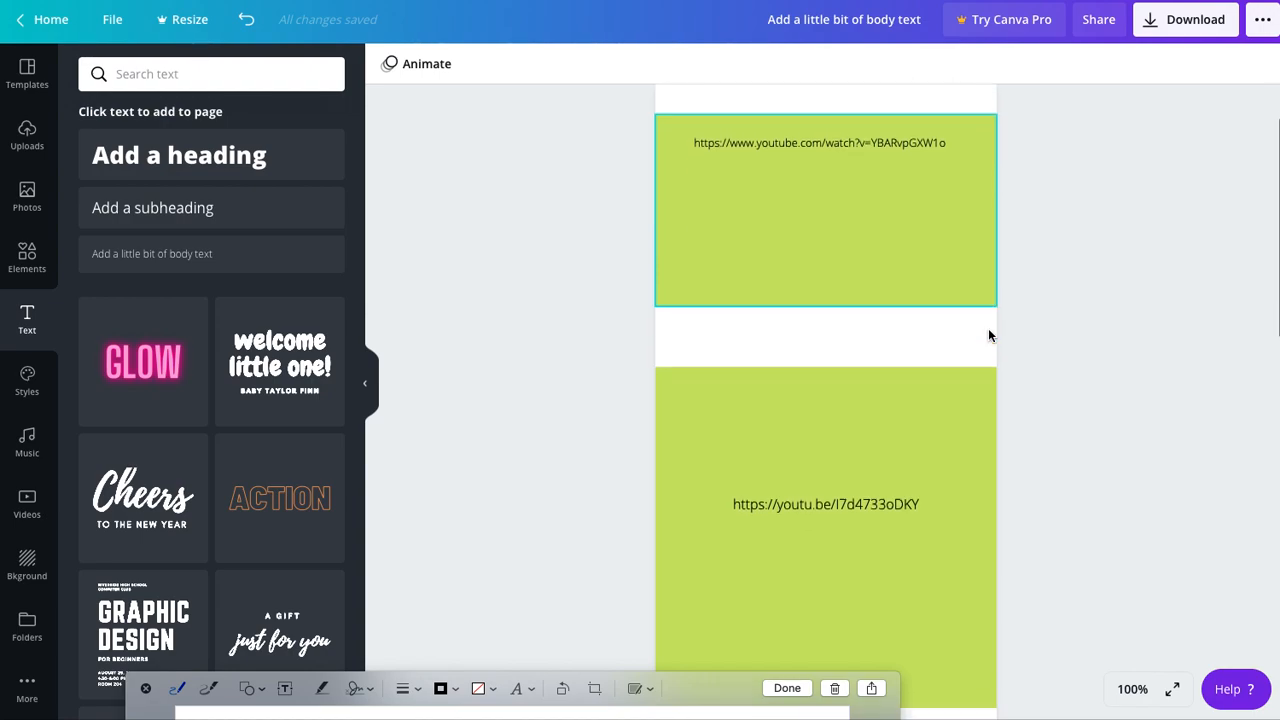
scroll(988, 335, down, 3)
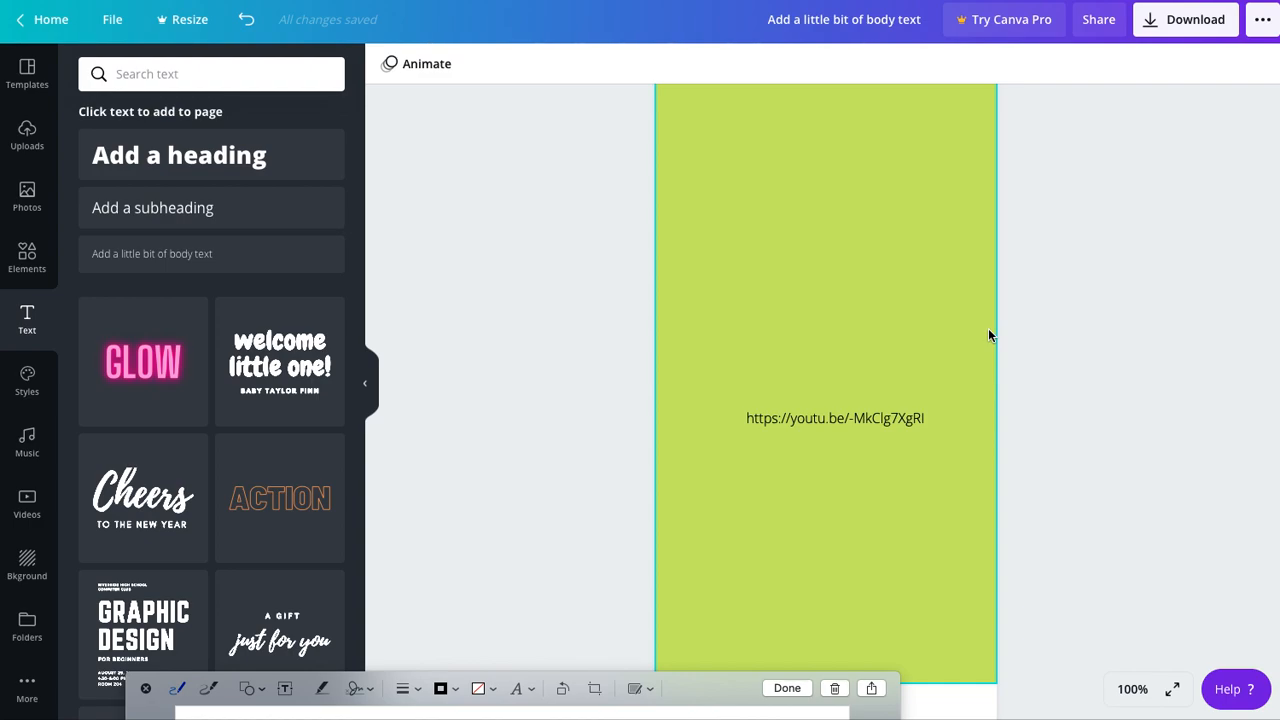
scroll(969, 337, up, 5)
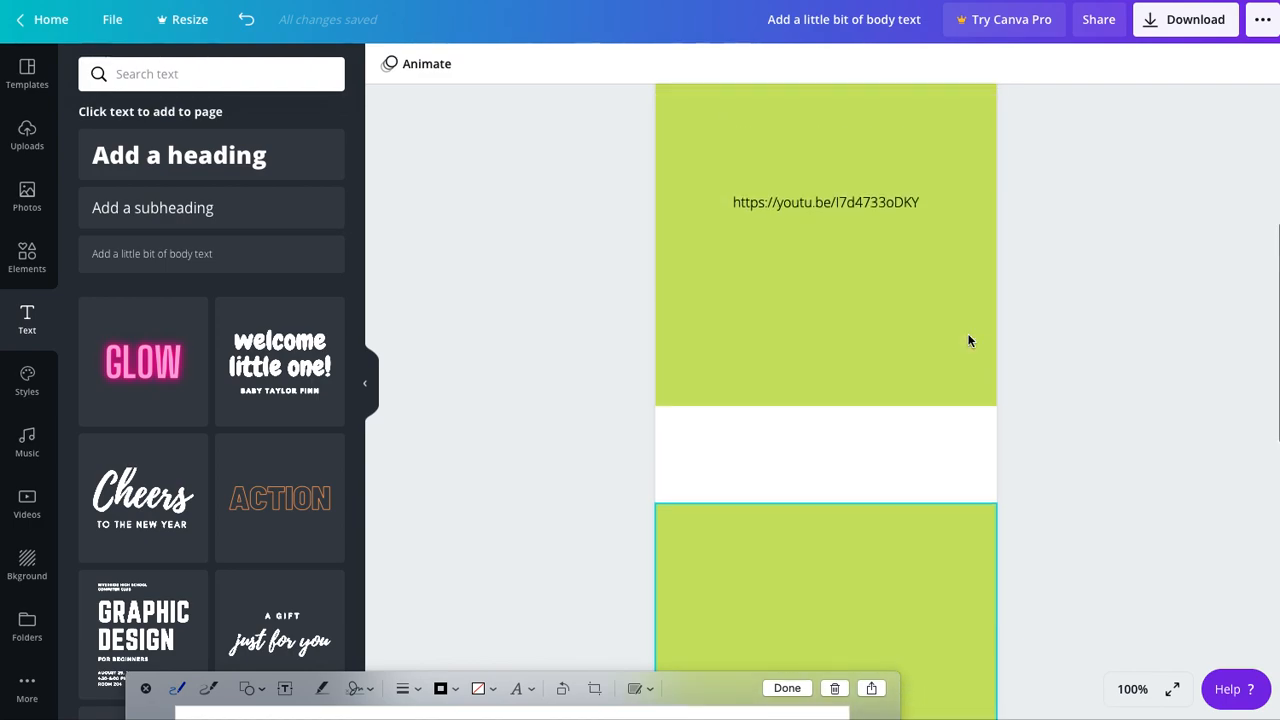
scroll(968, 341, up, 3)
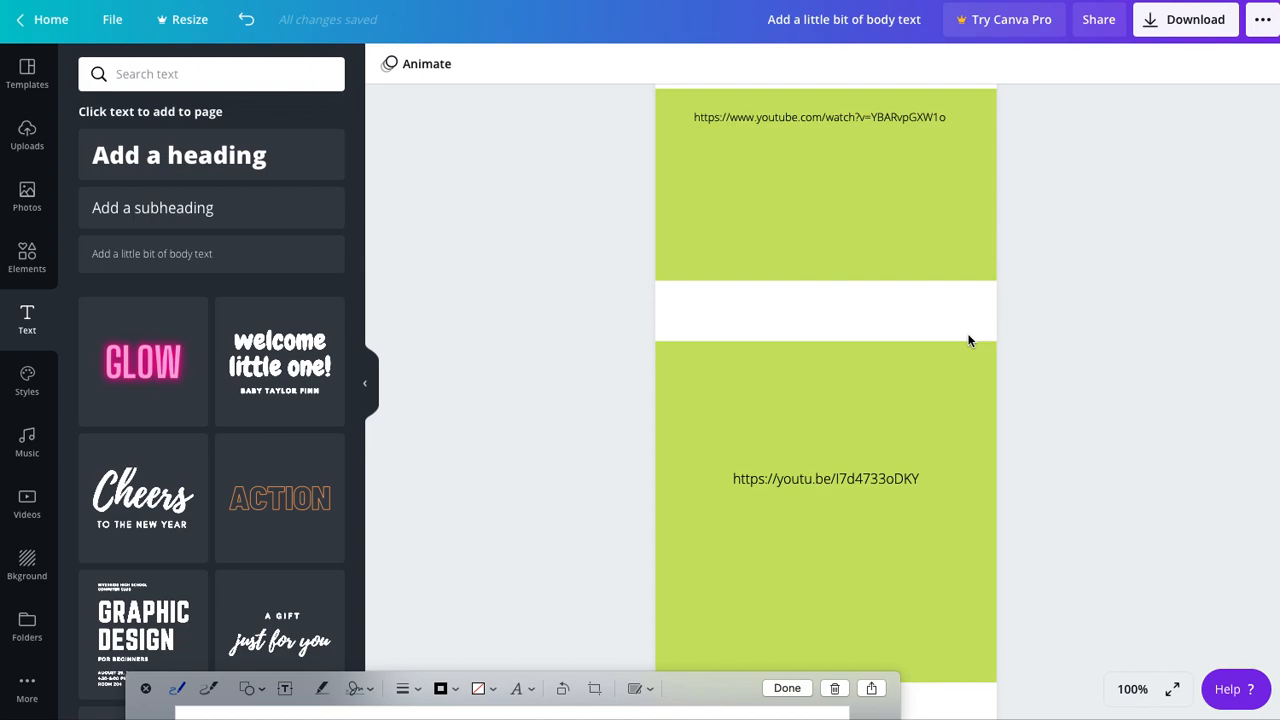
scroll(968, 341, up, 1)
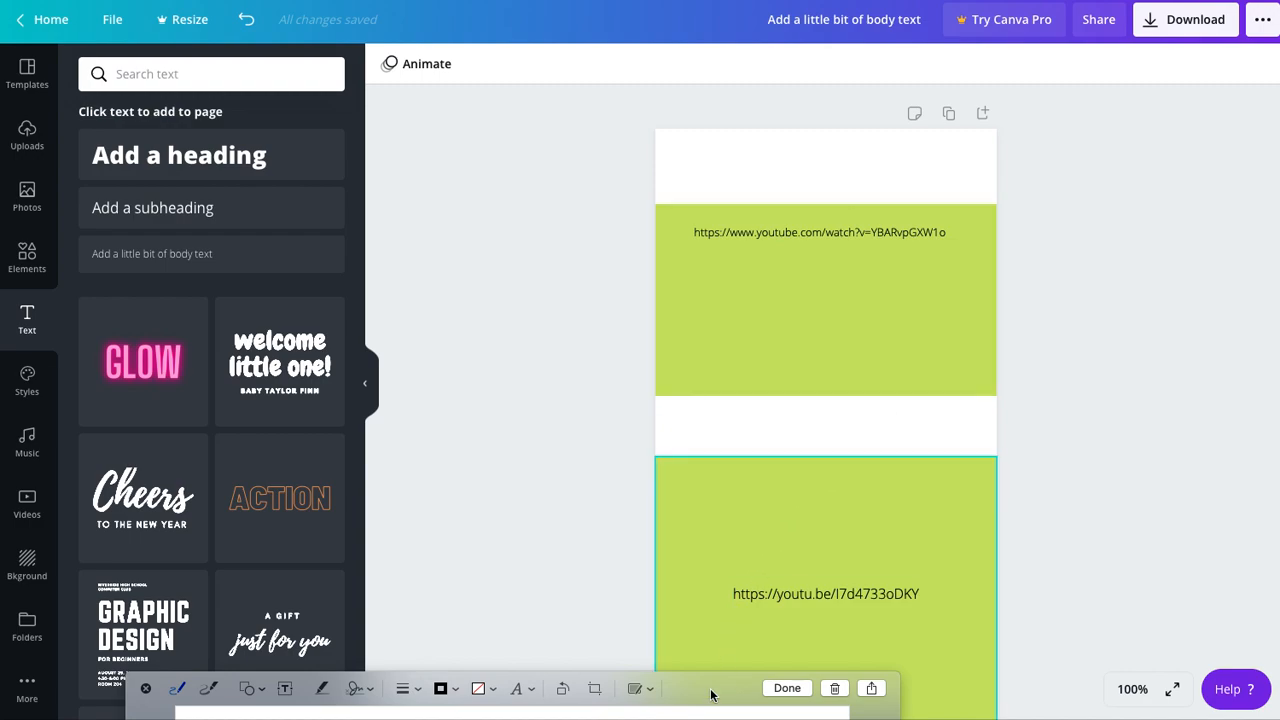
drag(686, 687, 829, 192)
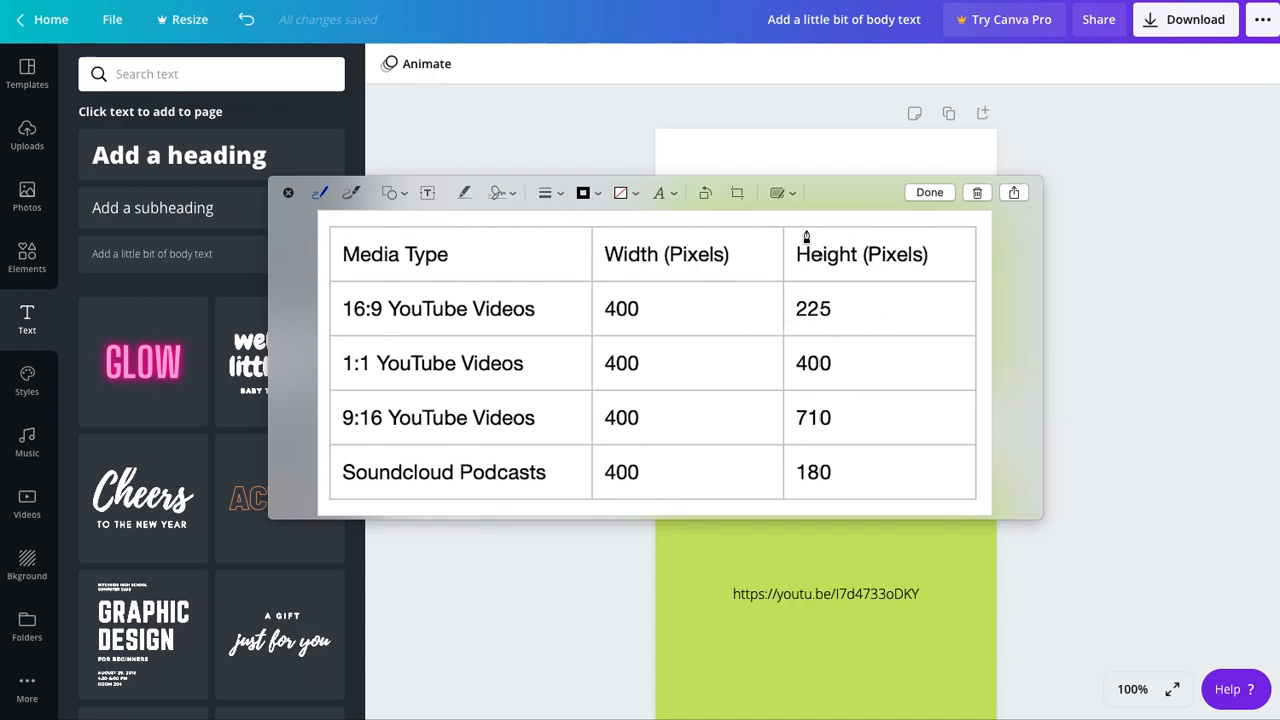
drag(829, 195, 620, 719)
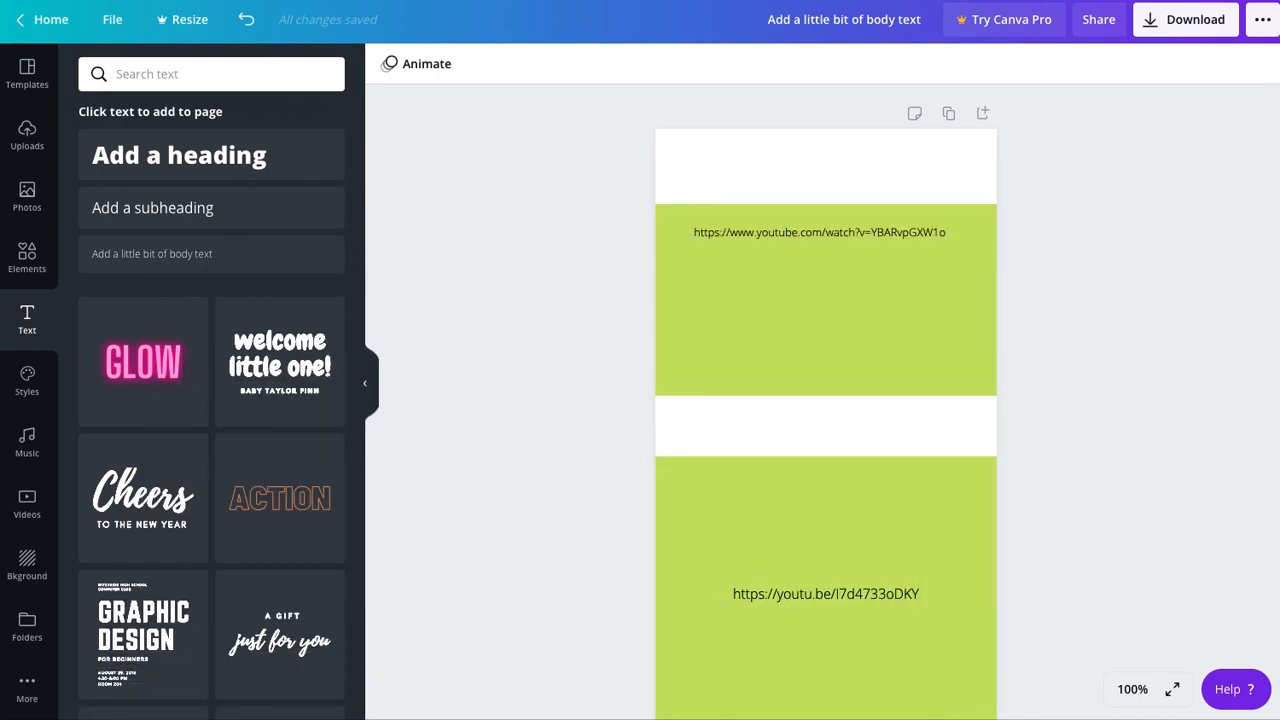
Download the design with the file type set to PDF Standard.
click(1183, 24)
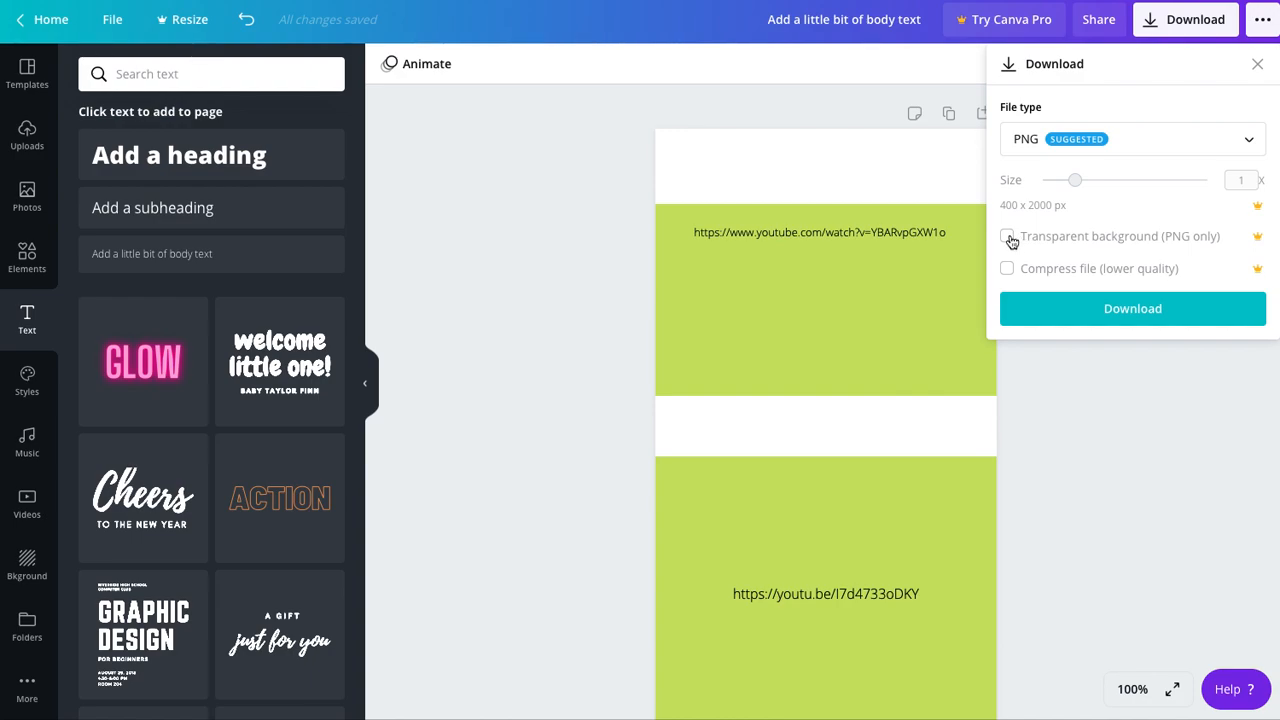
click(1068, 143)
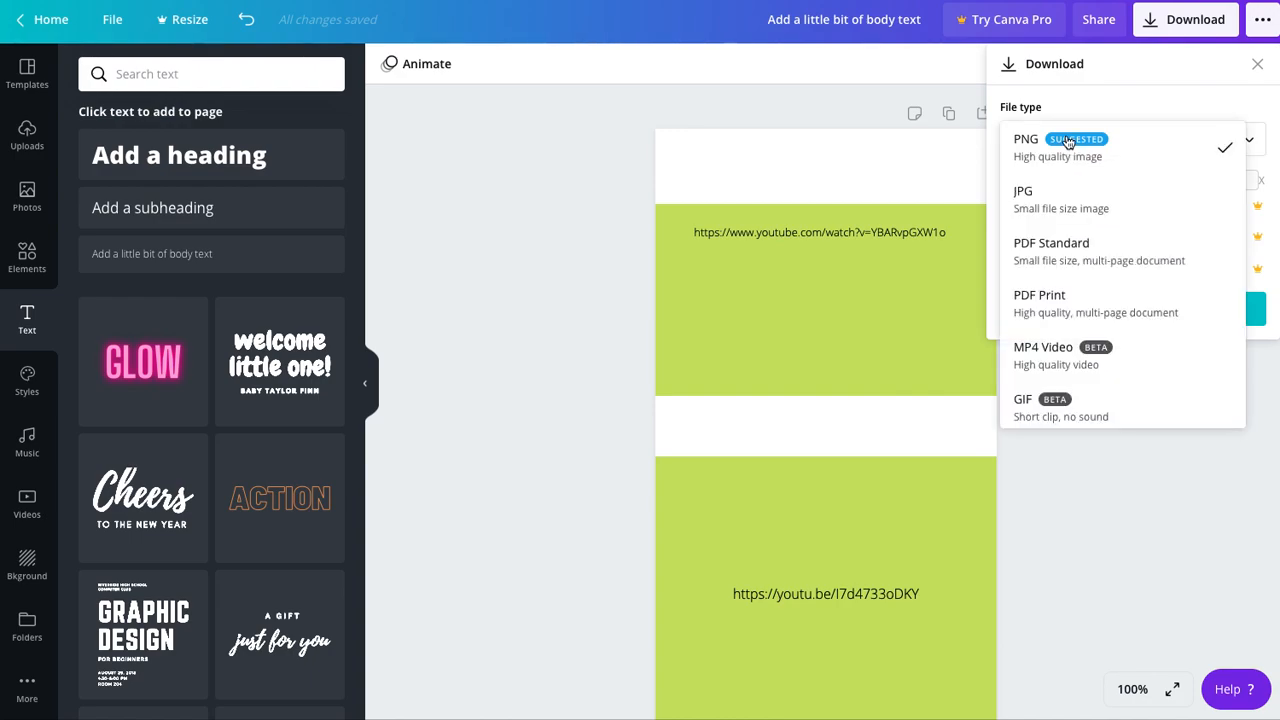
click(1058, 258)
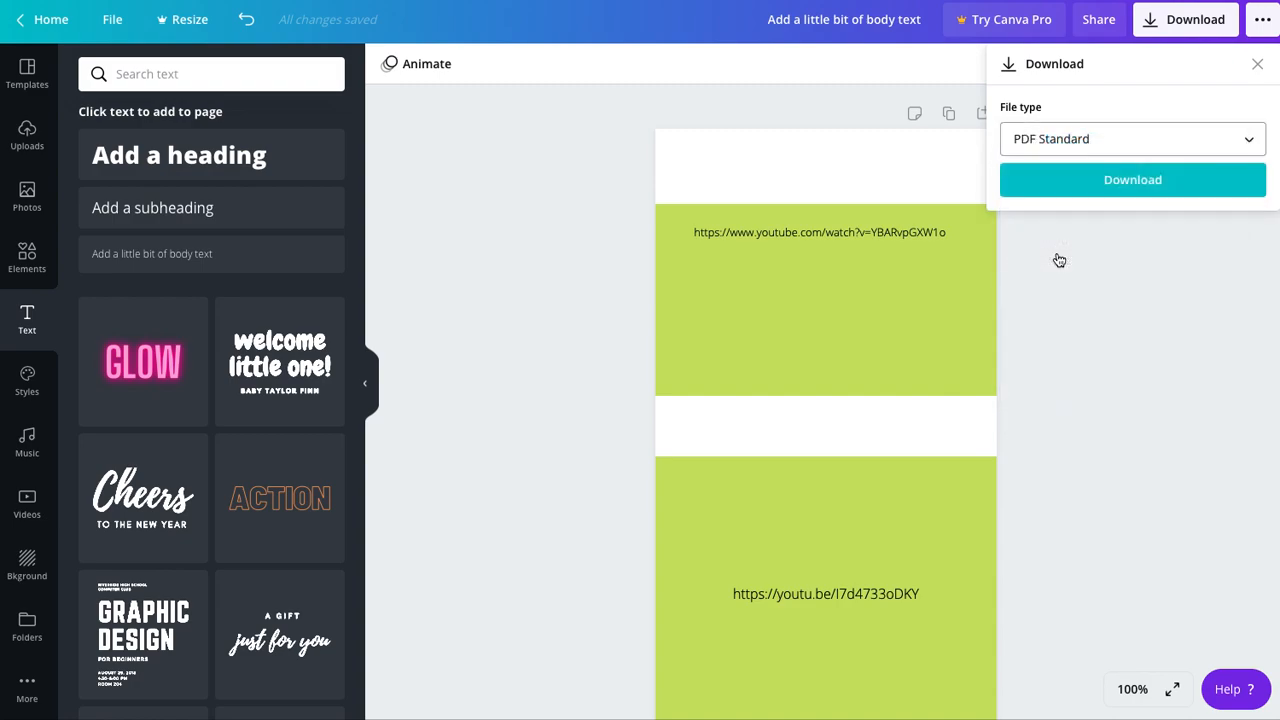
click(1137, 180)
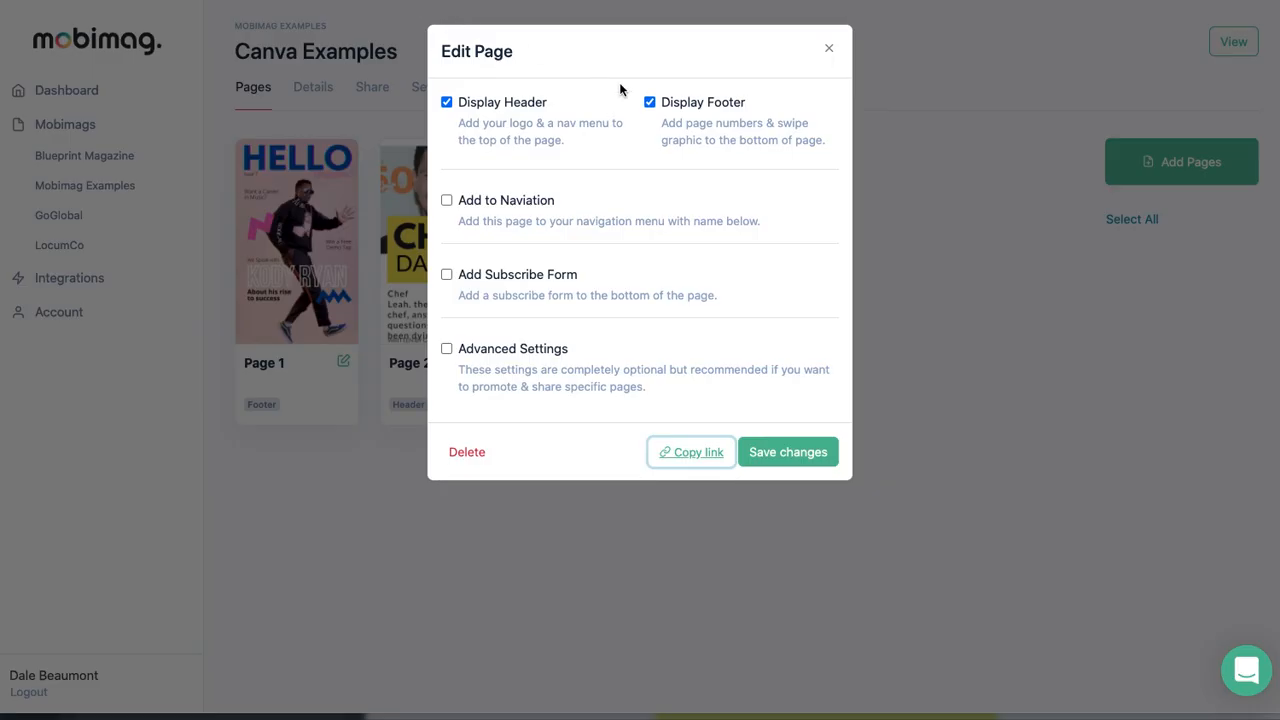
In Mobimag's Canva Examples, delete the existing Page 3 and confirm the deletion.
click(828, 48)
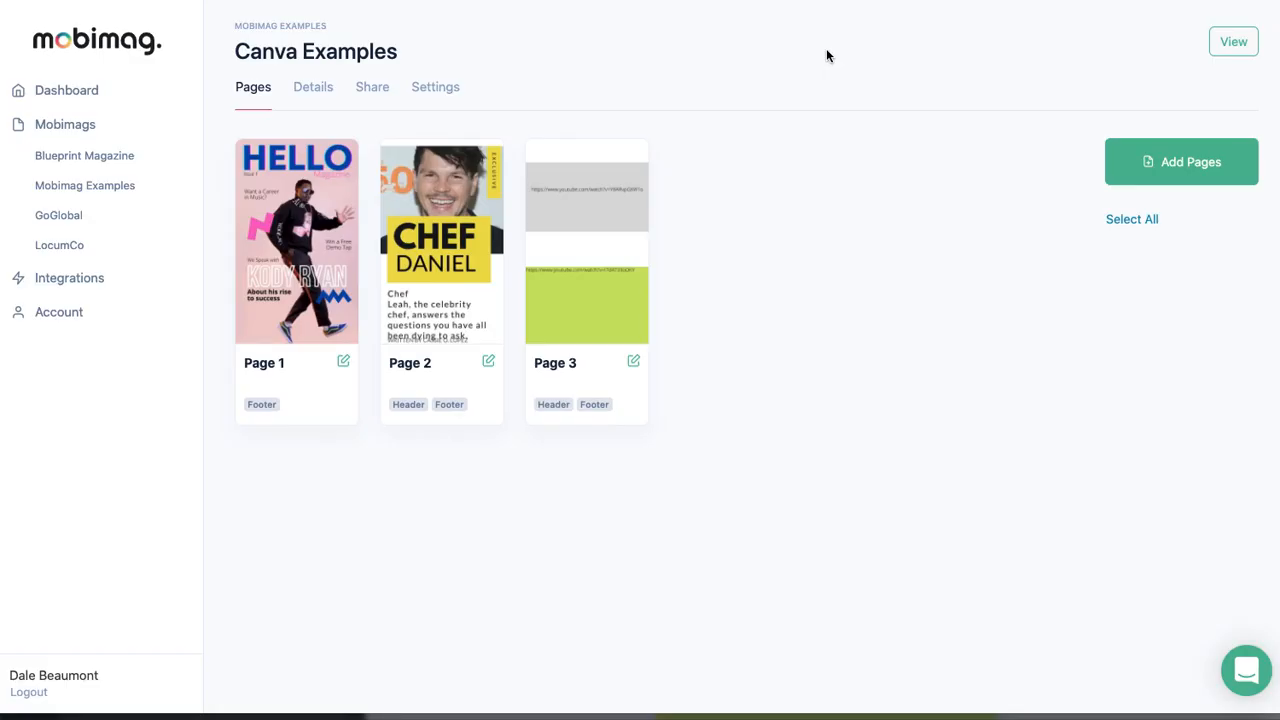
click(632, 362)
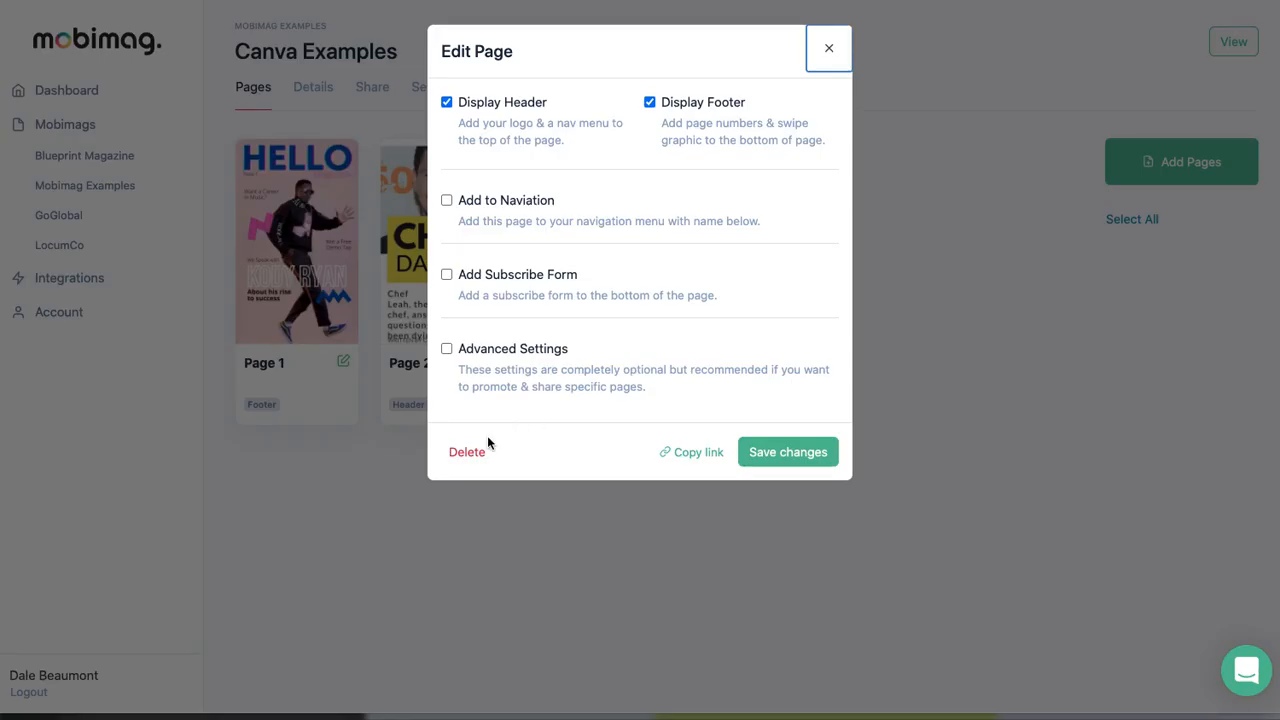
click(469, 456)
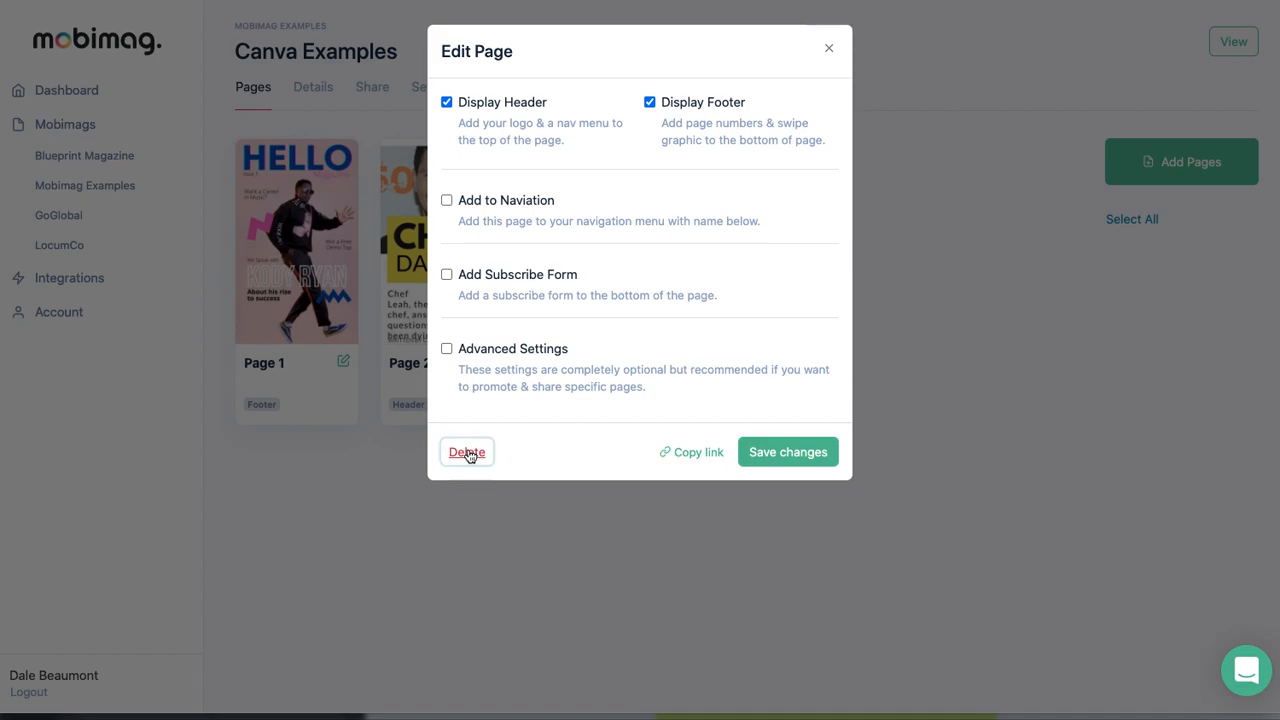
click(804, 56)
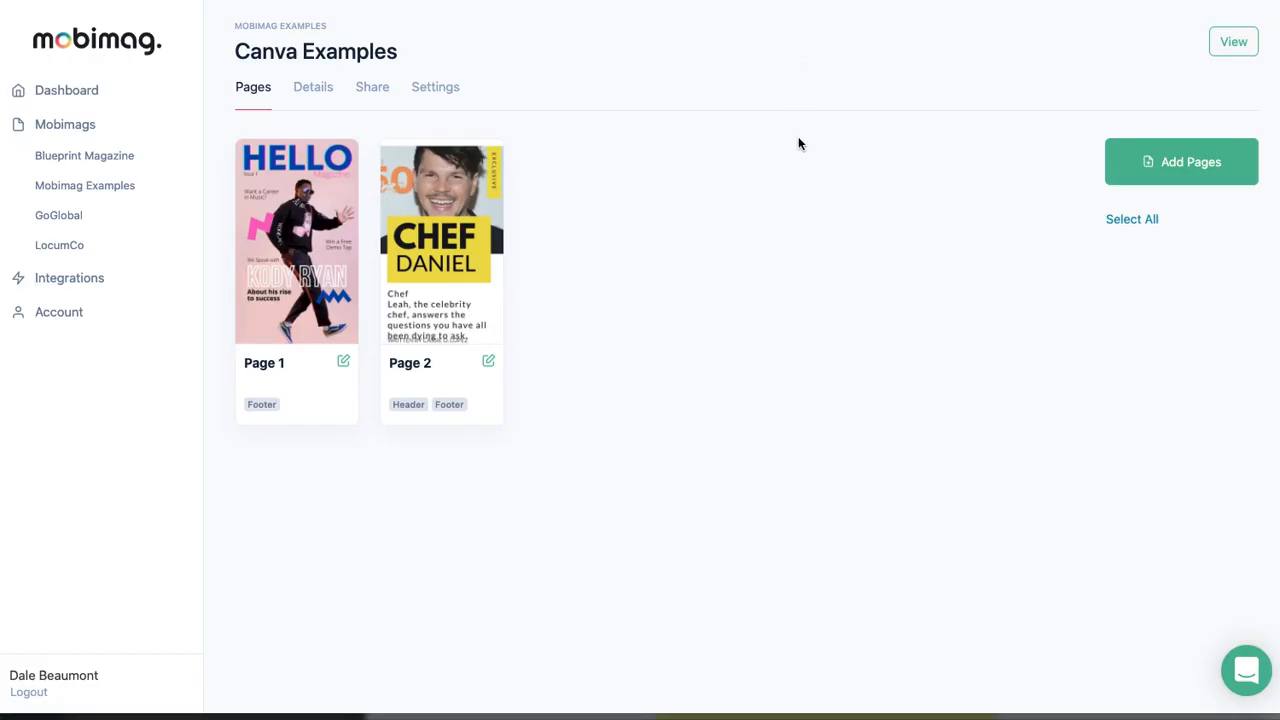
Add a page to Canva Examples by uploading the downloaded Canva PDF.
click(1184, 169)
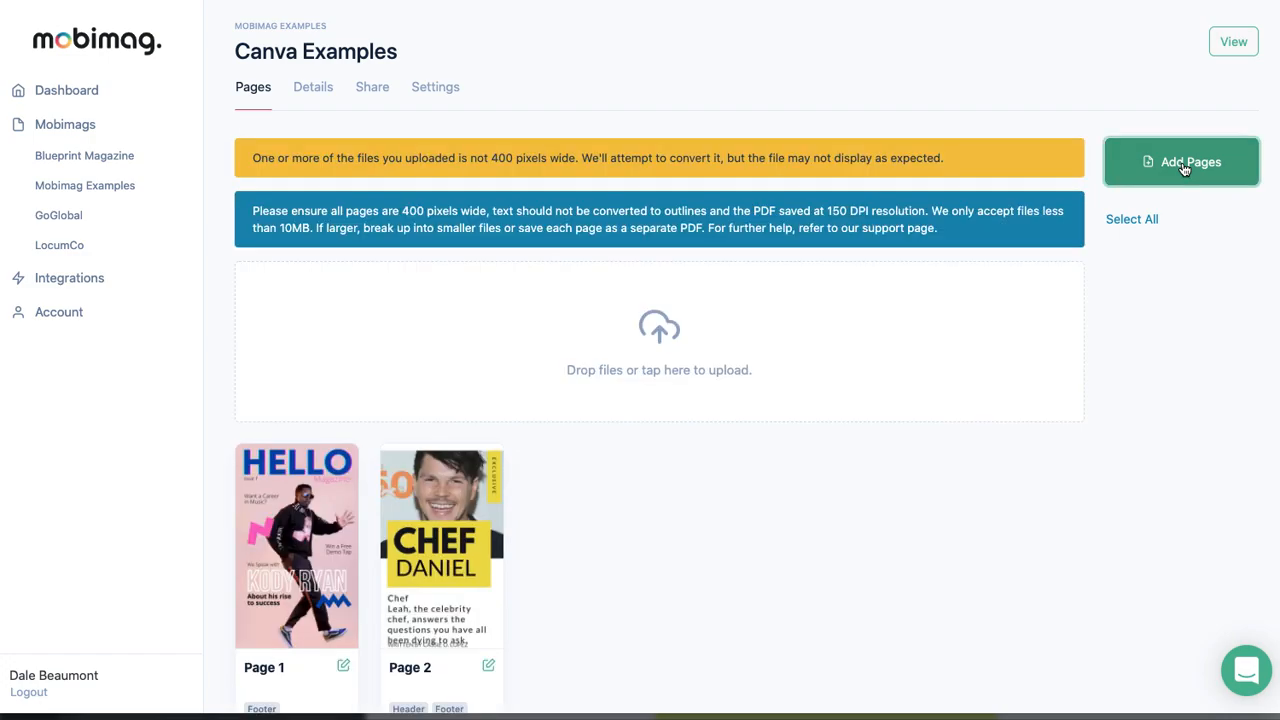
click(652, 340)
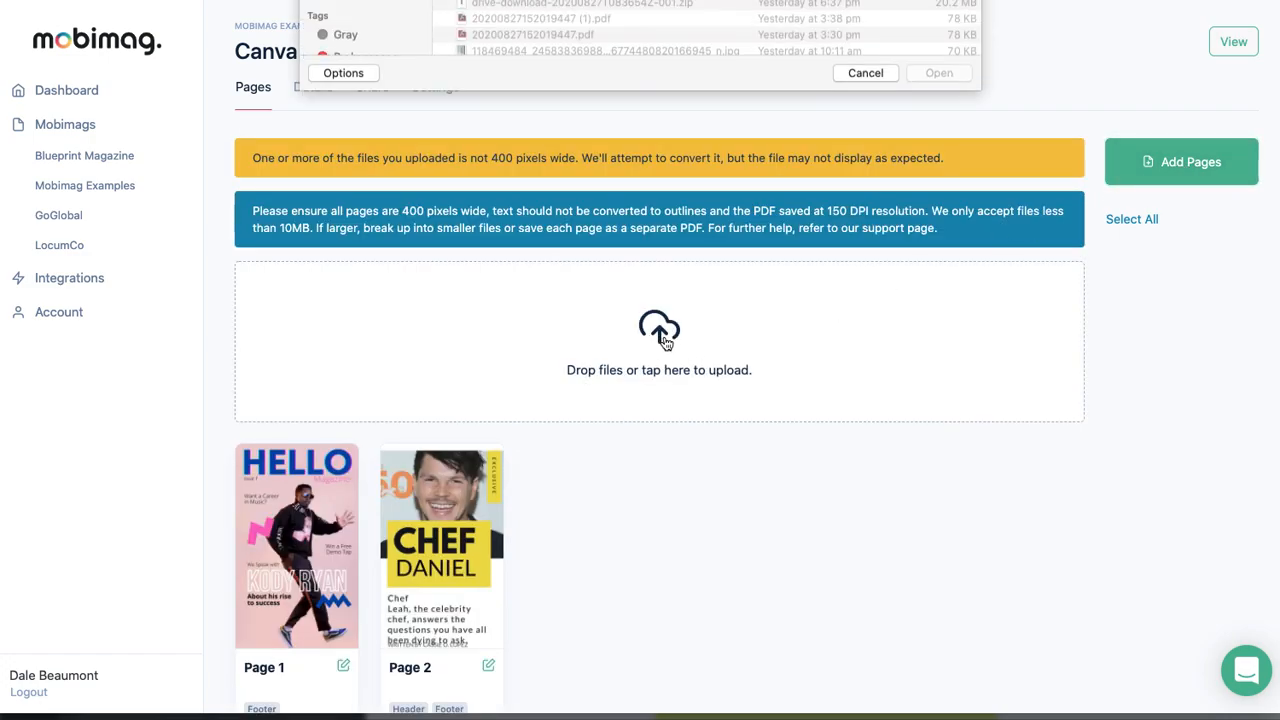
double_click(558, 34)
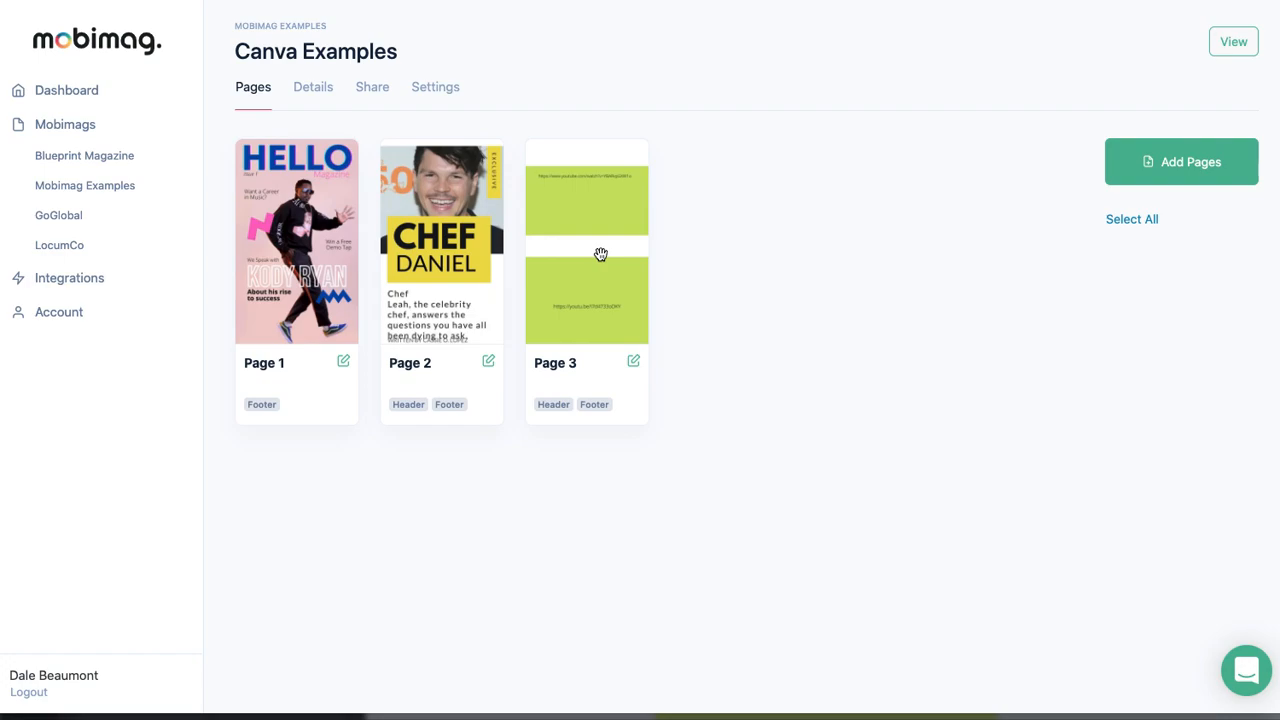
click(633, 362)
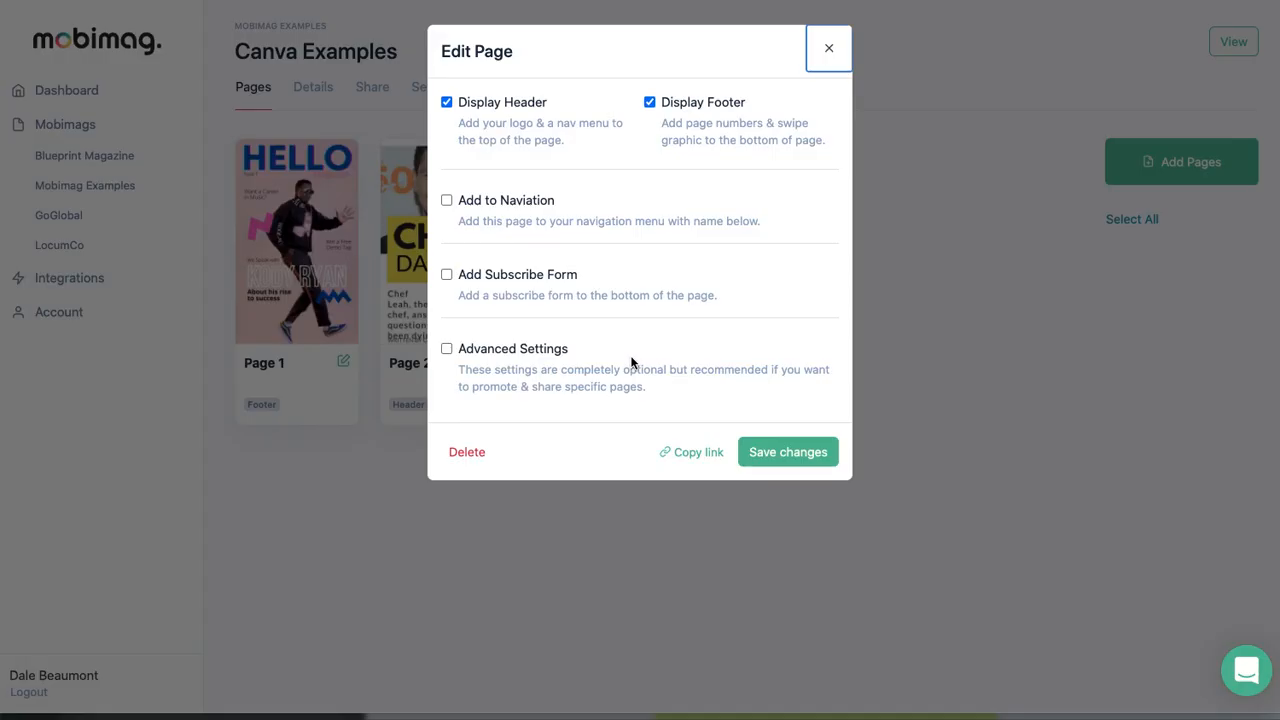
click(696, 455)
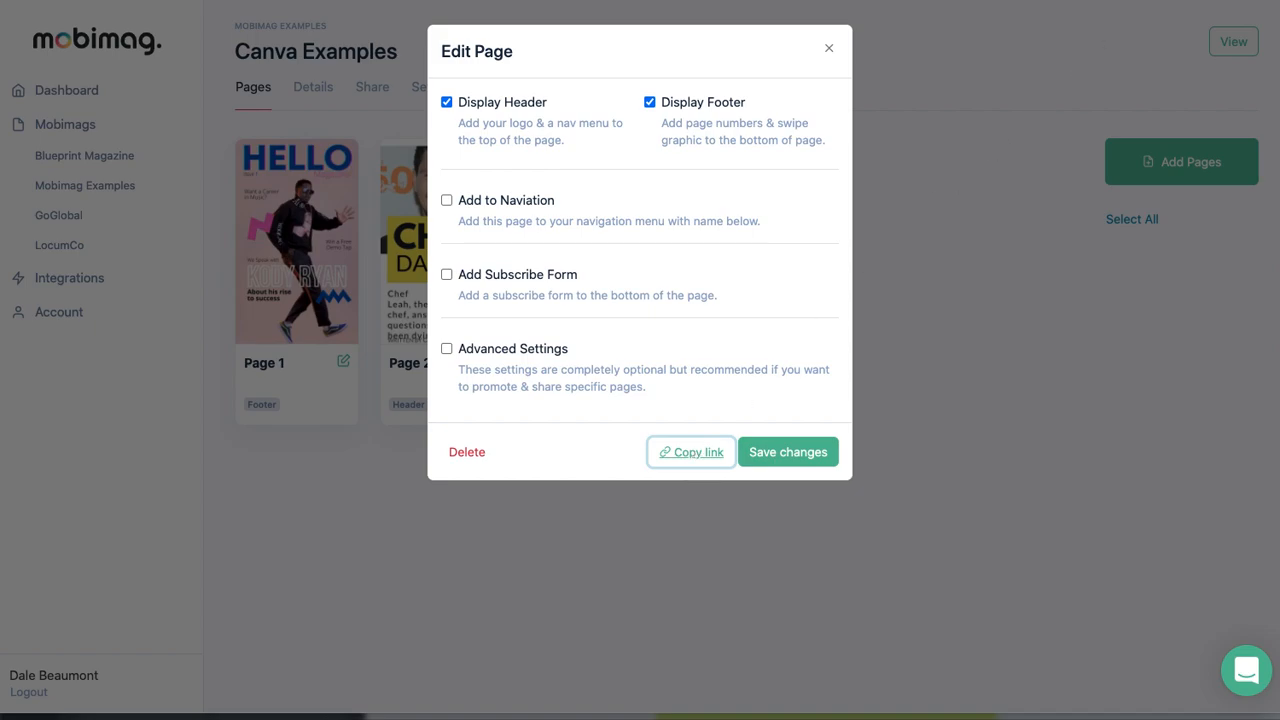
key(ctrl+t)
text(https://mobimag.co/eg/canva-testing/3)
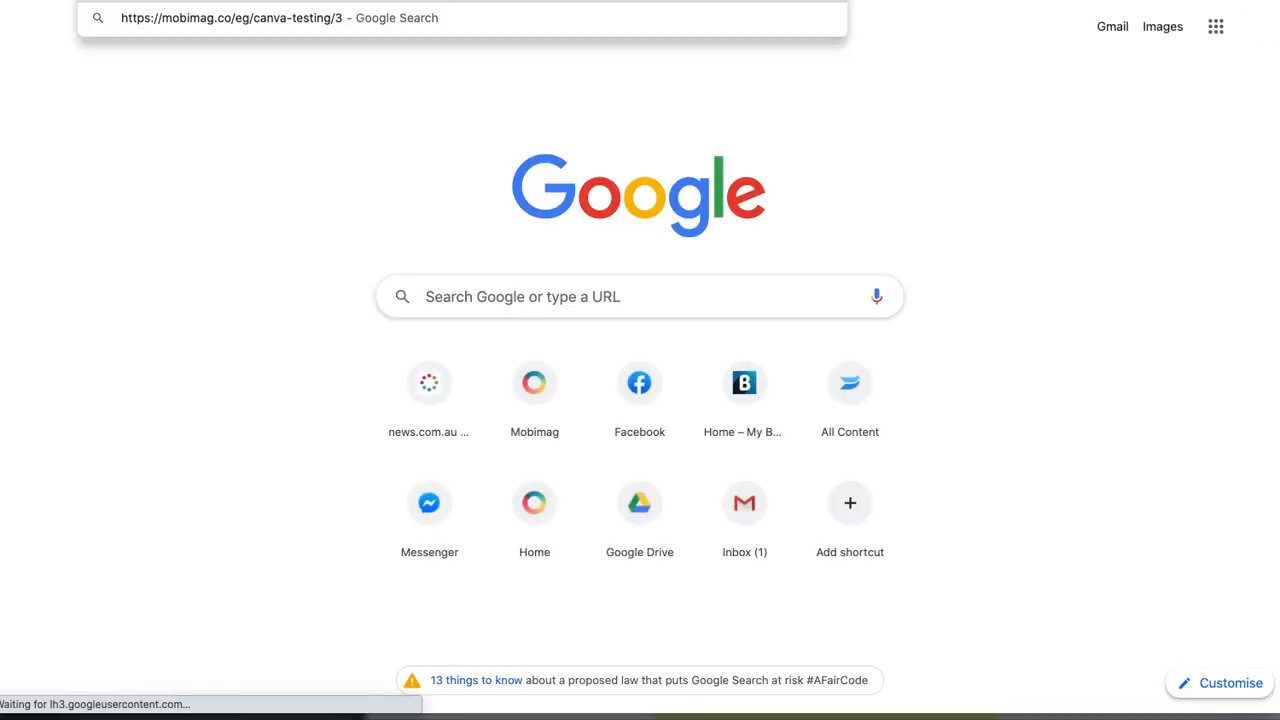
key(Return)
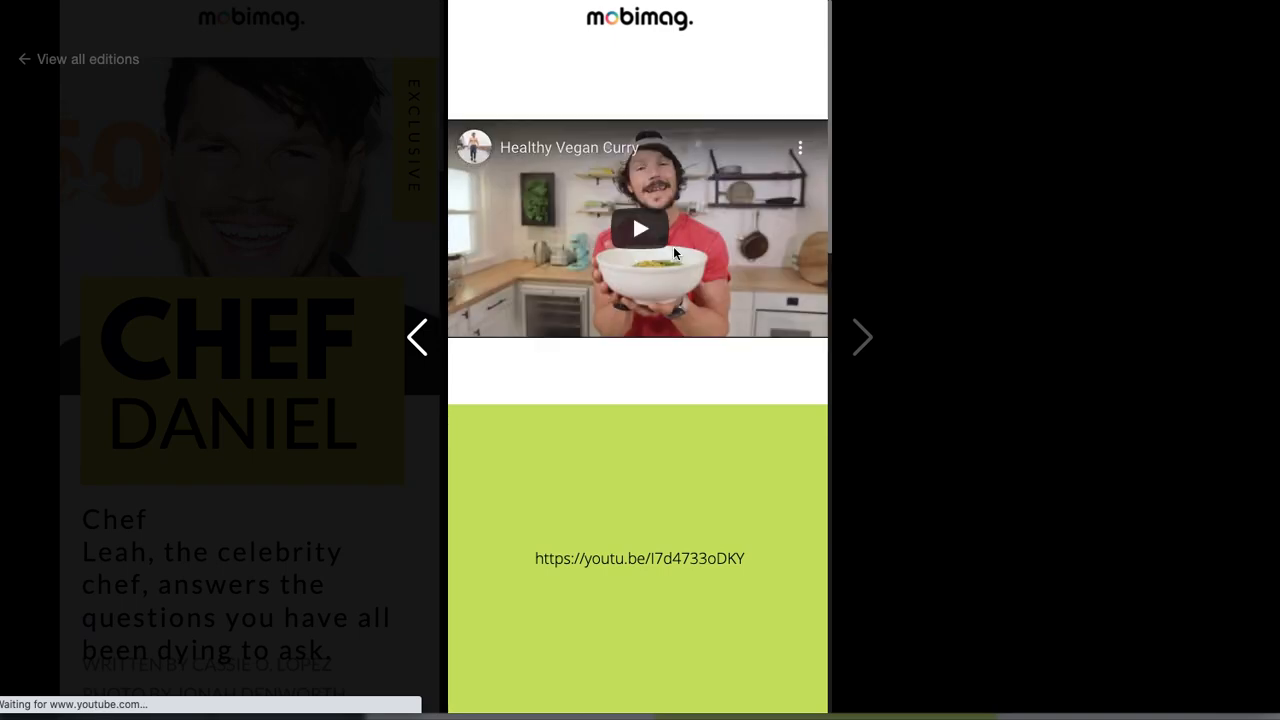
scroll(668, 240, down, 2)
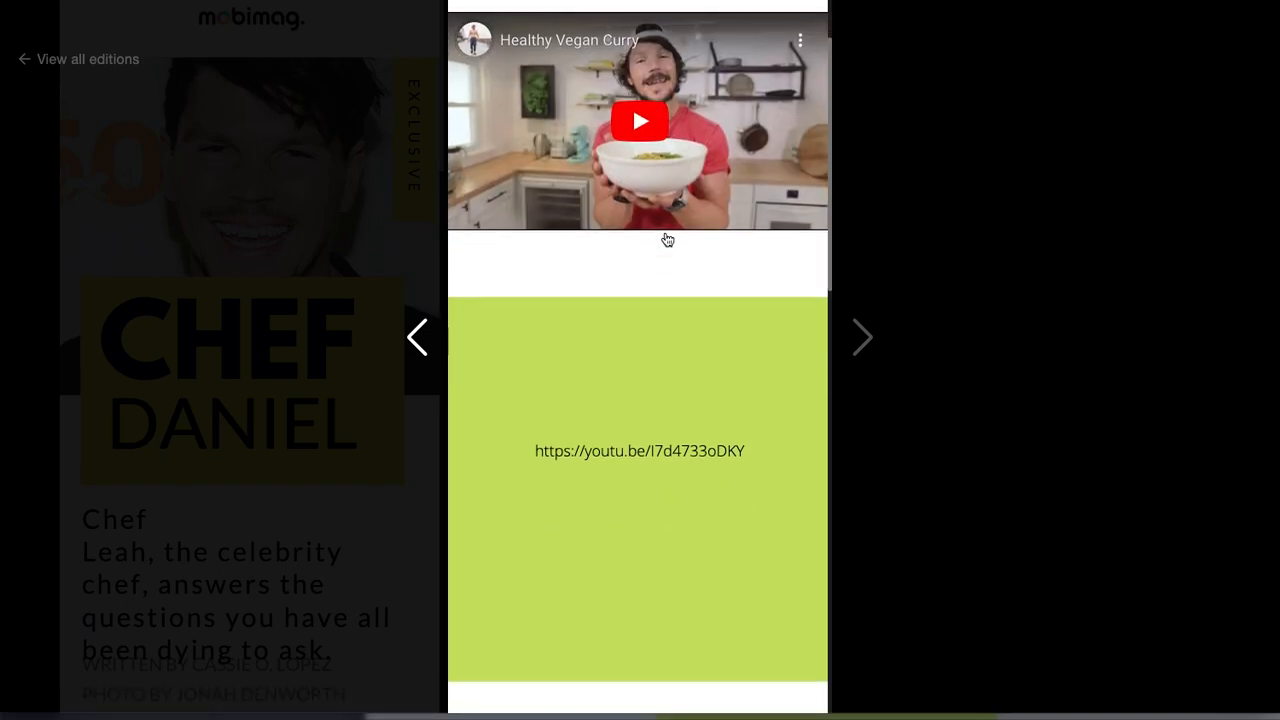
Check the remaining placeholder blocks and YouTube links on the published Page 3 for embedded videos.
scroll(668, 240, down, 4)
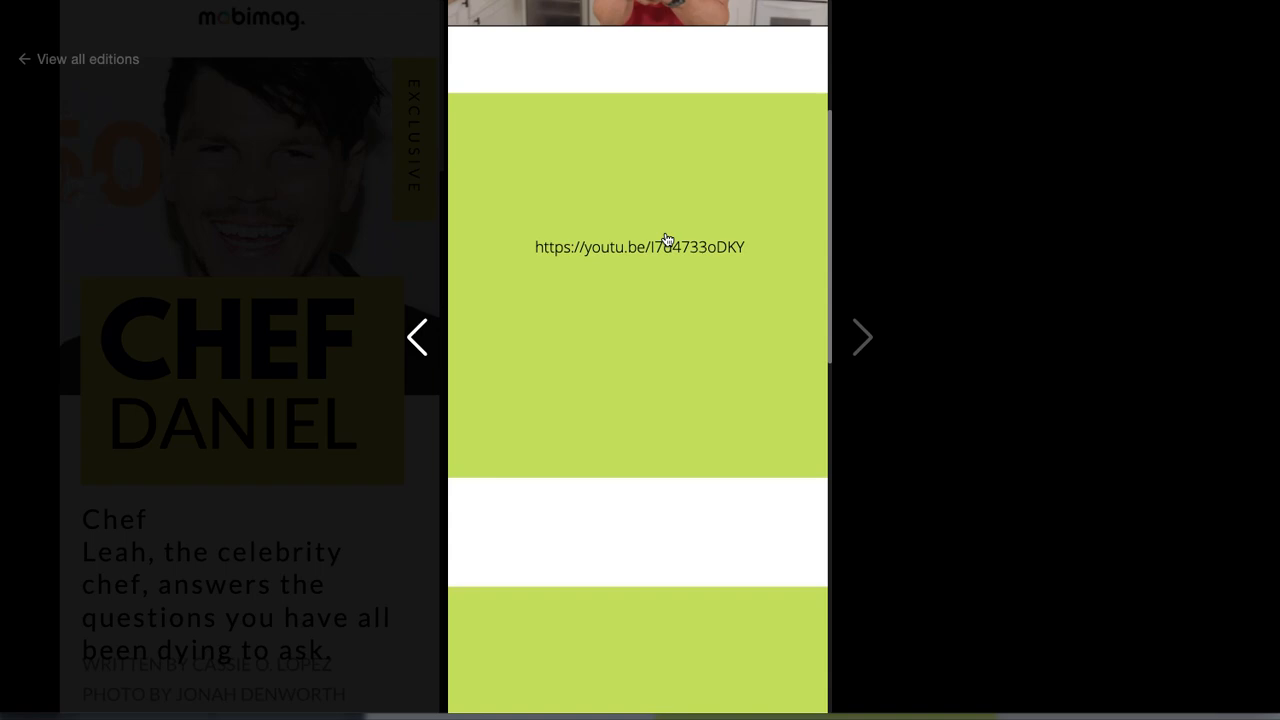
scroll(657, 289, down, 12)
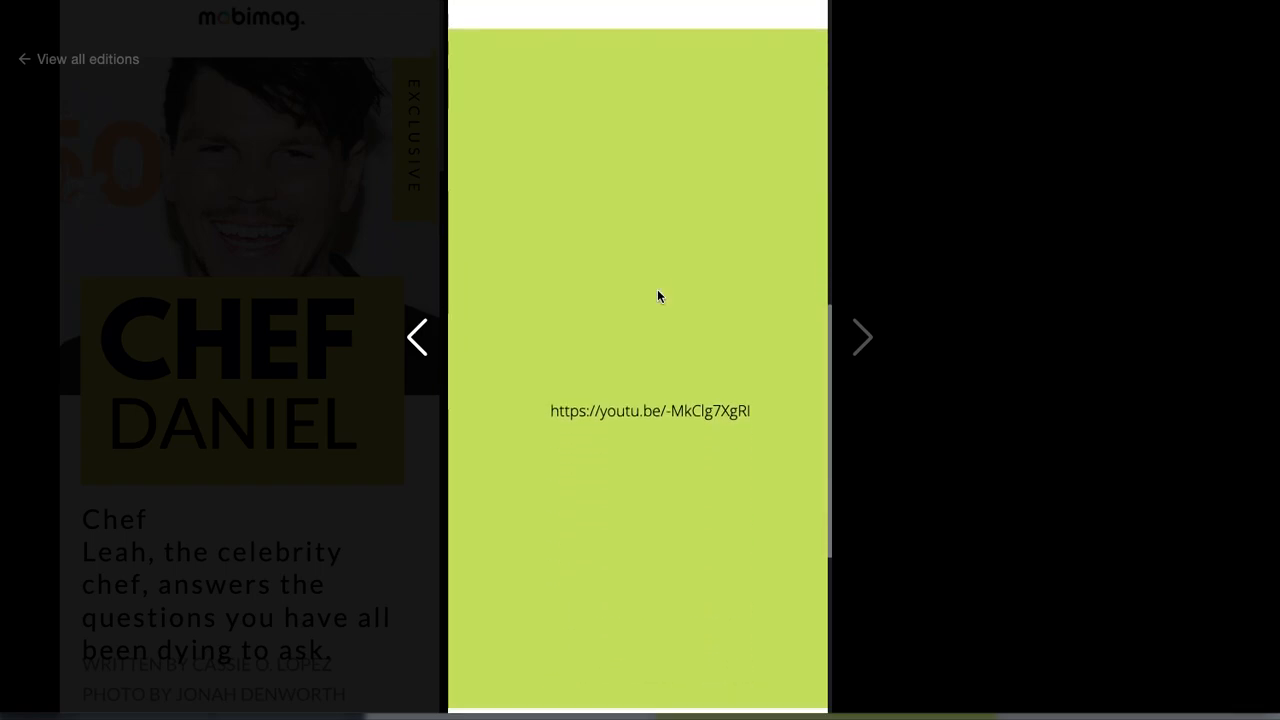
scroll(657, 289, up, 12)
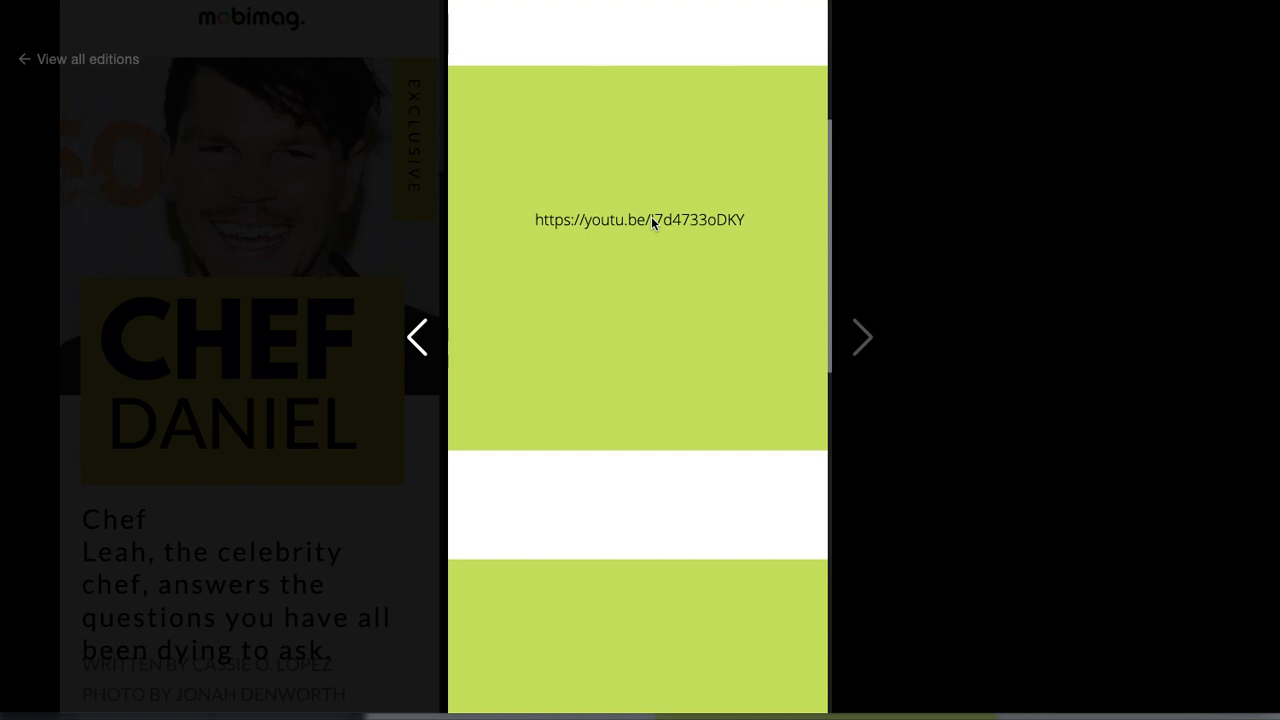
scroll(651, 216, up, 6)
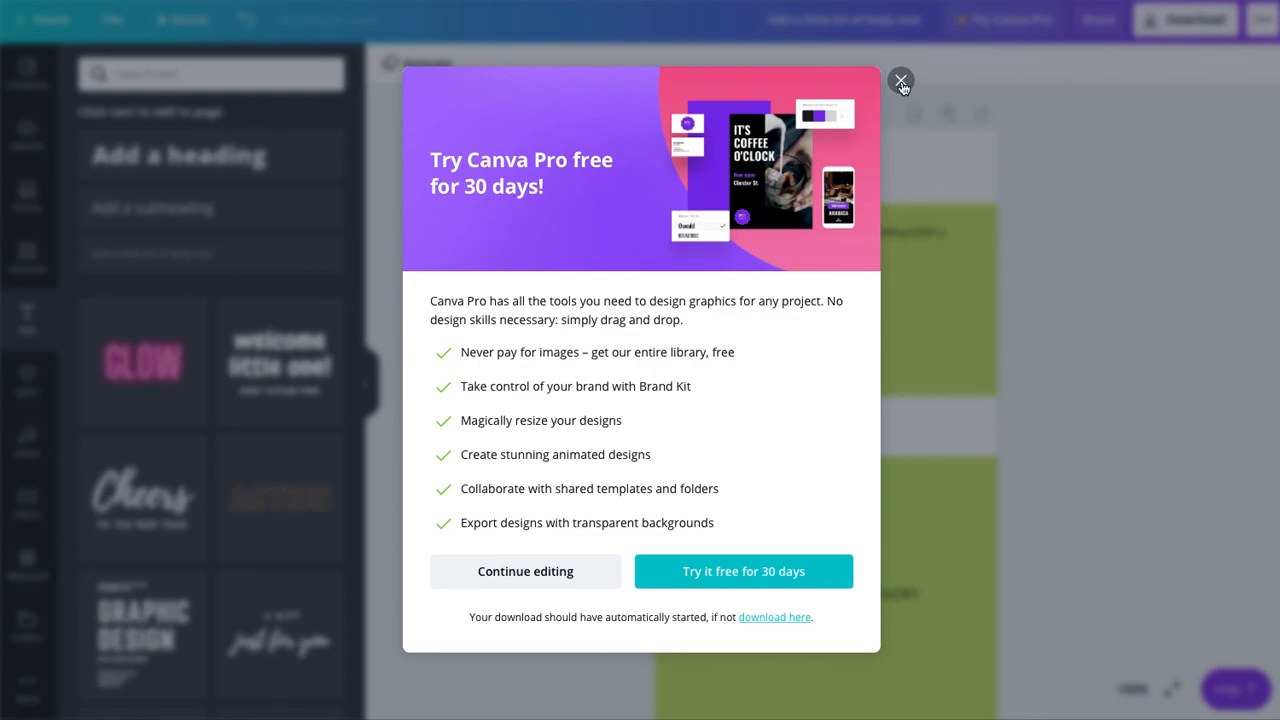
click(901, 81)
scroll(888, 371, down, 3)
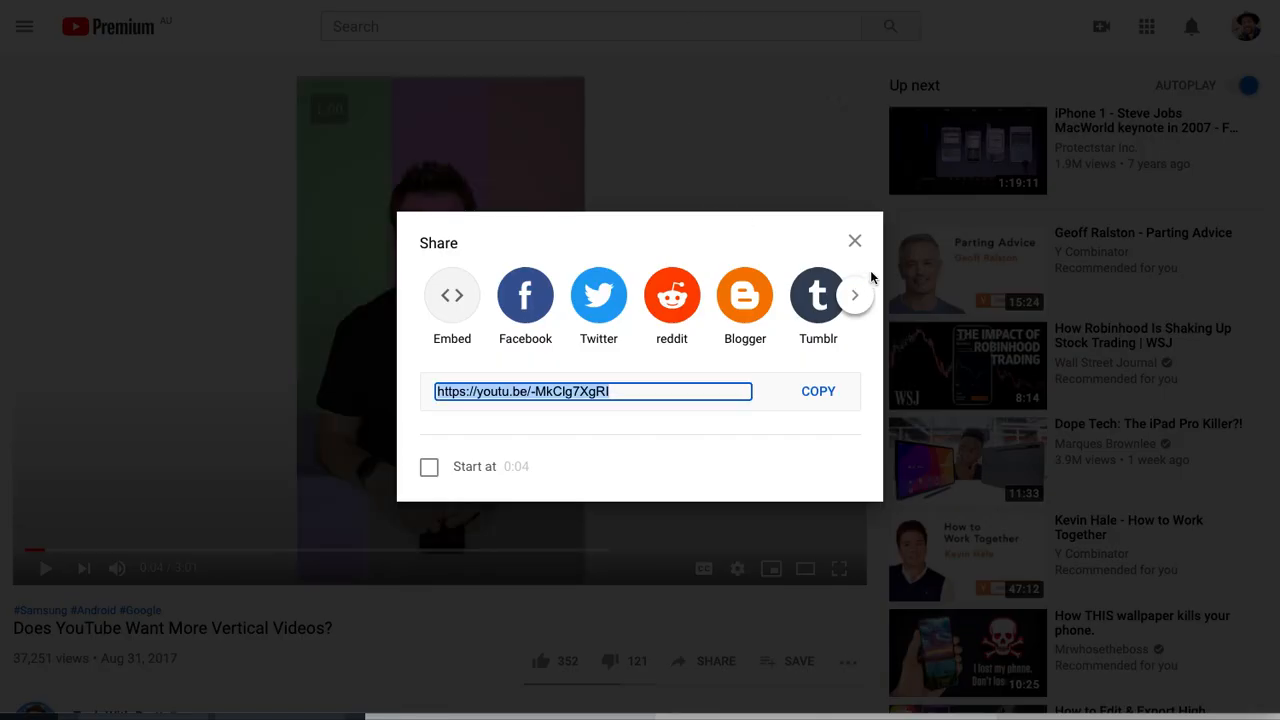
click(854, 241)
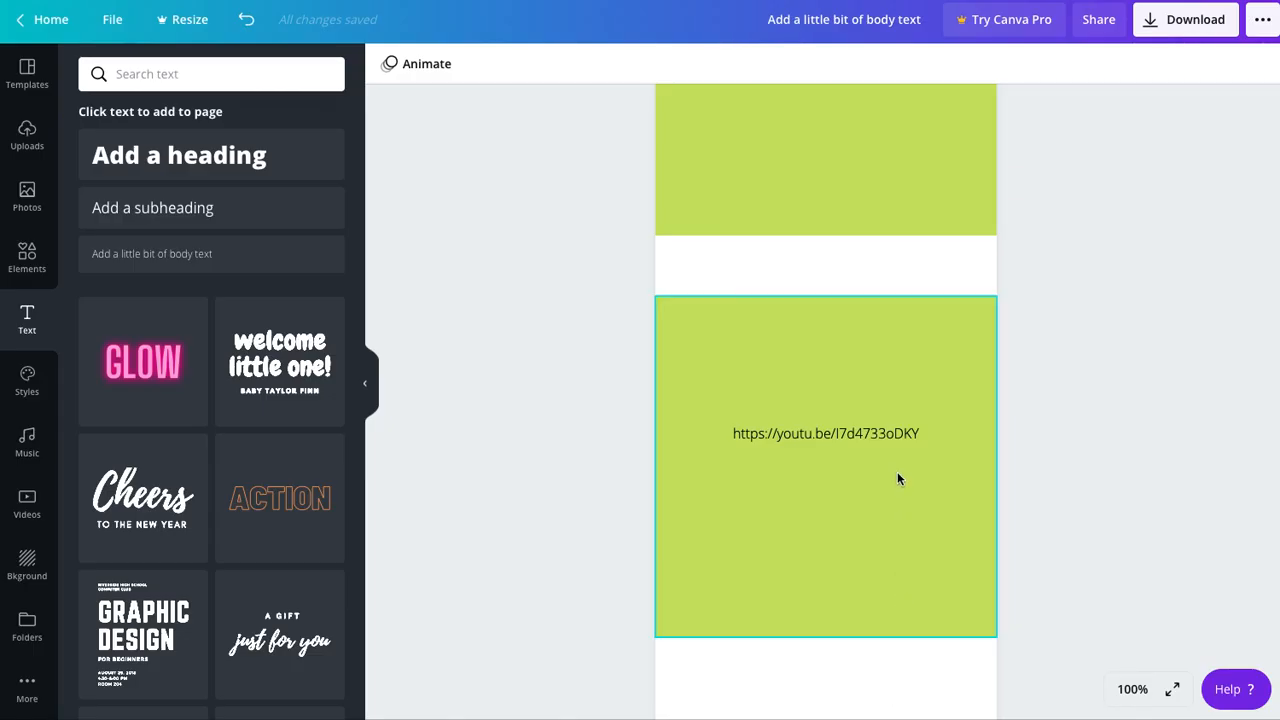
scroll(890, 460, down, 1)
scroll(884, 447, down, 6)
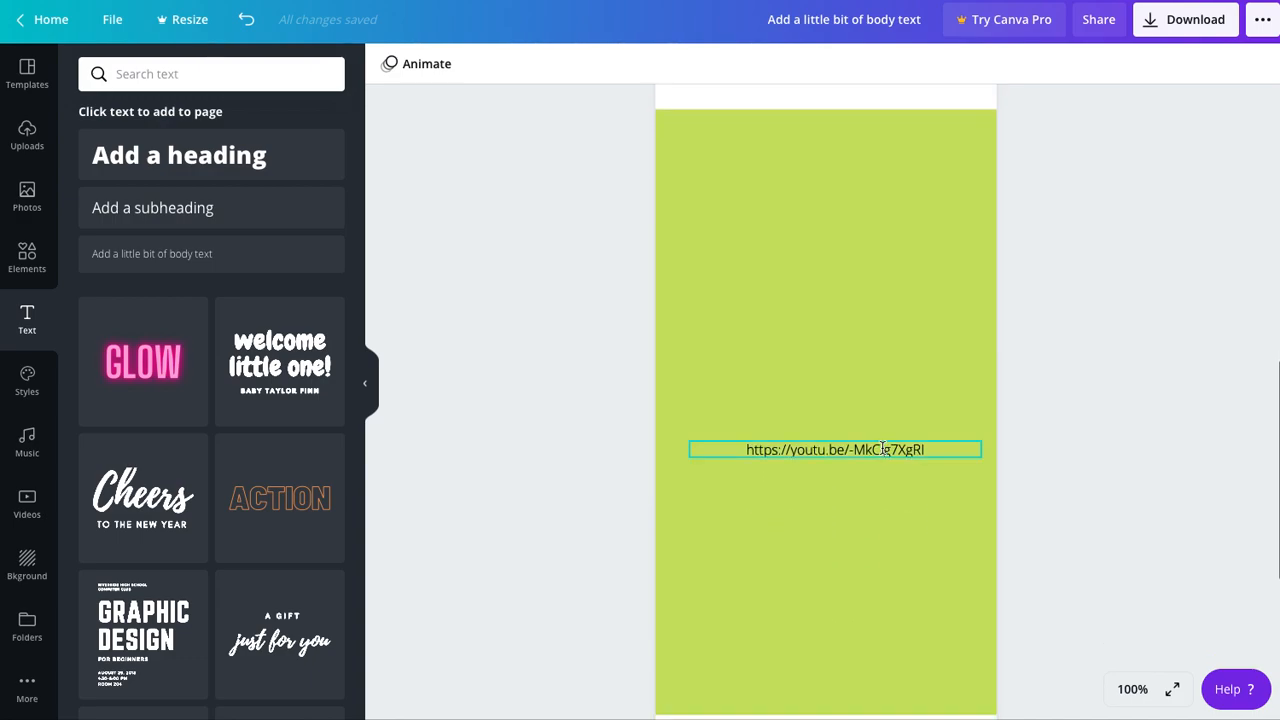
click(883, 449)
double_click(883, 449)
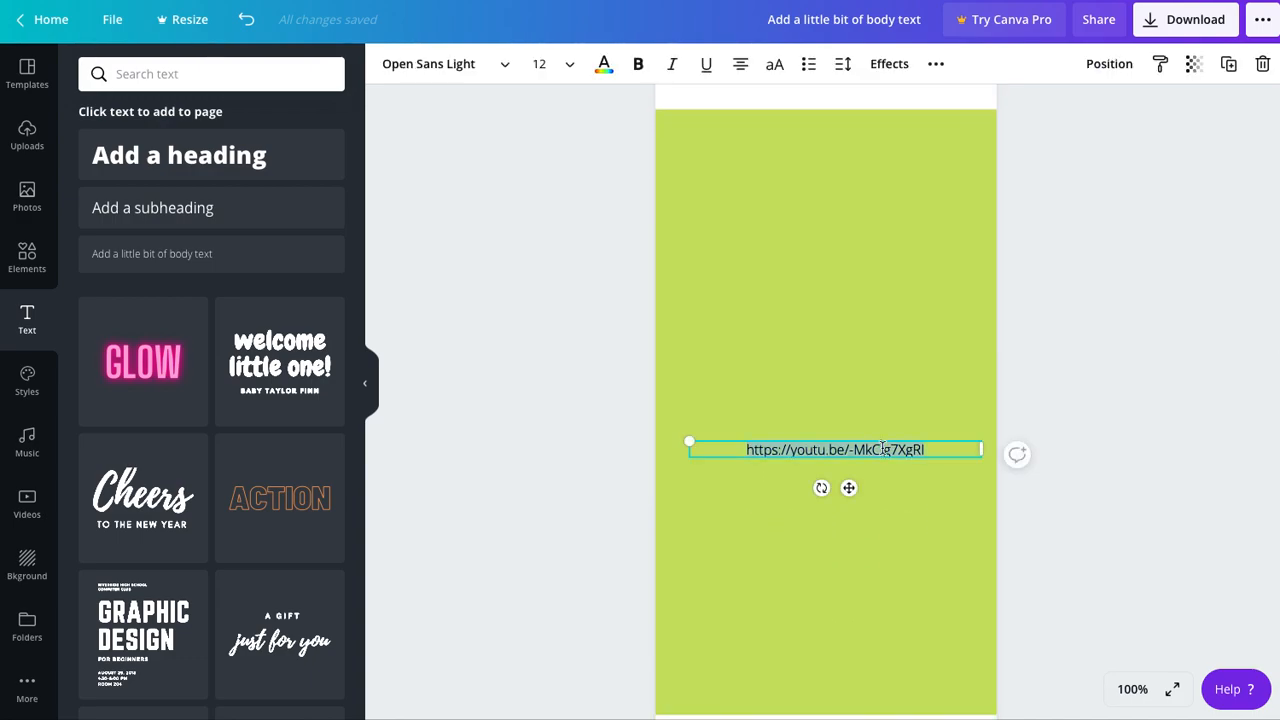
text(https://www.youtube.com/watch?v=-MkClg7XgRI)
Try font size 8 on the tallest block's full YouTube link and settle on size 10.
drag(905, 468, 702, 438)
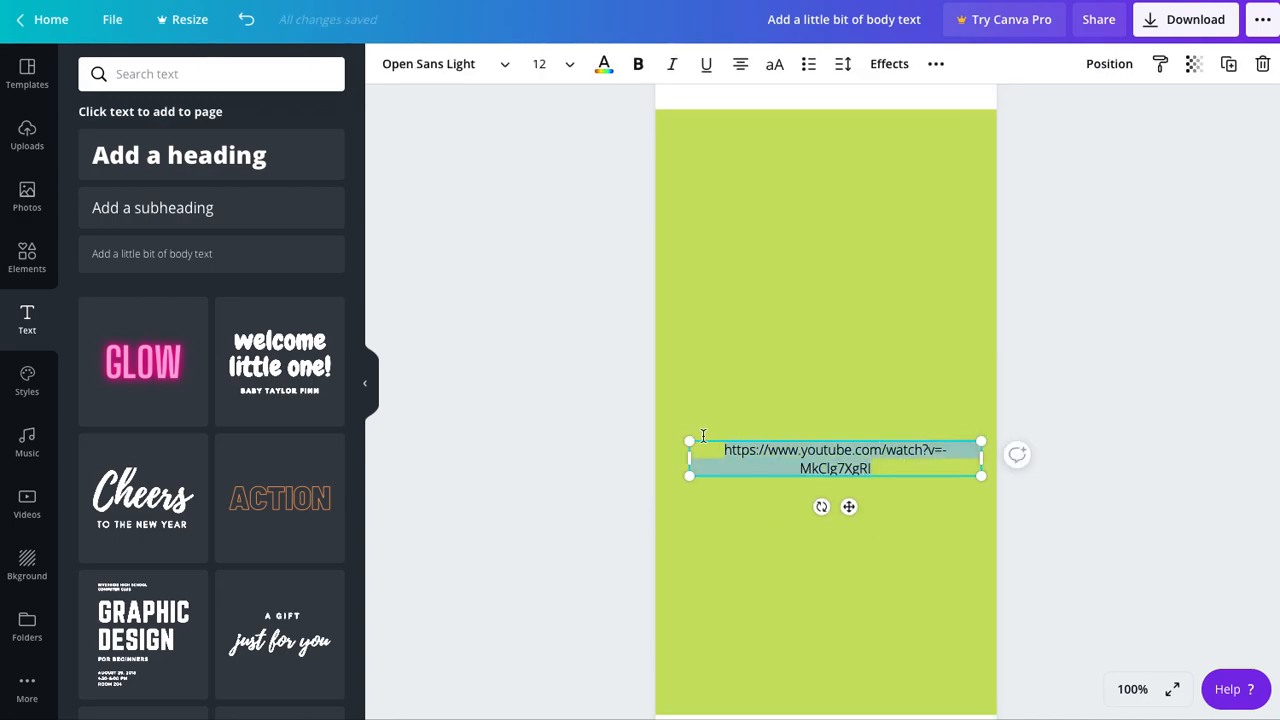
click(570, 64)
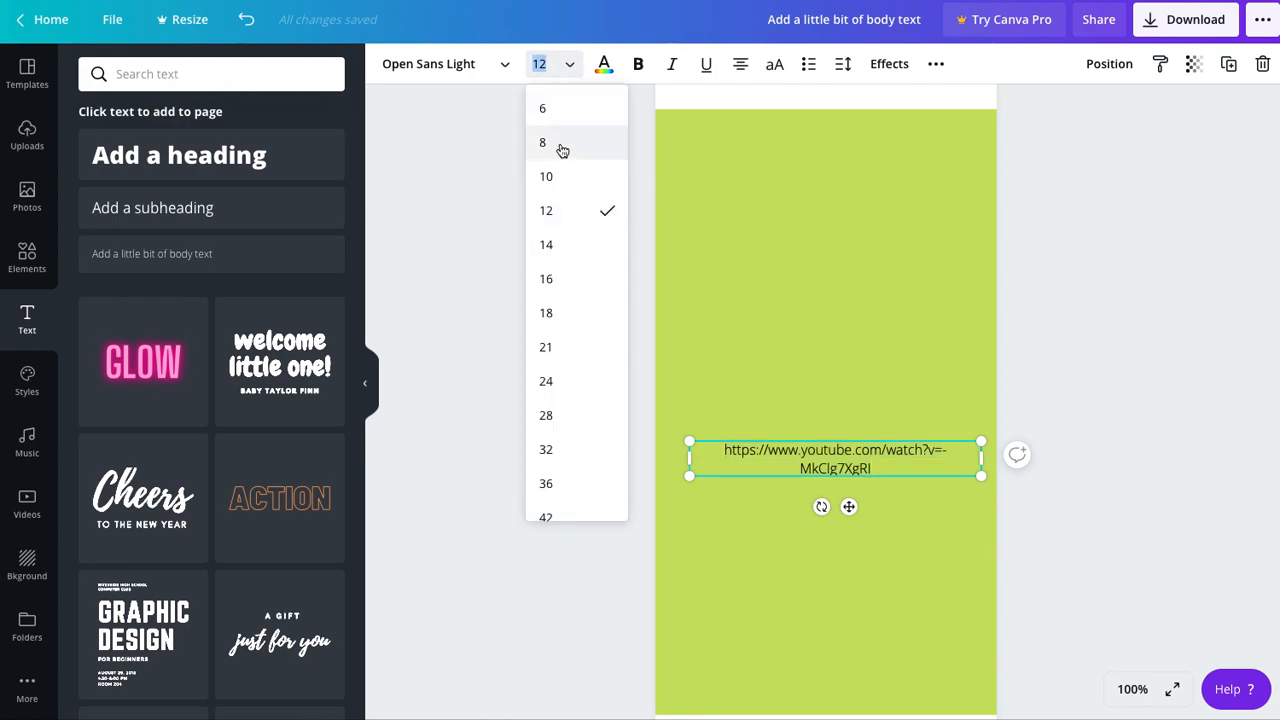
click(561, 145)
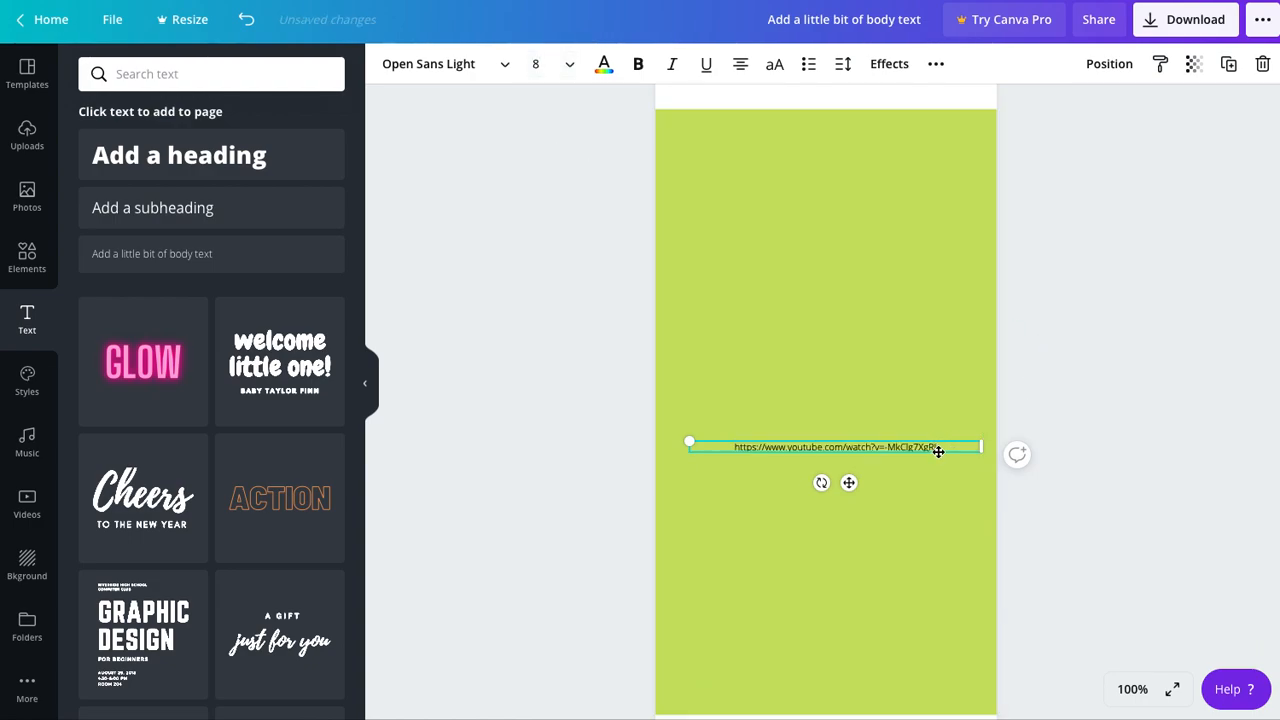
click(569, 66)
click(578, 178)
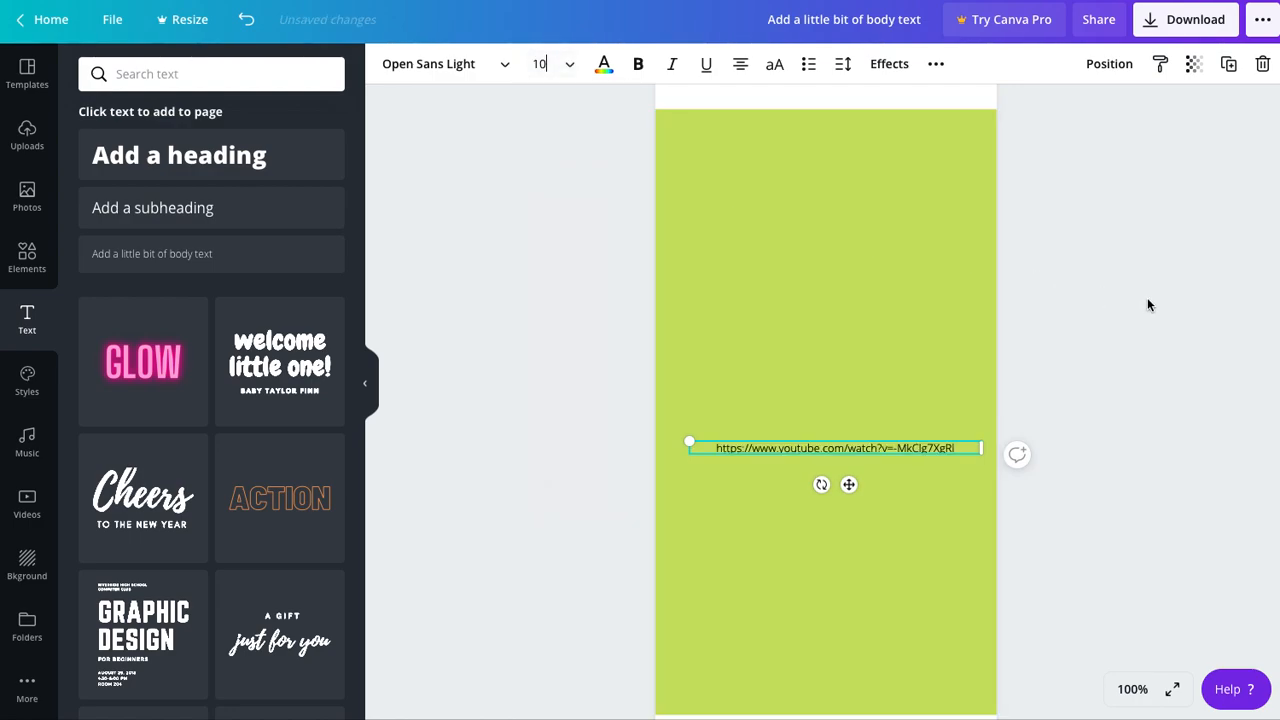
Move the YouTube link up into the upper part of the tallest green block.
click(973, 415)
drag(880, 448, 864, 233)
click(1068, 228)
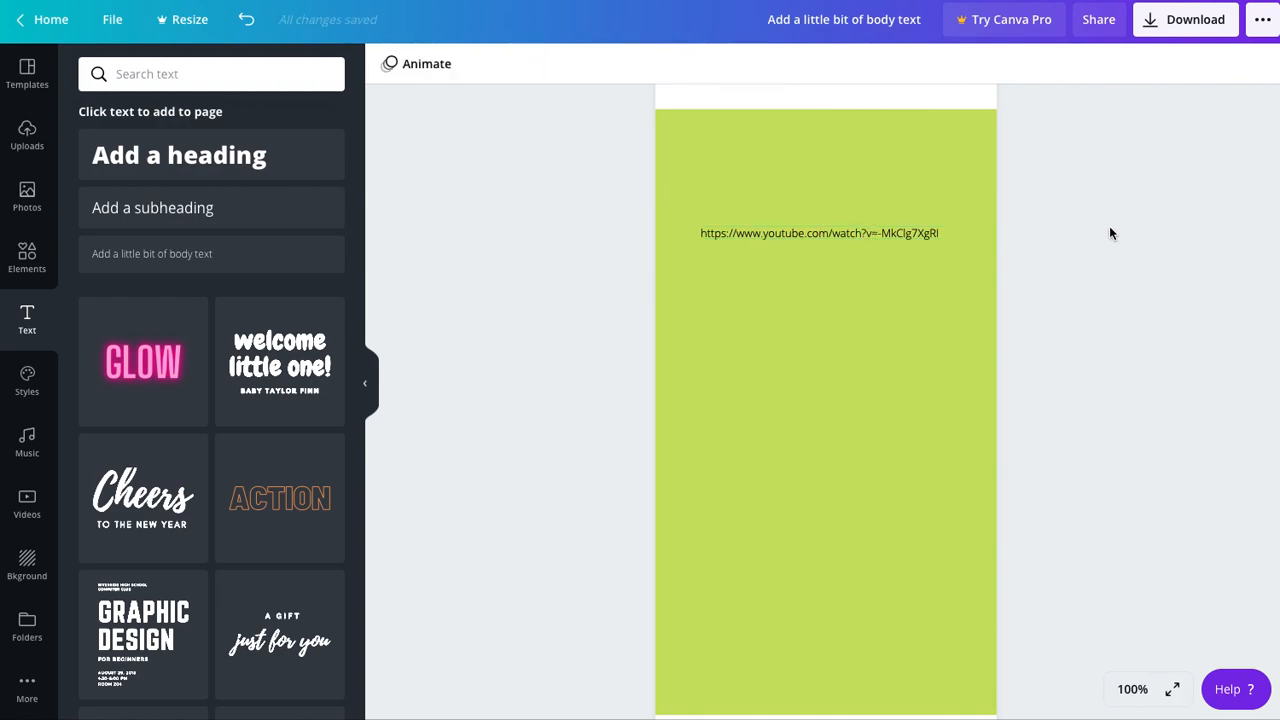
scroll(1109, 230, up, 3)
scroll(1109, 233, up, 2)
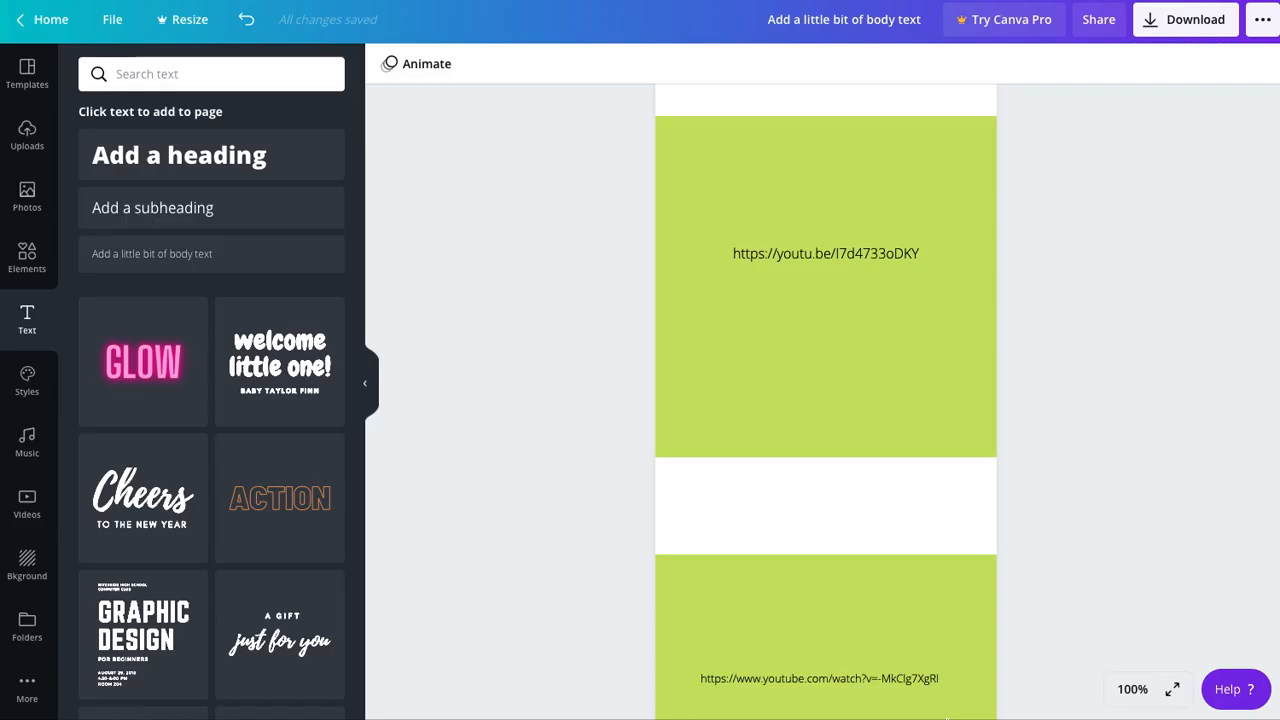
double_click(829, 254)
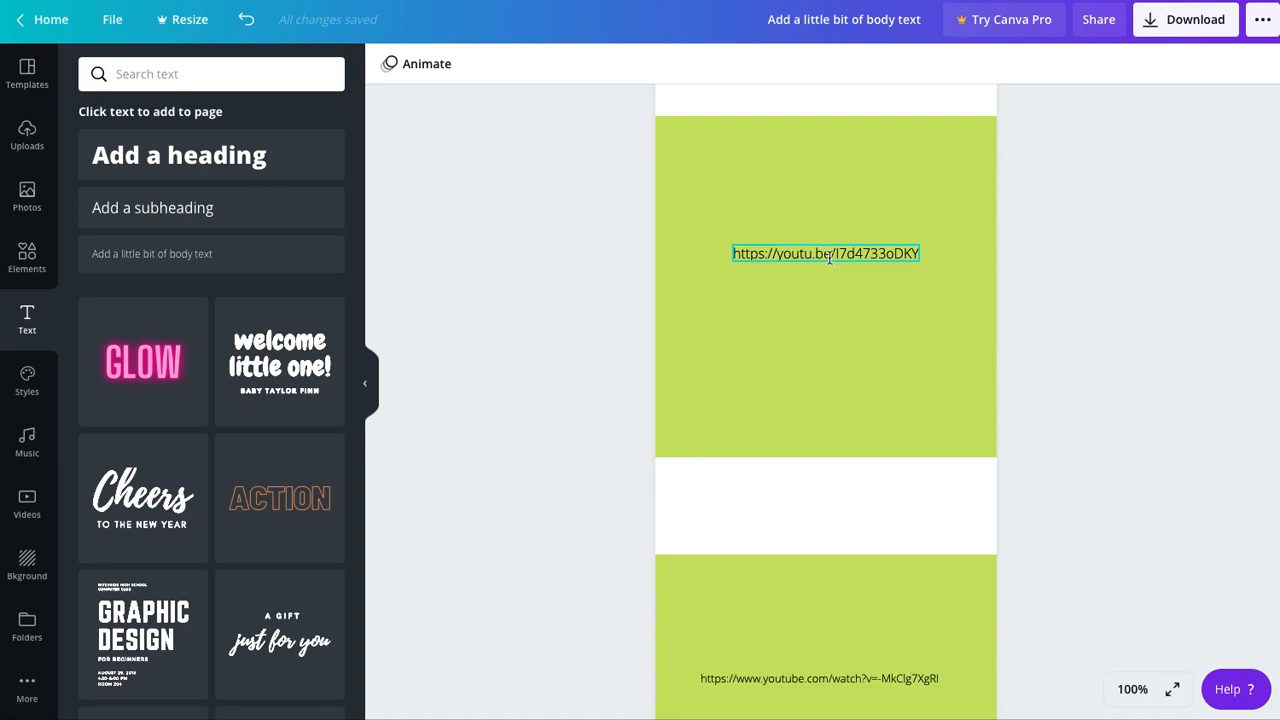
text(https://www.youtube.com/watch?v=I7d4733oDKY)
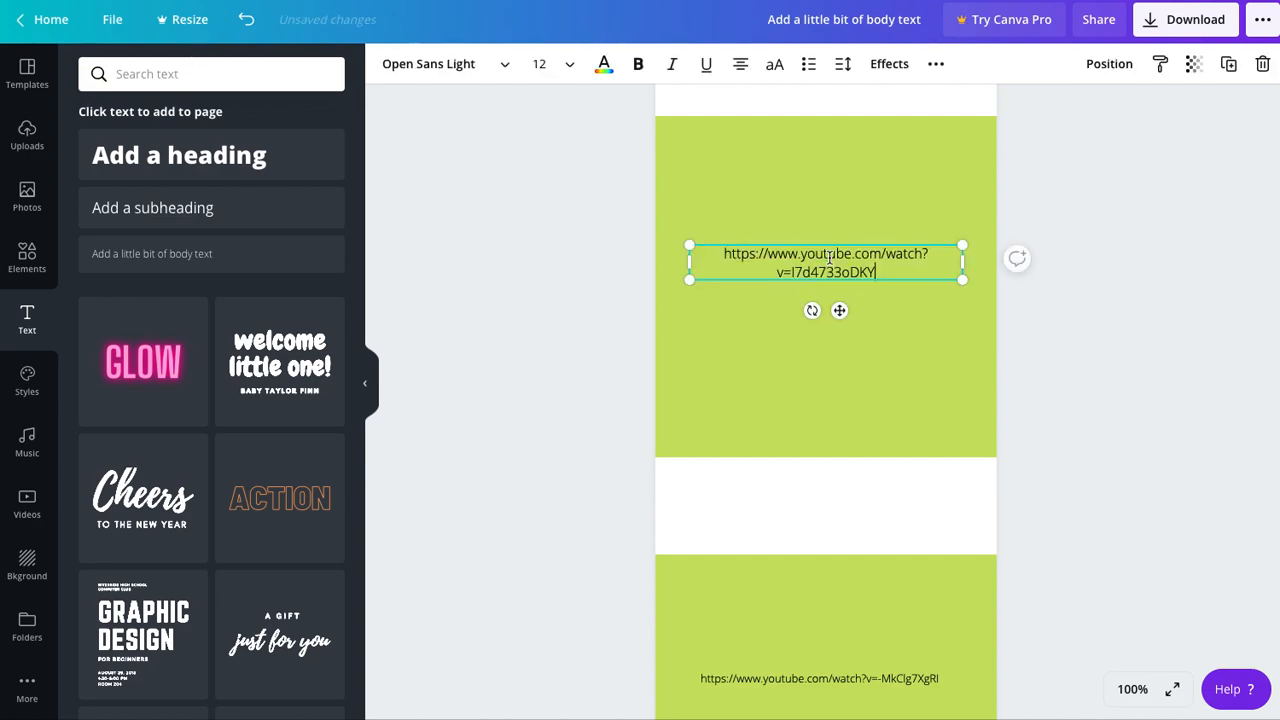
key(ctrl+a)
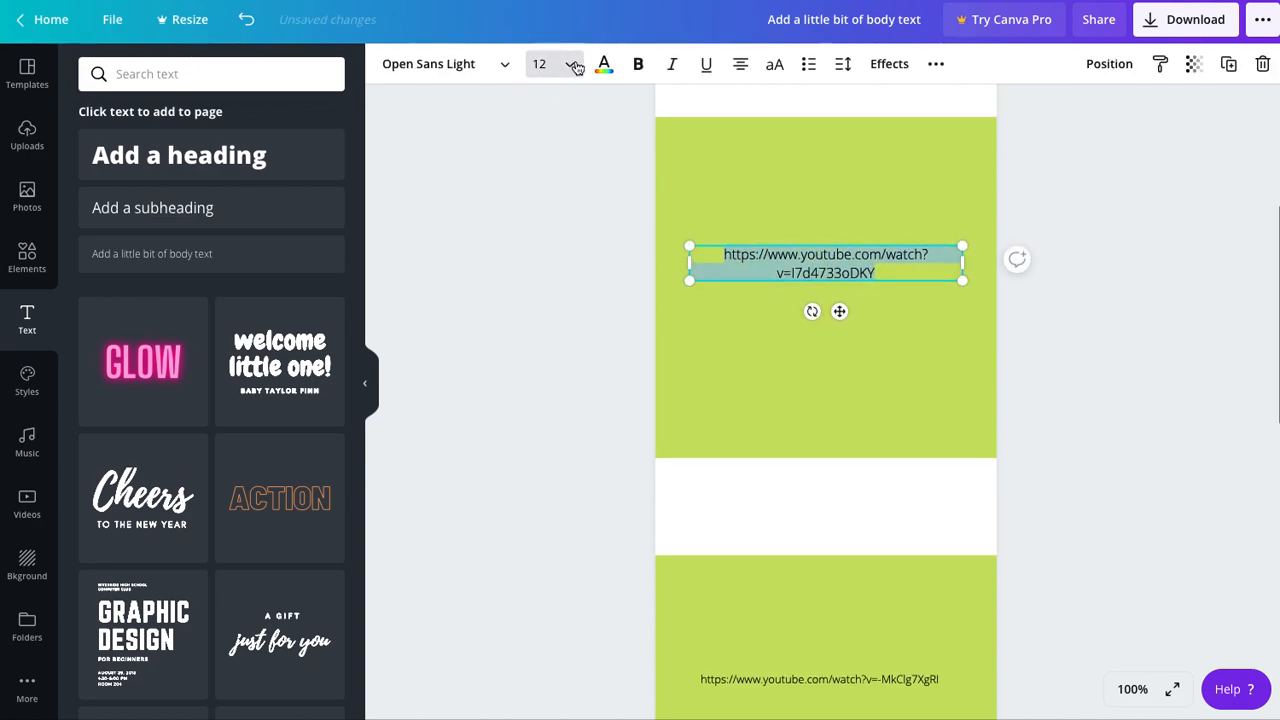
click(573, 65)
click(567, 176)
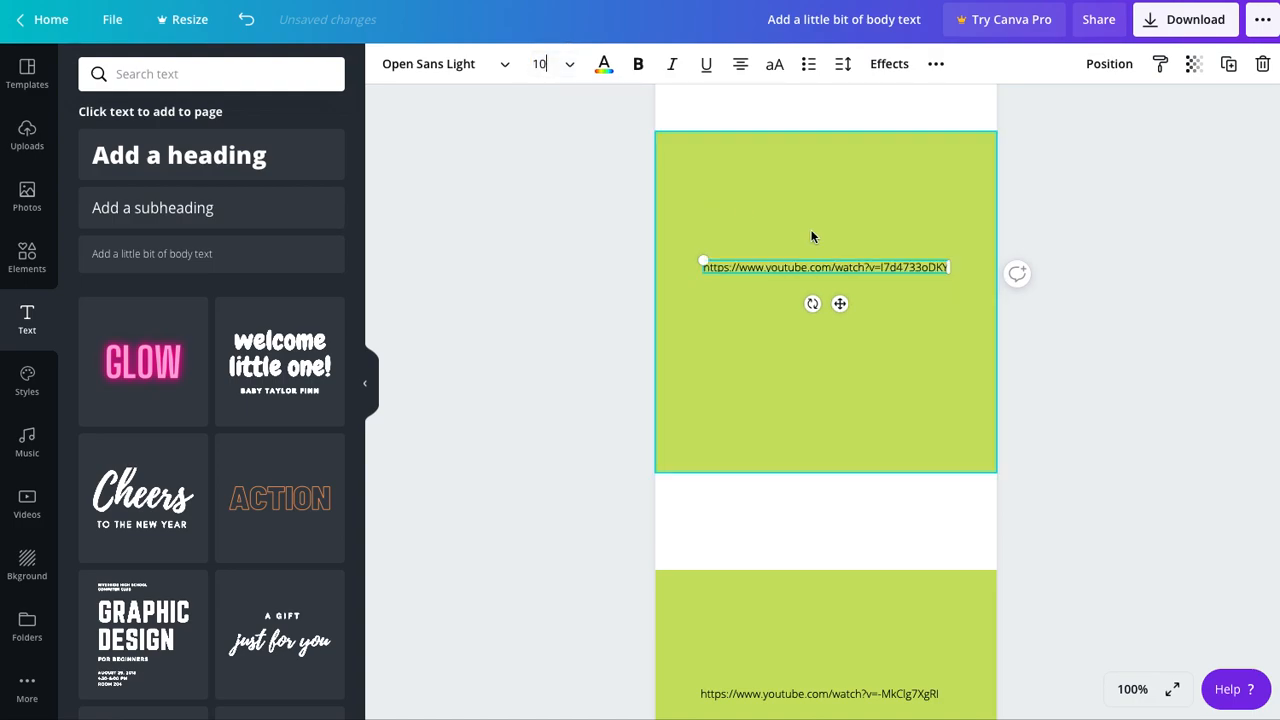
click(1100, 268)
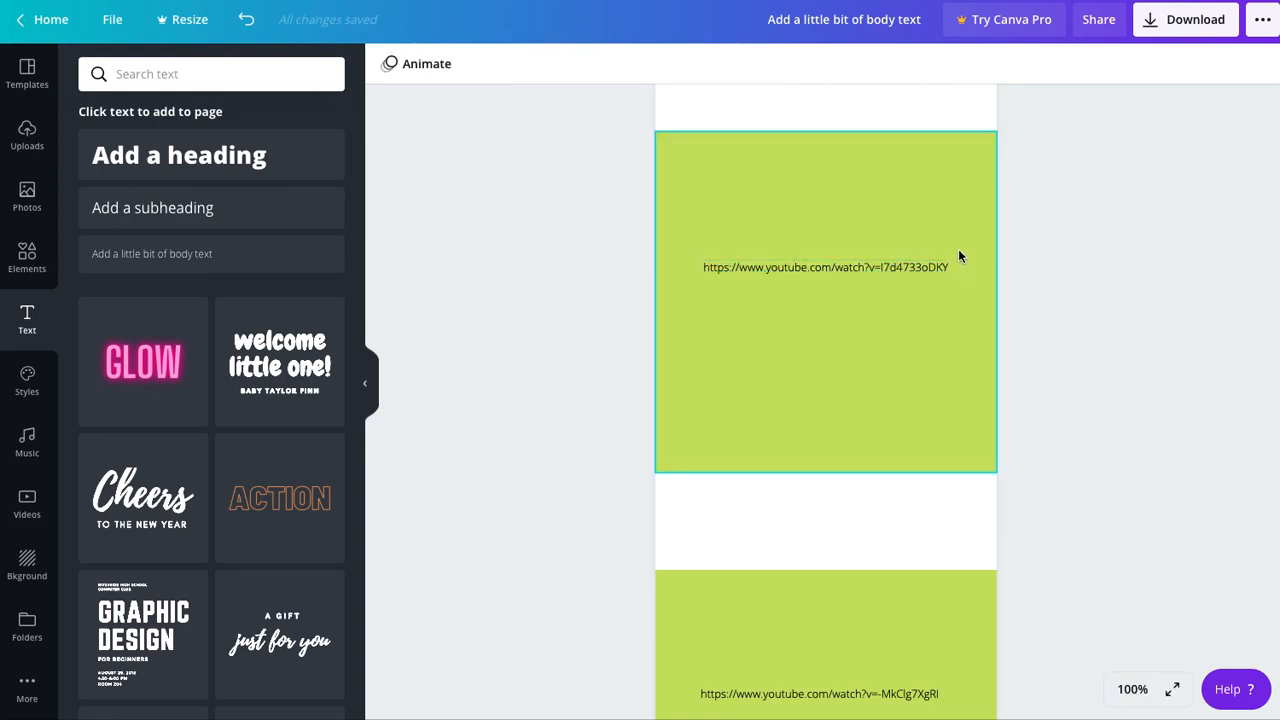
Review the full YouTube links in all three green placeholder blocks of the design.
scroll(945, 222, up, 1)
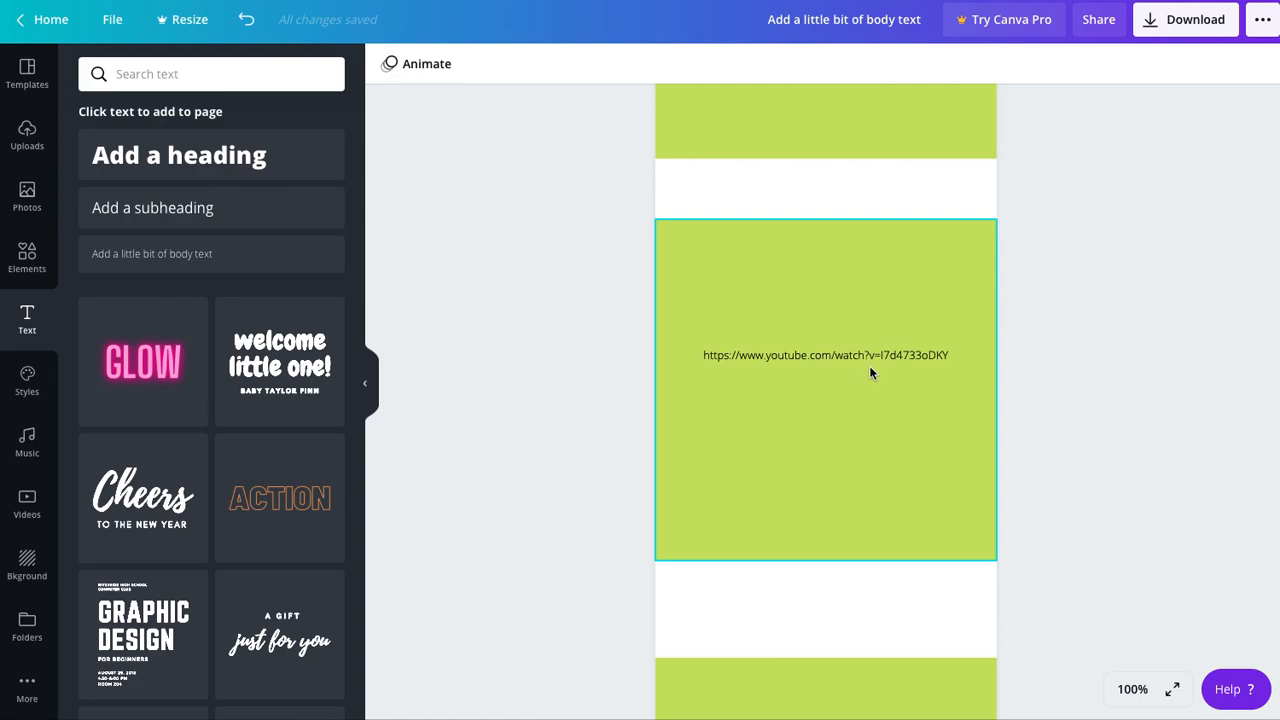
scroll(871, 365, up, 3)
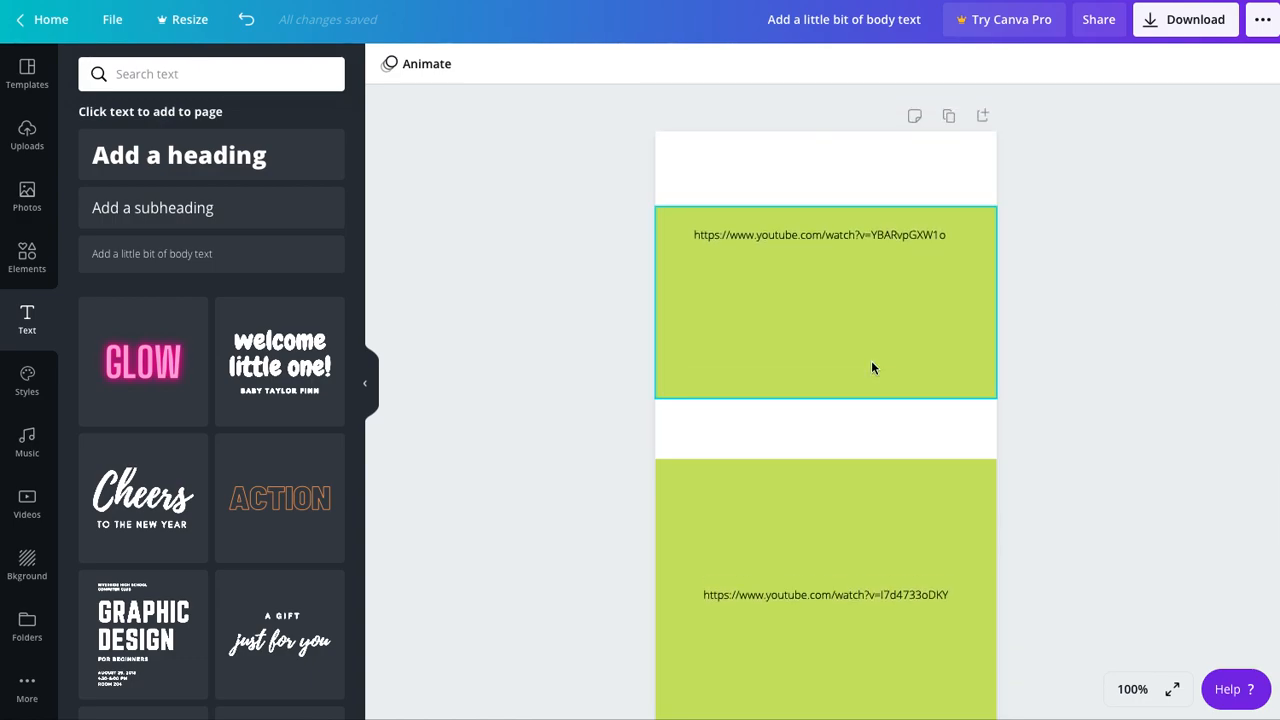
scroll(867, 380, down, 6)
scroll(867, 384, up, 6)
scroll(872, 430, down, 2)
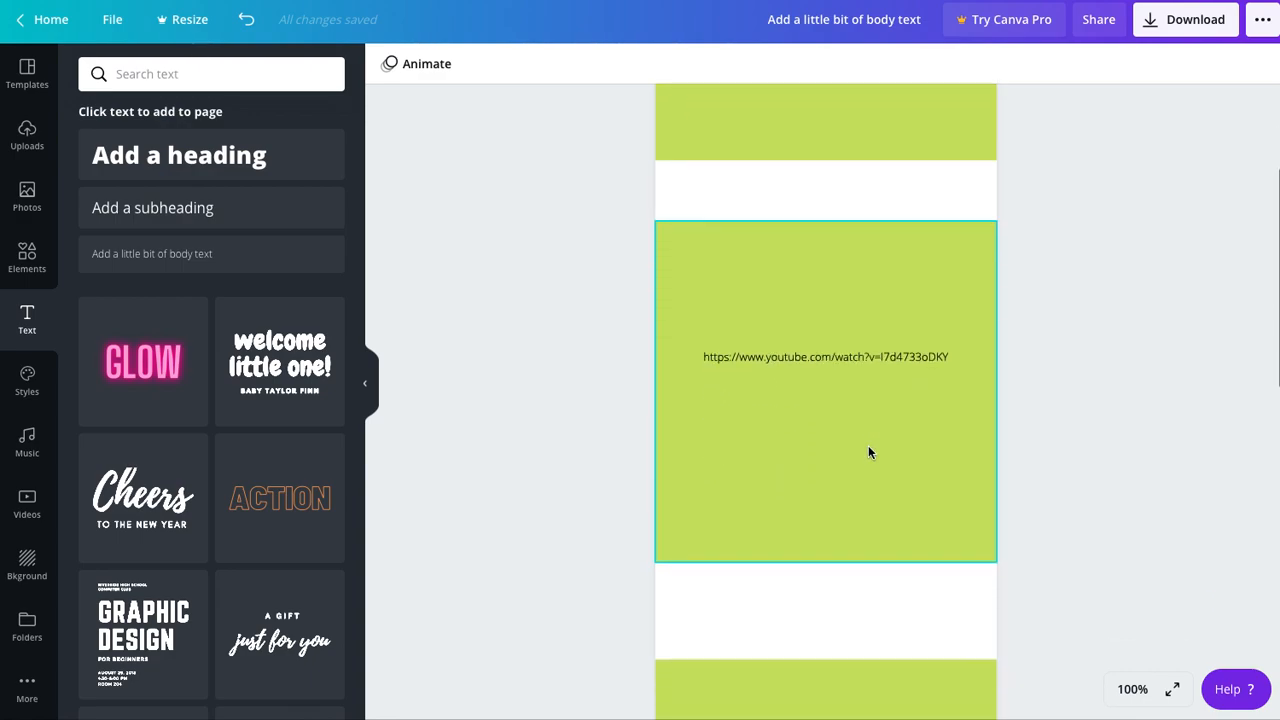
scroll(867, 288, down, 2)
scroll(867, 288, down, 2)
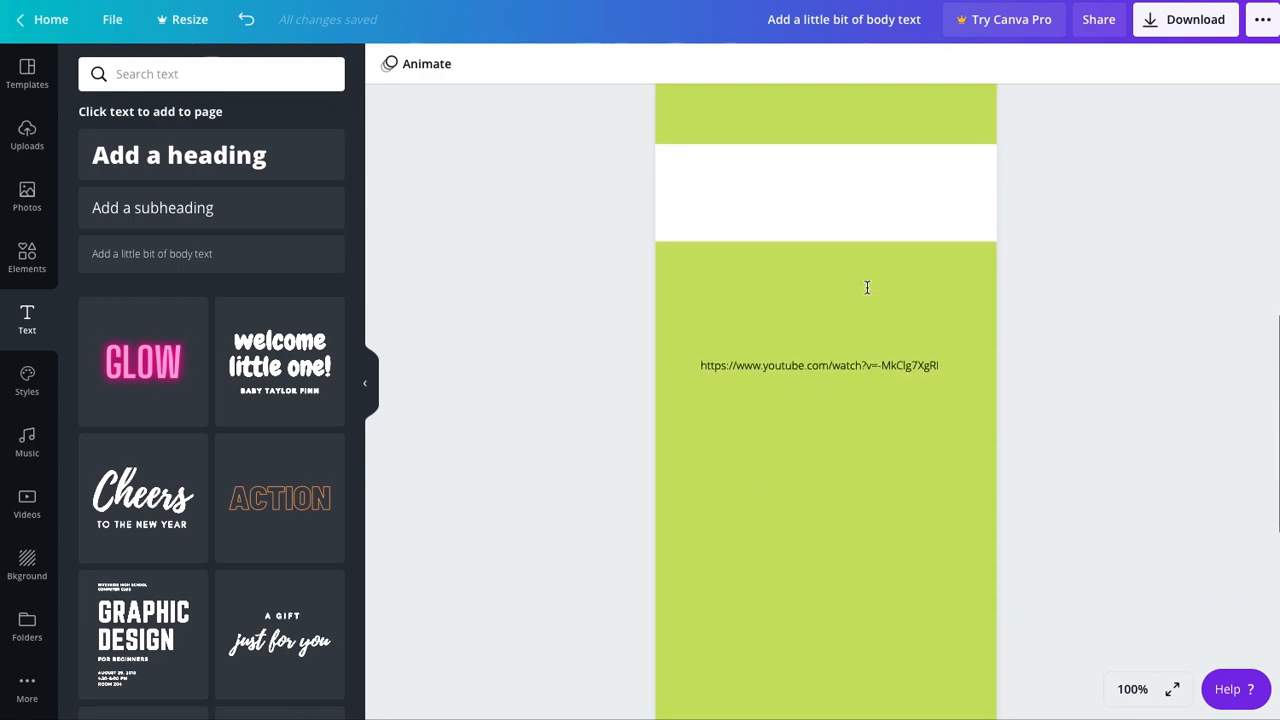
Download the revised design with the file type set to PDF Standard.
click(1172, 34)
click(1095, 150)
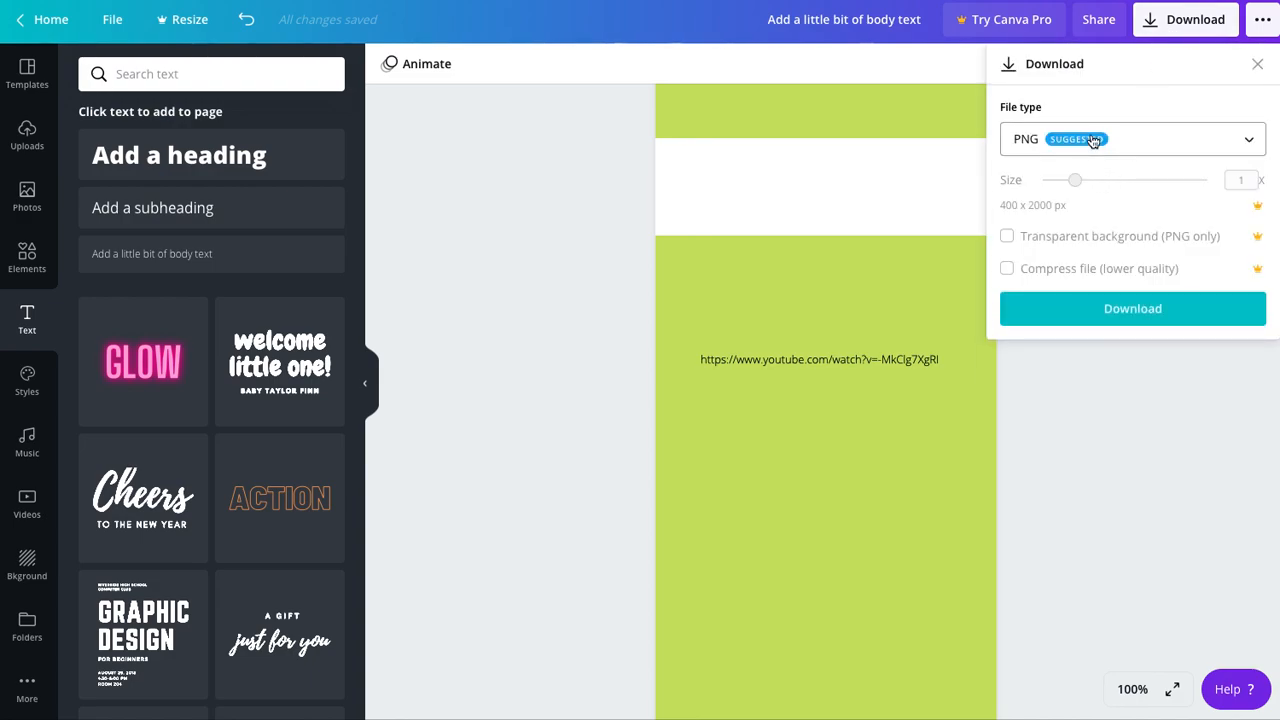
click(1081, 265)
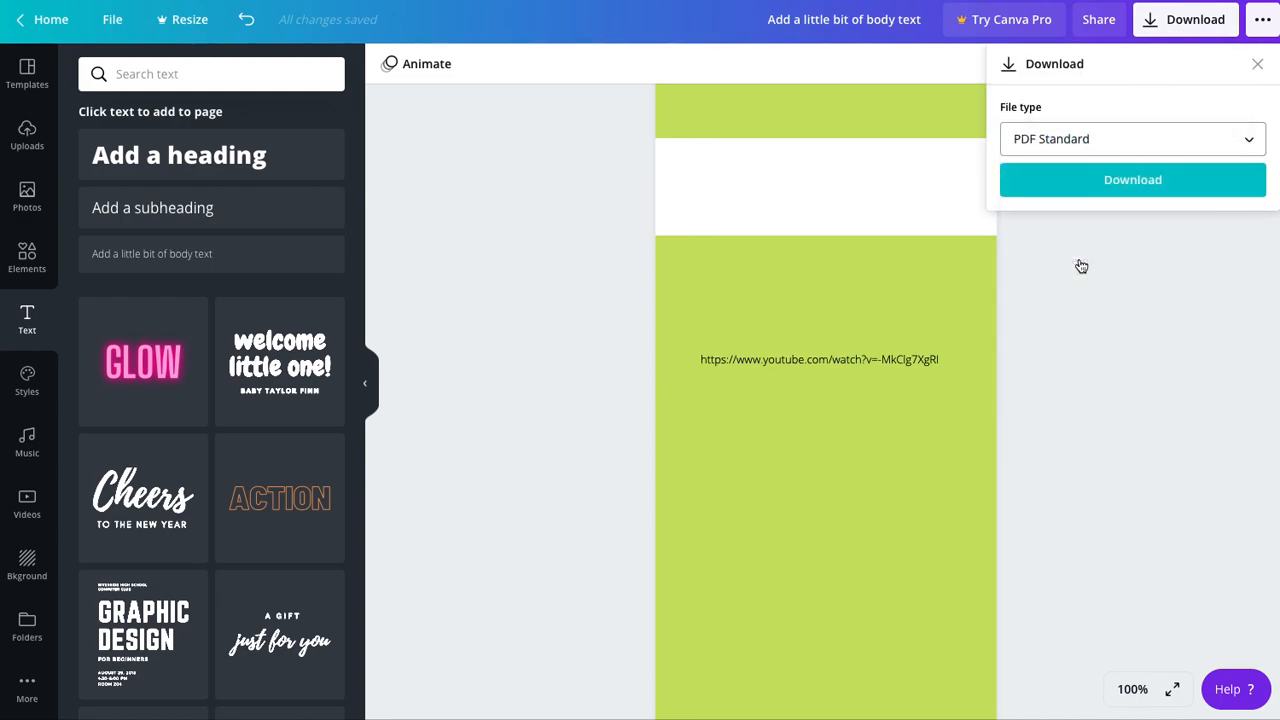
click(1120, 155)
click(1120, 148)
click(1201, 190)
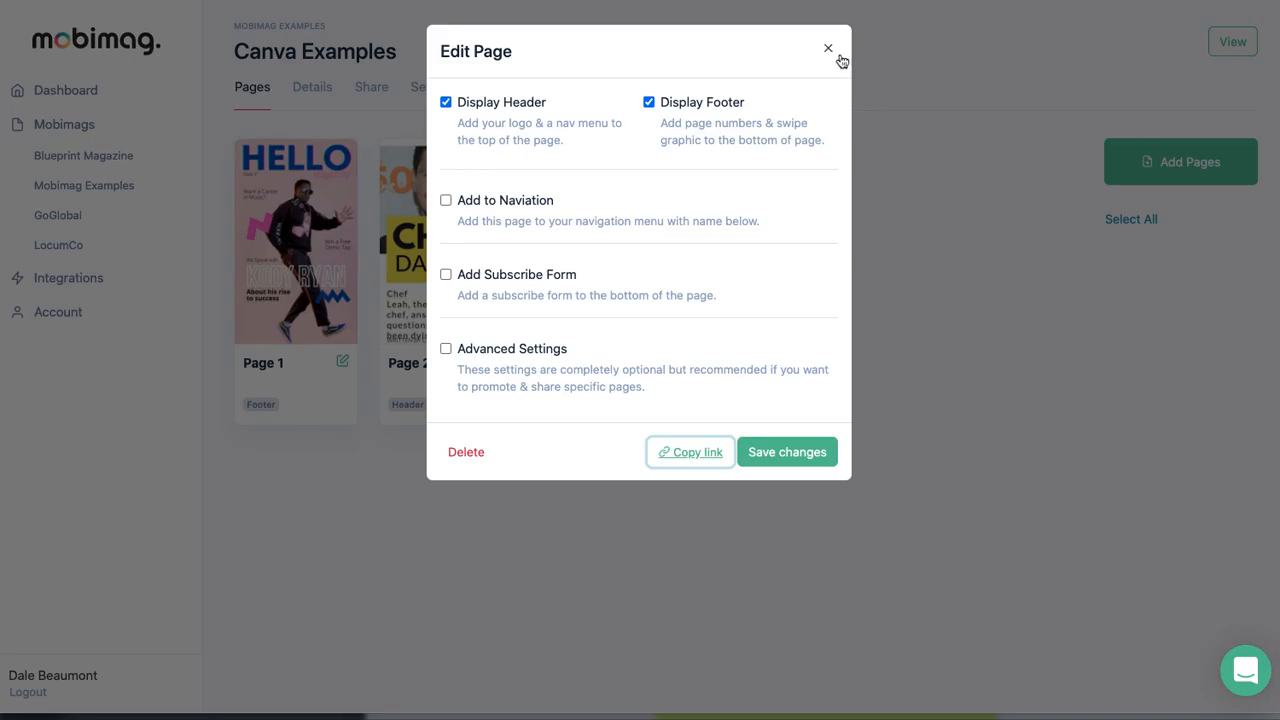
In Mobimag's Canva Examples, add a page by uploading Add a little bit of body text-6.pdf.
click(830, 49)
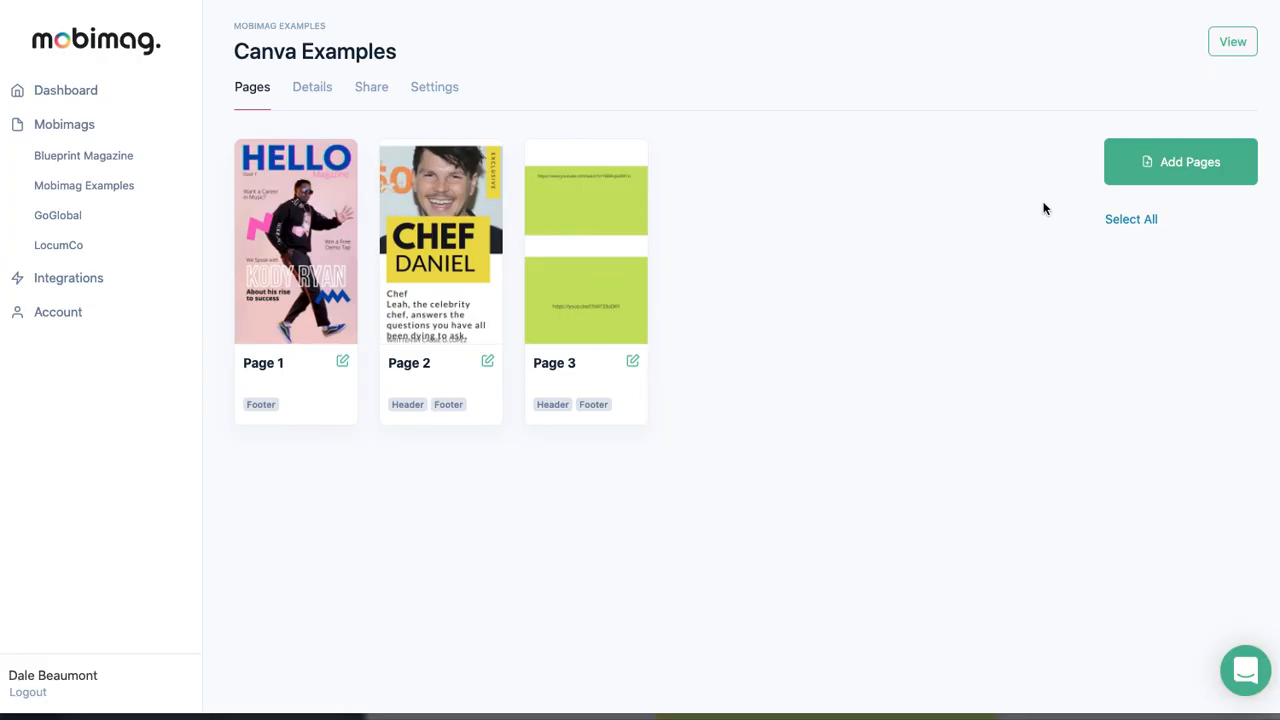
click(1152, 163)
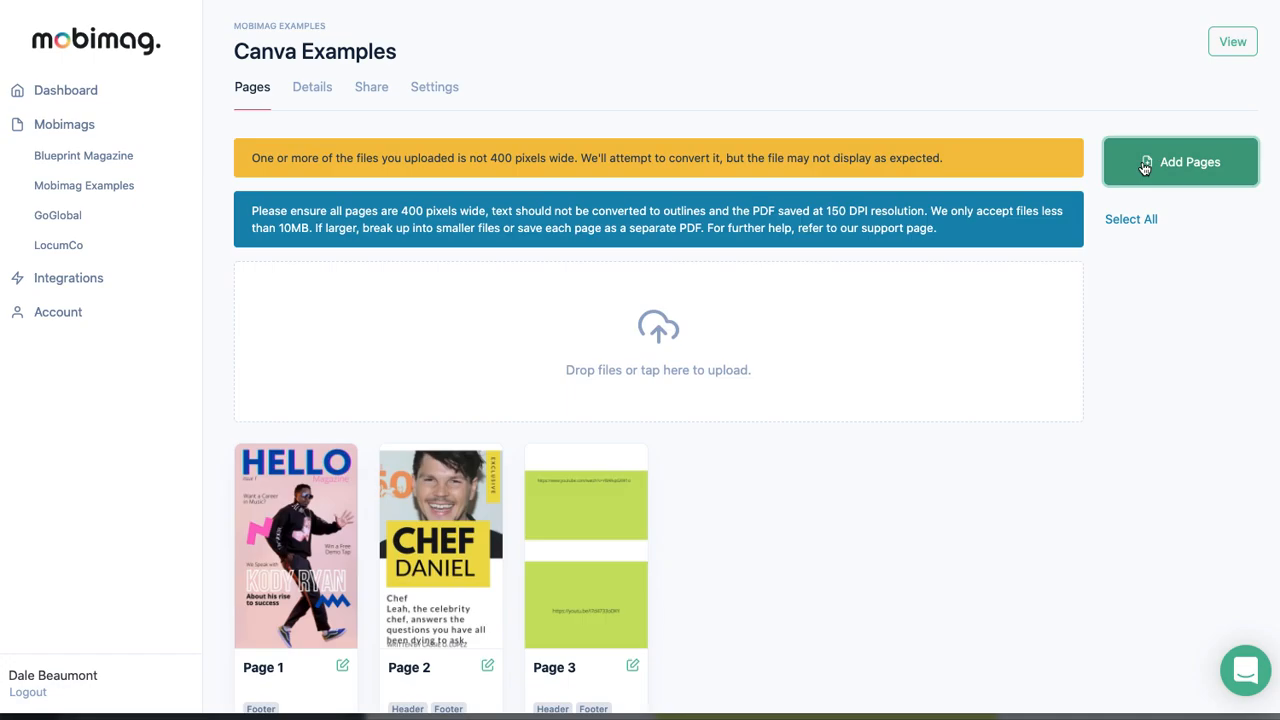
click(666, 328)
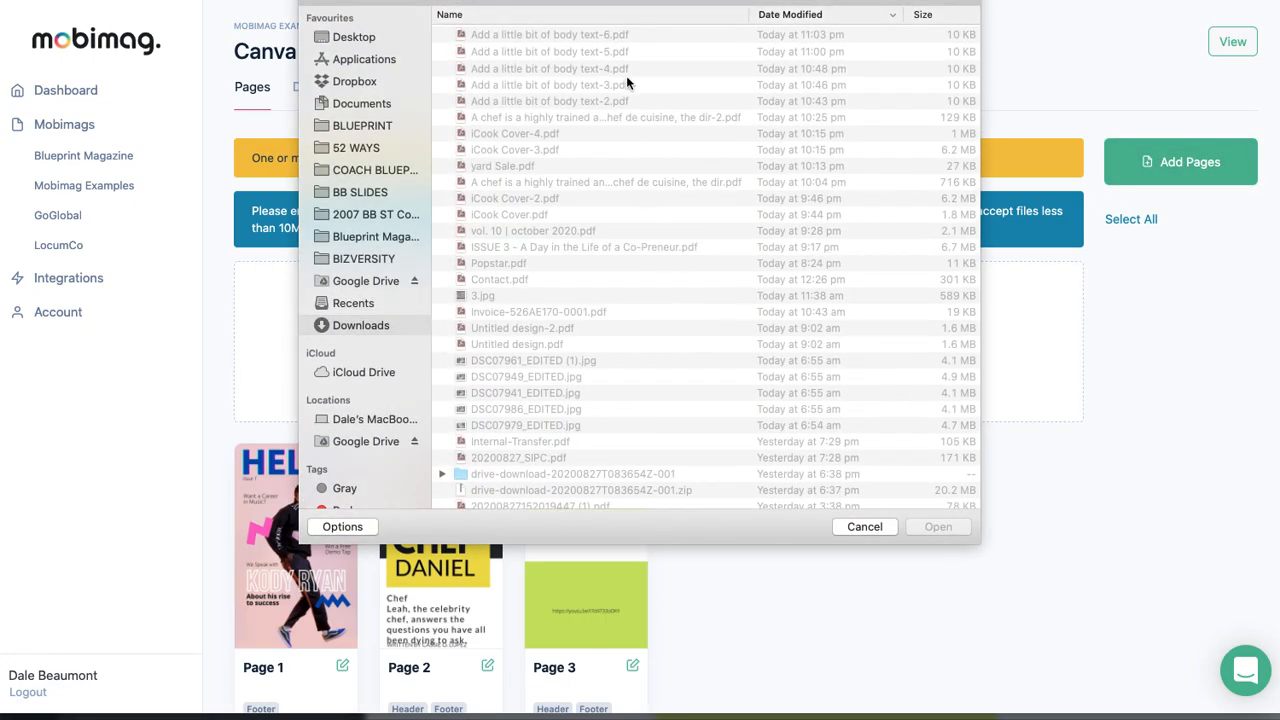
double_click(575, 35)
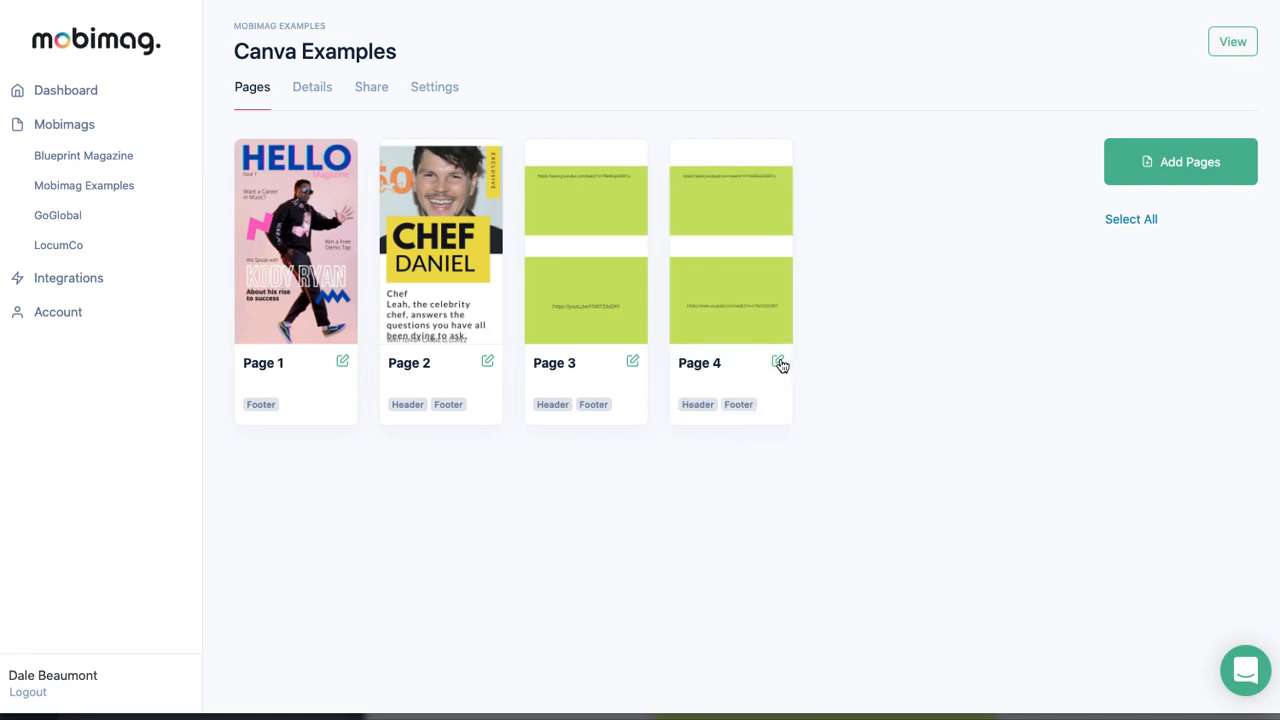
click(780, 363)
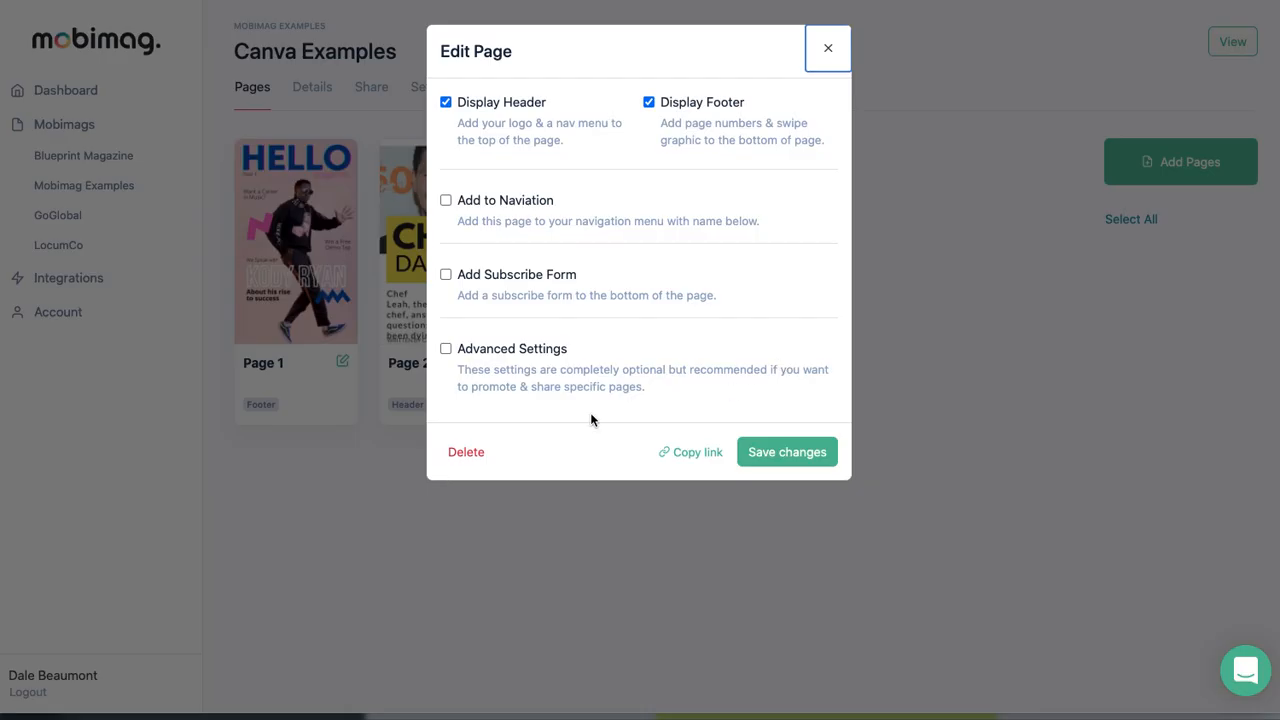
click(680, 452)
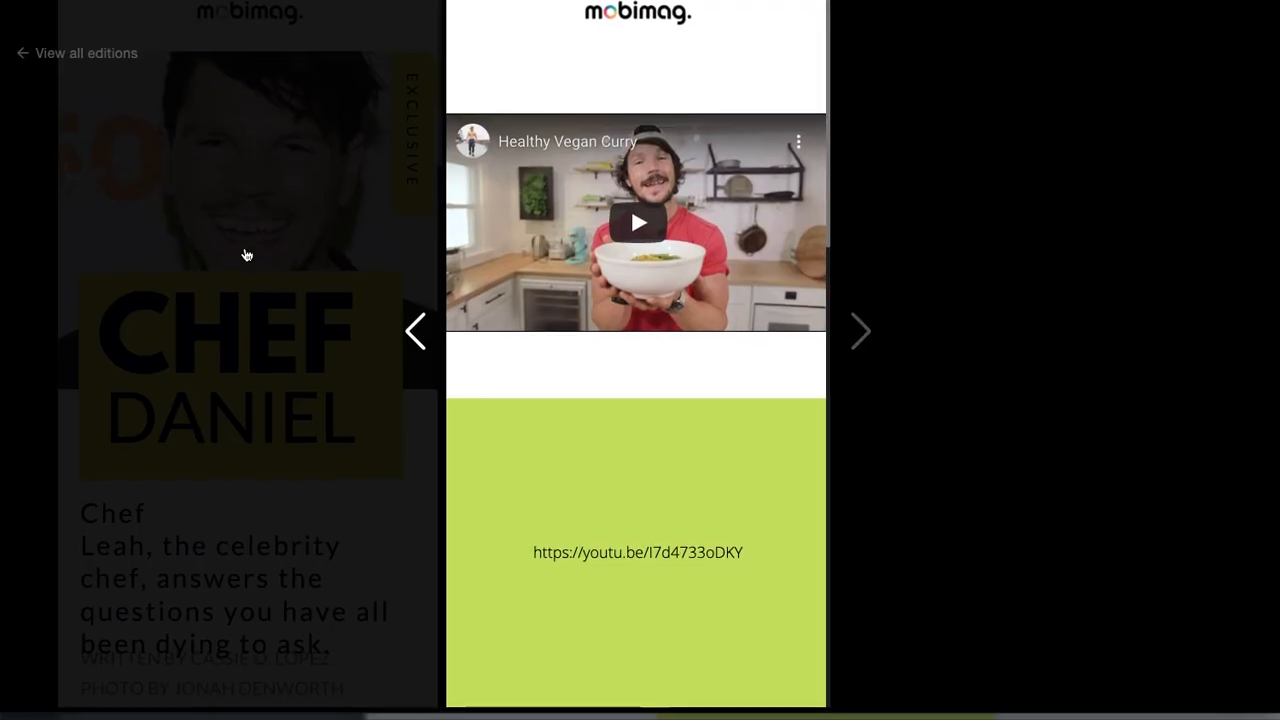
text(https://mobimag.co/eg/canva-testing/4)
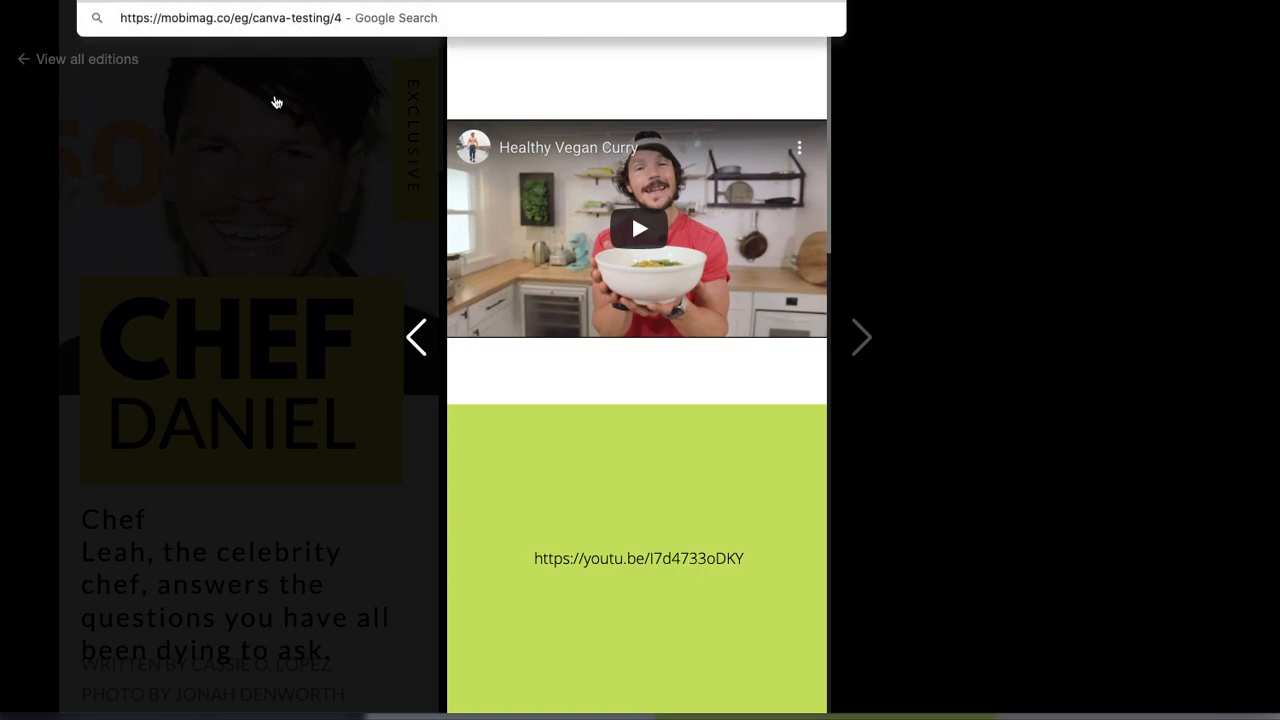
key(Return)
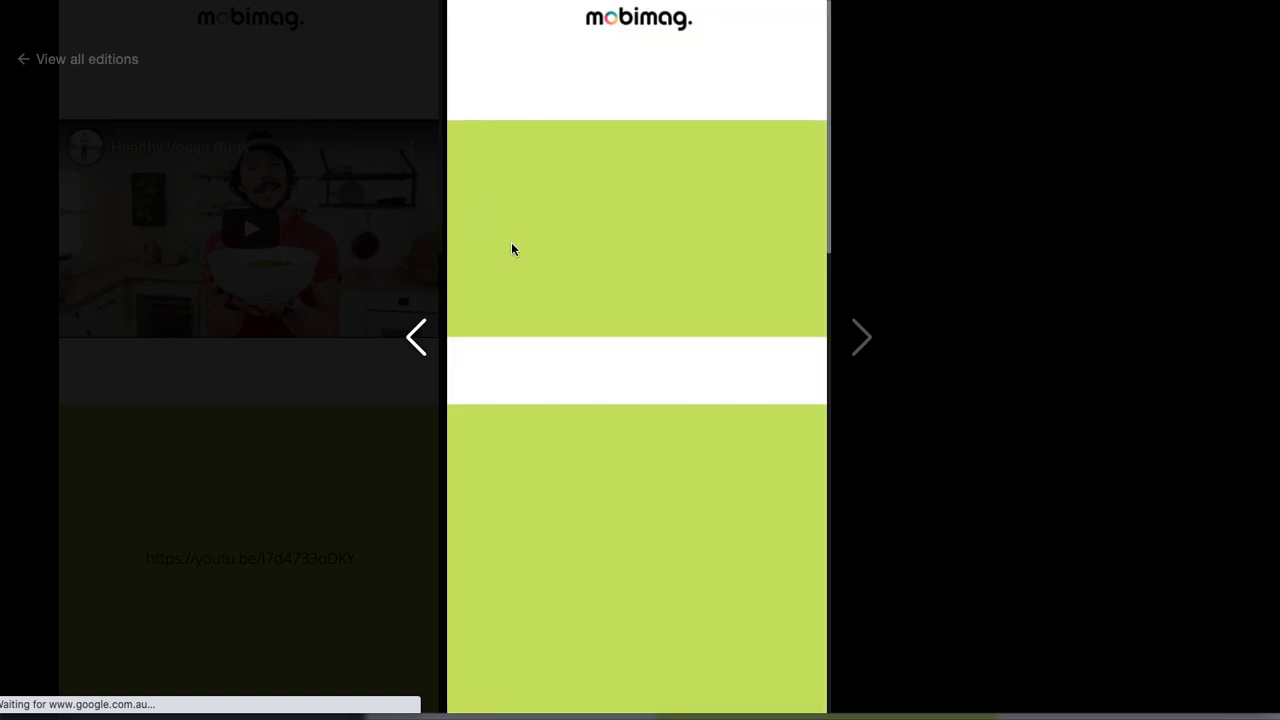
scroll(590, 300, down, 3)
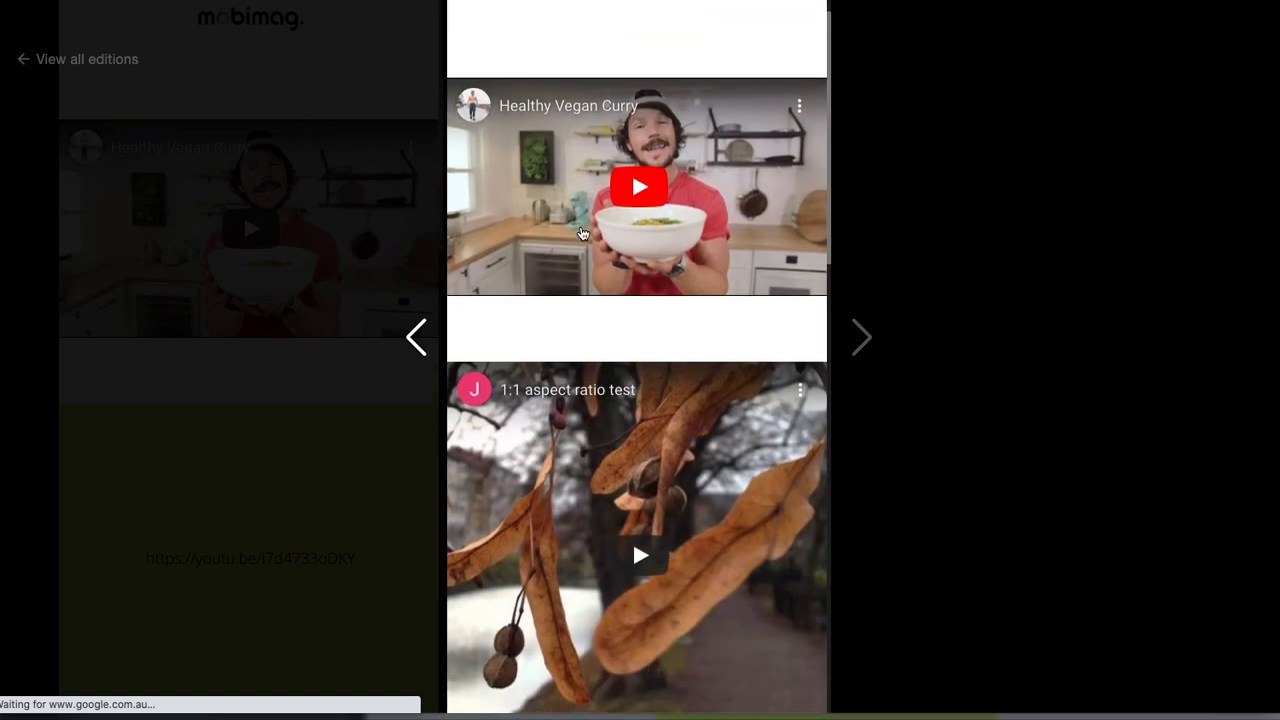
Look over the three embedded YouTube videos on the published Mobimag page.
scroll(600, 380, down, 15)
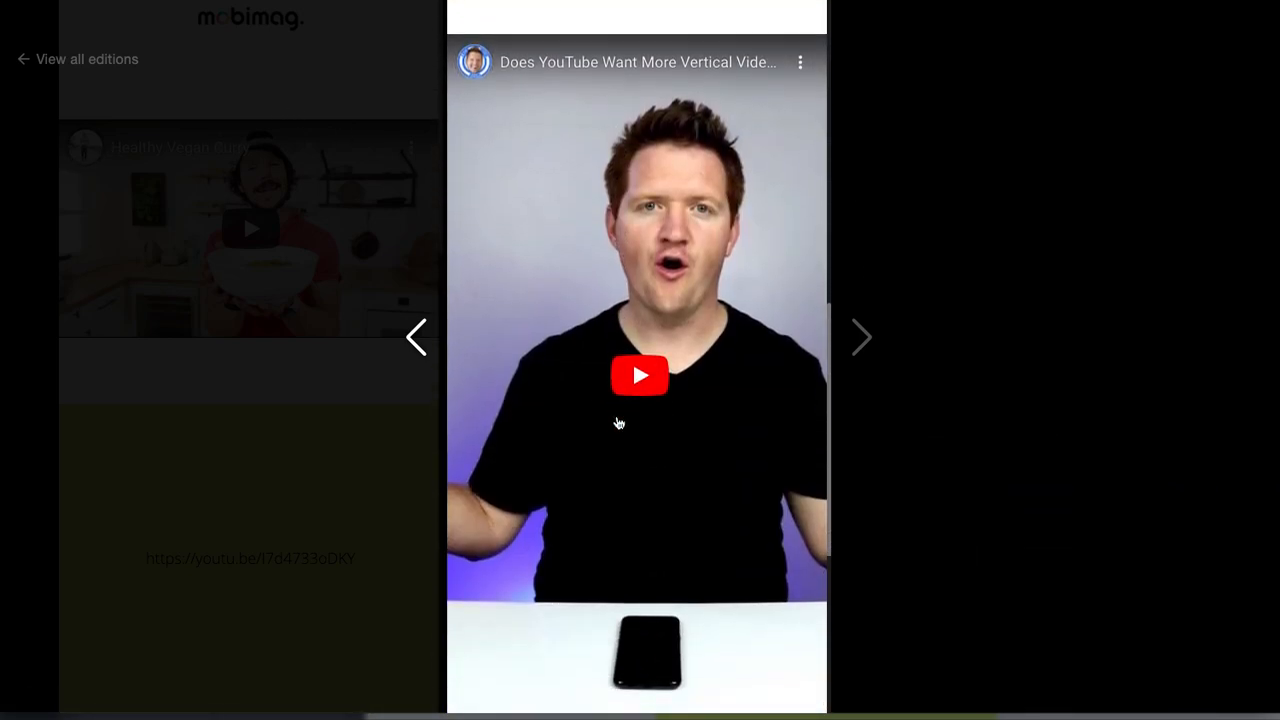
scroll(617, 418, down, 2)
scroll(617, 418, up, 8)
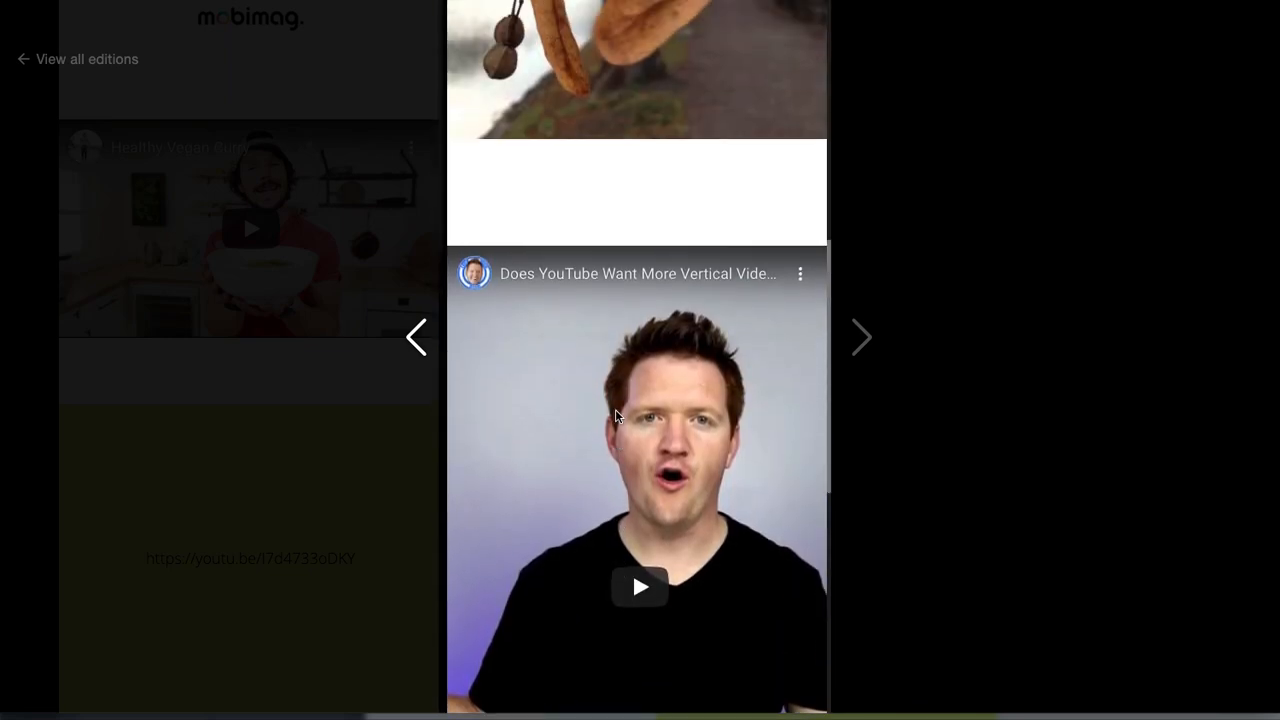
scroll(616, 412, up, 6)
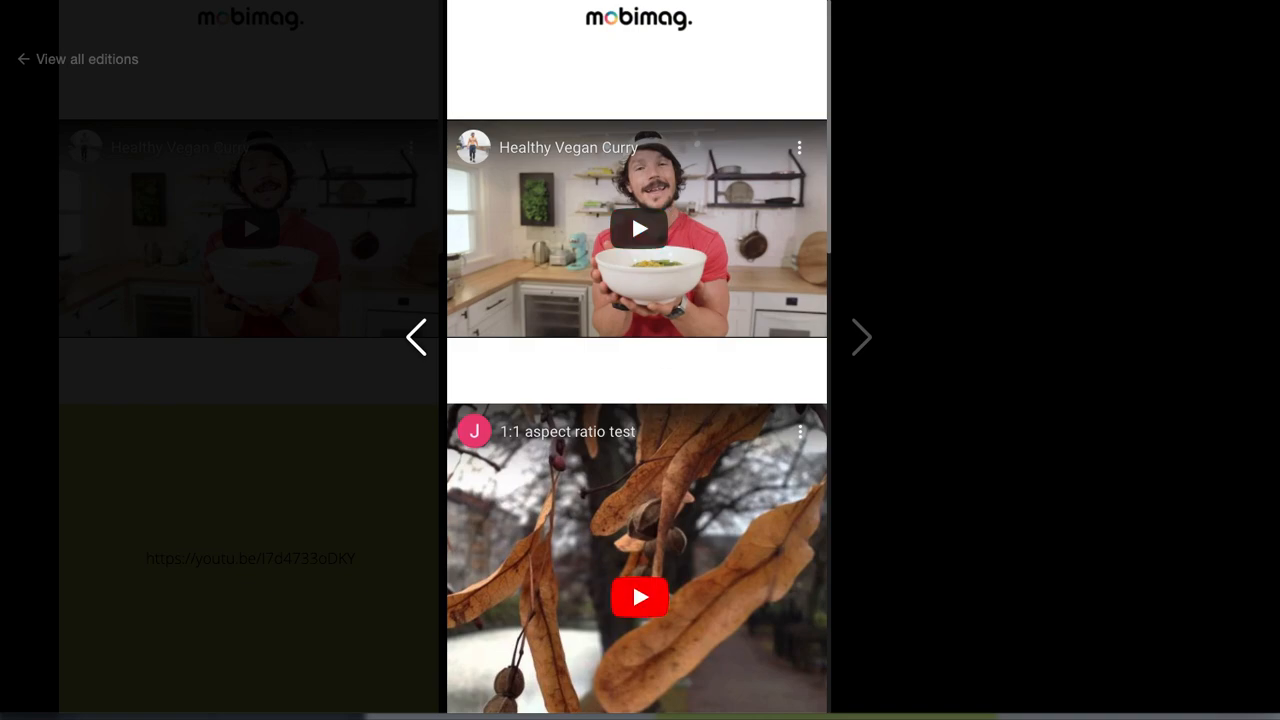
Bring the media size table up beside the published page, then play and pause the Healthy Vegan Curry video.
drag(648, 716, 1254, 171)
scroll(593, 447, down, 3)
scroll(593, 447, down, 3)
scroll(576, 417, up, 3)
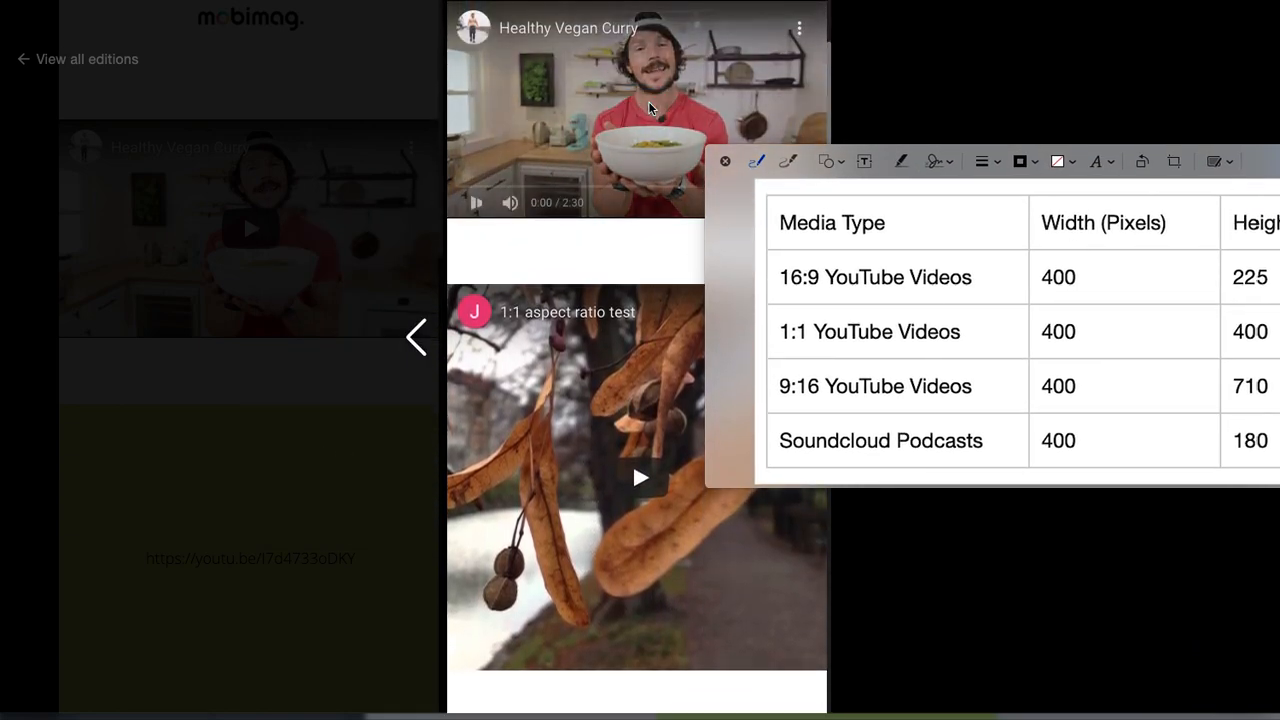
click(649, 108)
scroll(497, 217, up, 1)
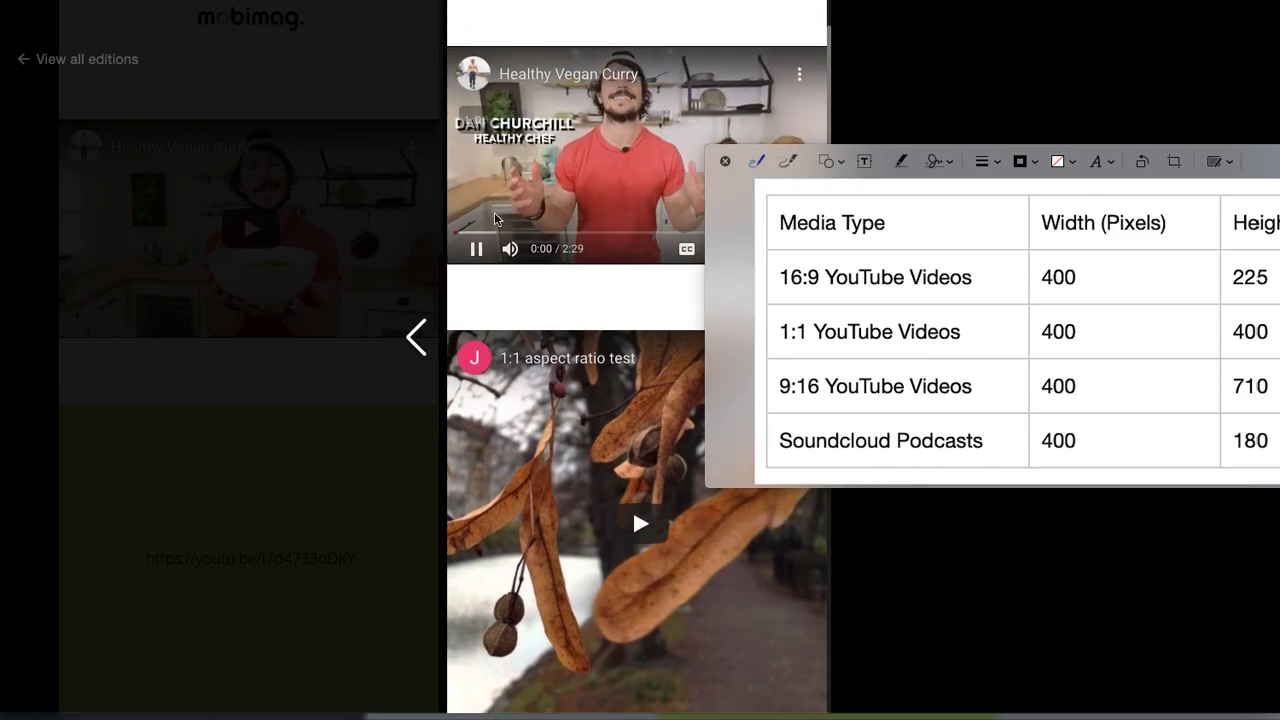
click(476, 249)
Compare the embedded 1:1 and vertical videos with the media size table, moving the table clear of the page.
scroll(593, 452, down, 3)
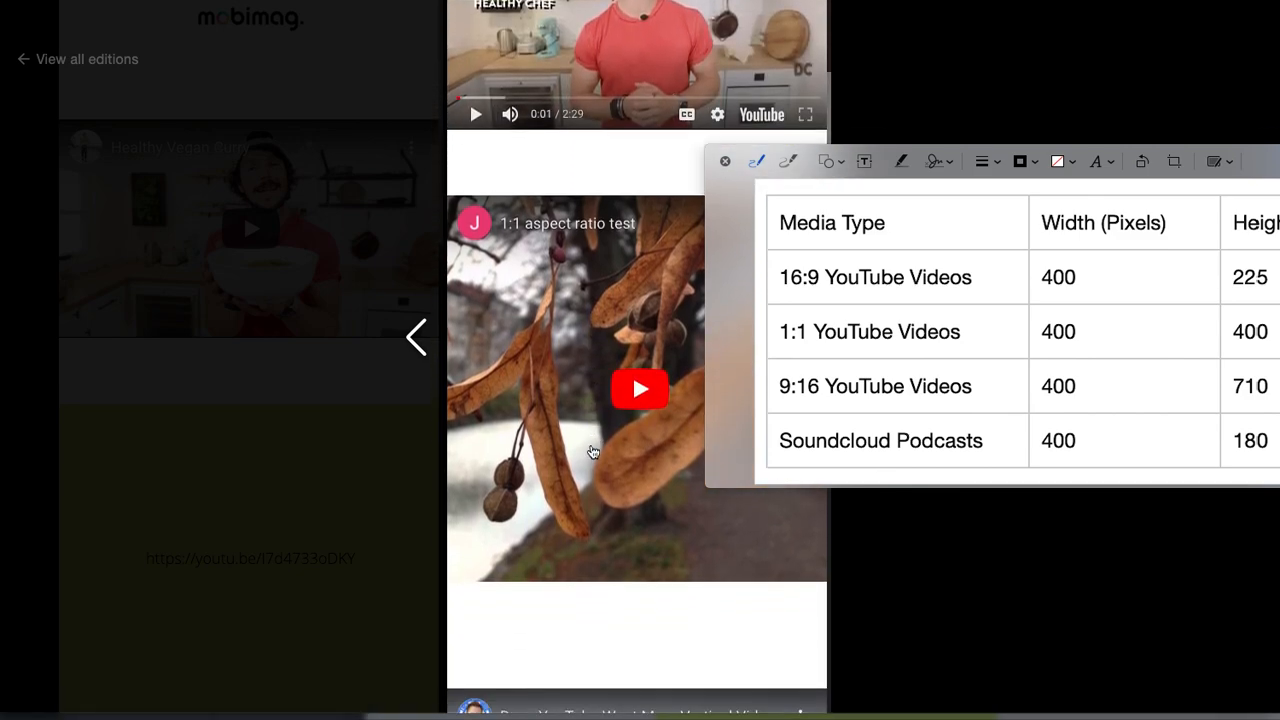
scroll(593, 452, down, 1)
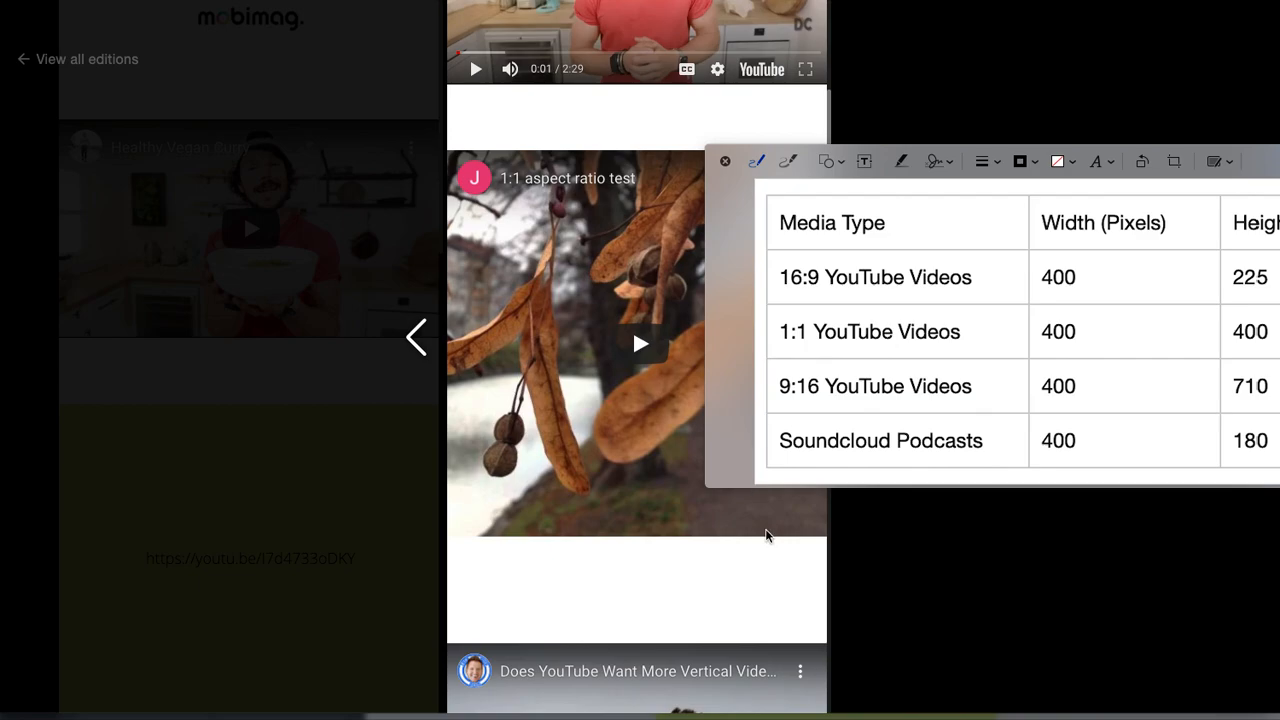
mouse_move(1265, 161)
mouse_down()
mouse_move(1200, 200)
mouse_move(703, 380)
mouse_move(786, 583)
mouse_move(785, 623)
mouse_move(801, 211)
mouse_move(1278, 160)
mouse_up()
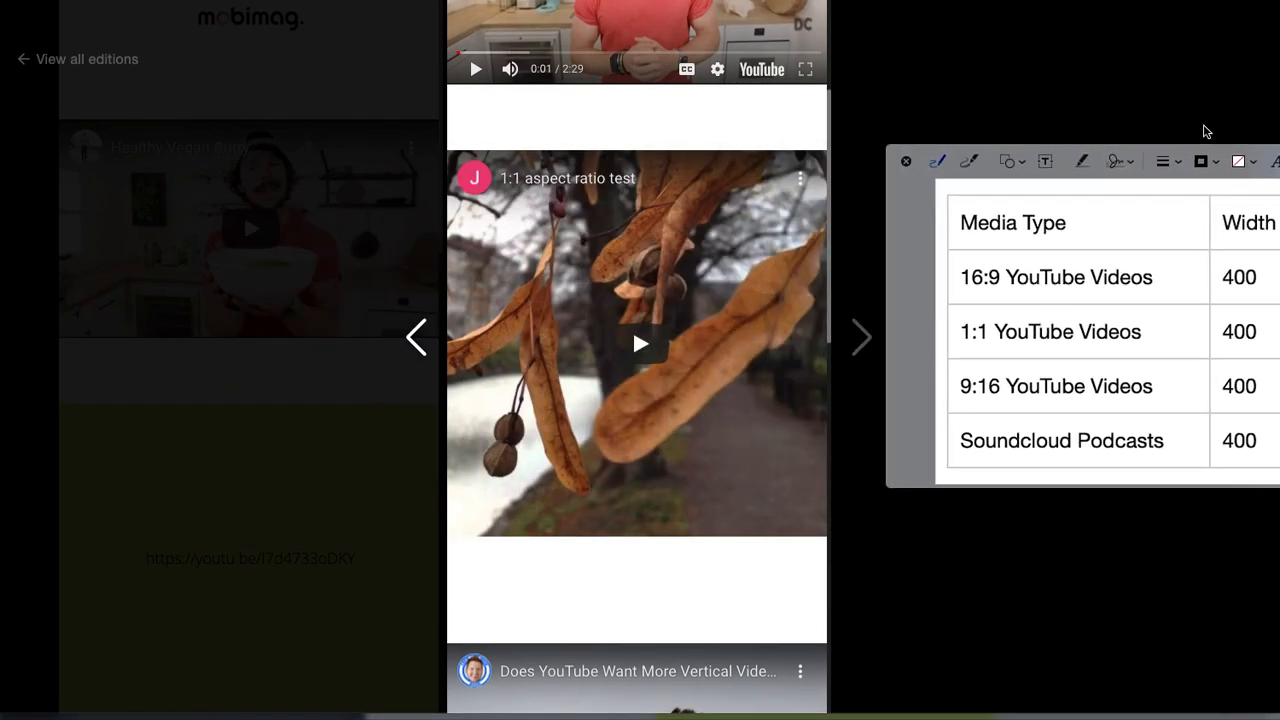
scroll(660, 222, down, 5)
scroll(660, 224, up, 1)
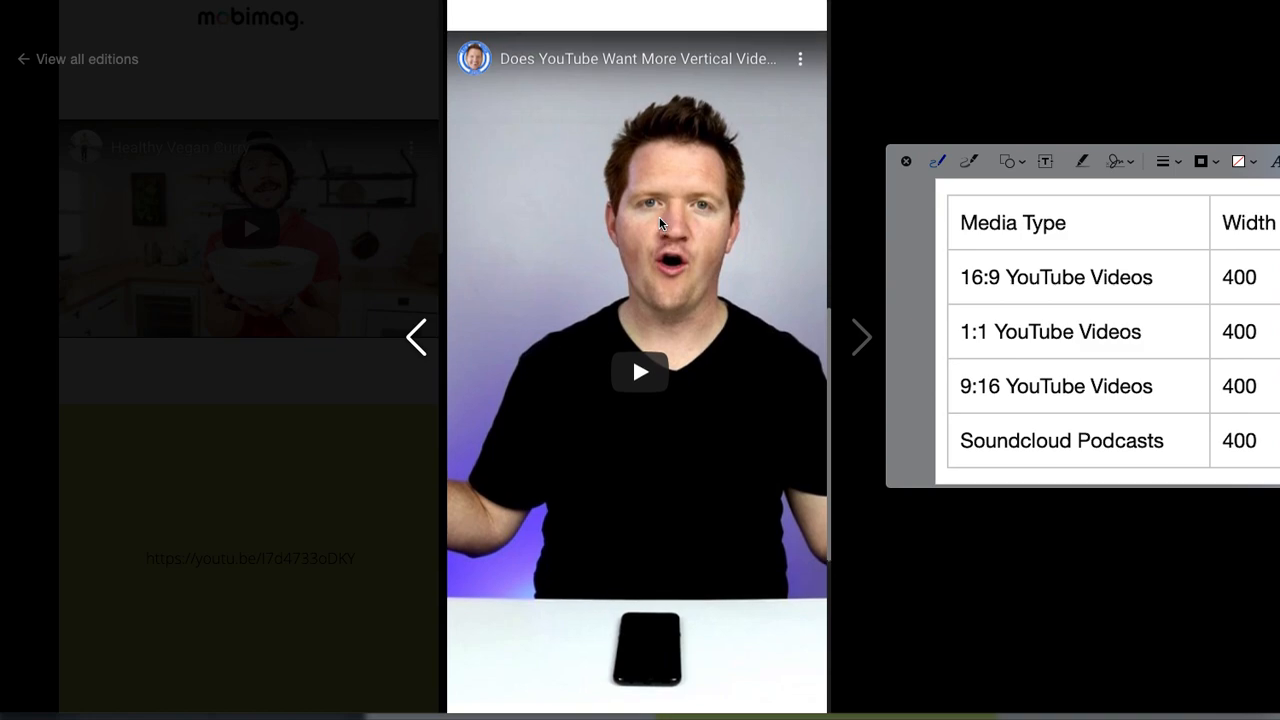
scroll(660, 224, down, 1)
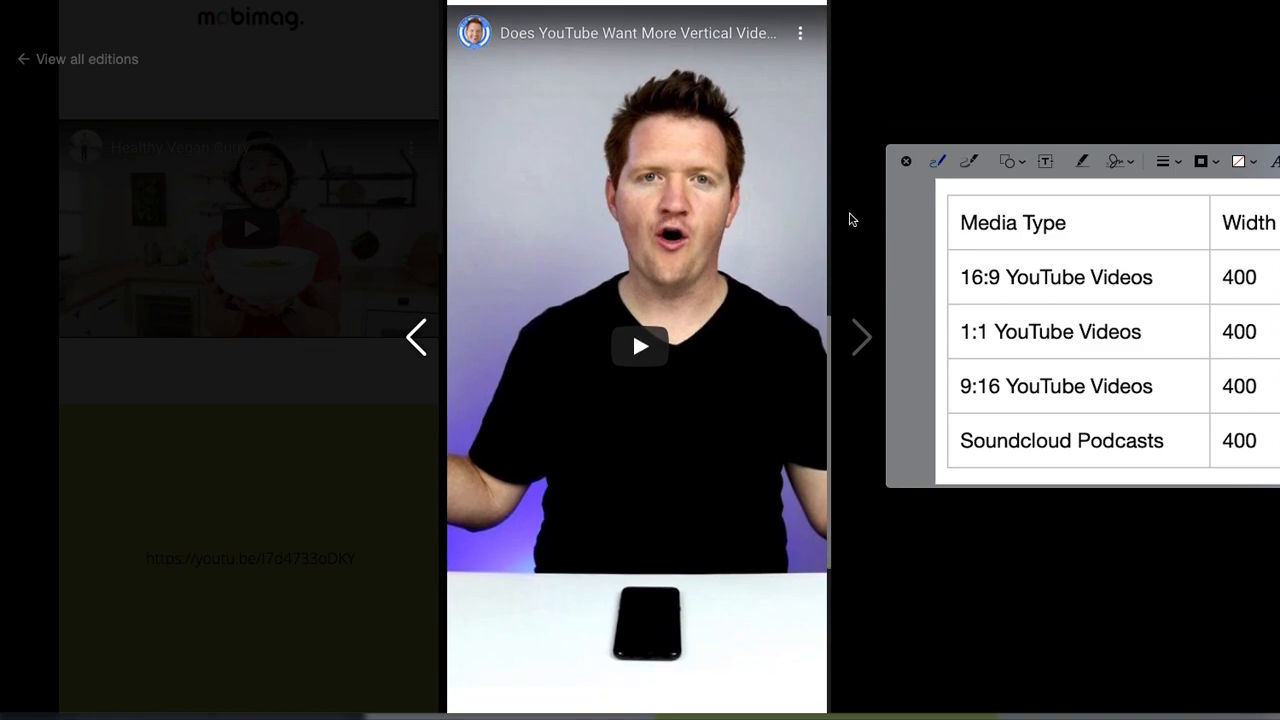
drag(900, 240, 271, 244)
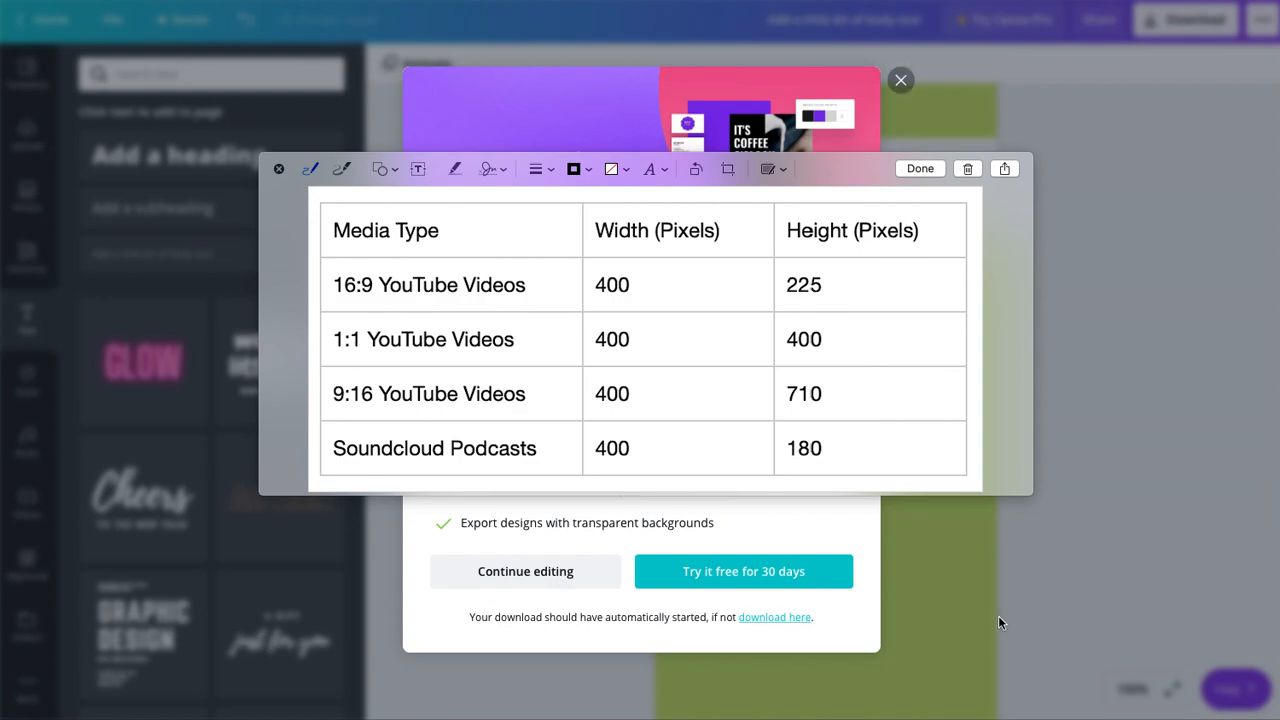
In the Canva placeholder design, close the download pop-up and select the 16:9 green block together with its YouTube link.
click(901, 80)
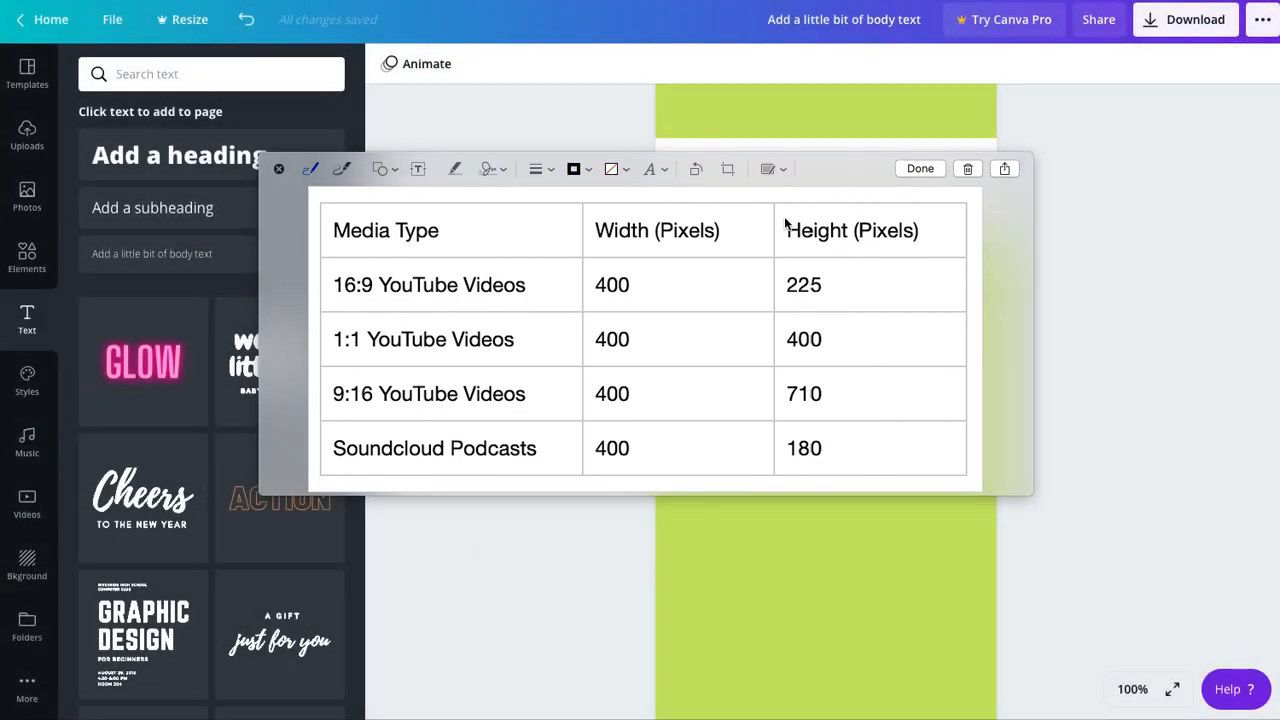
drag(806, 176, 433, 270)
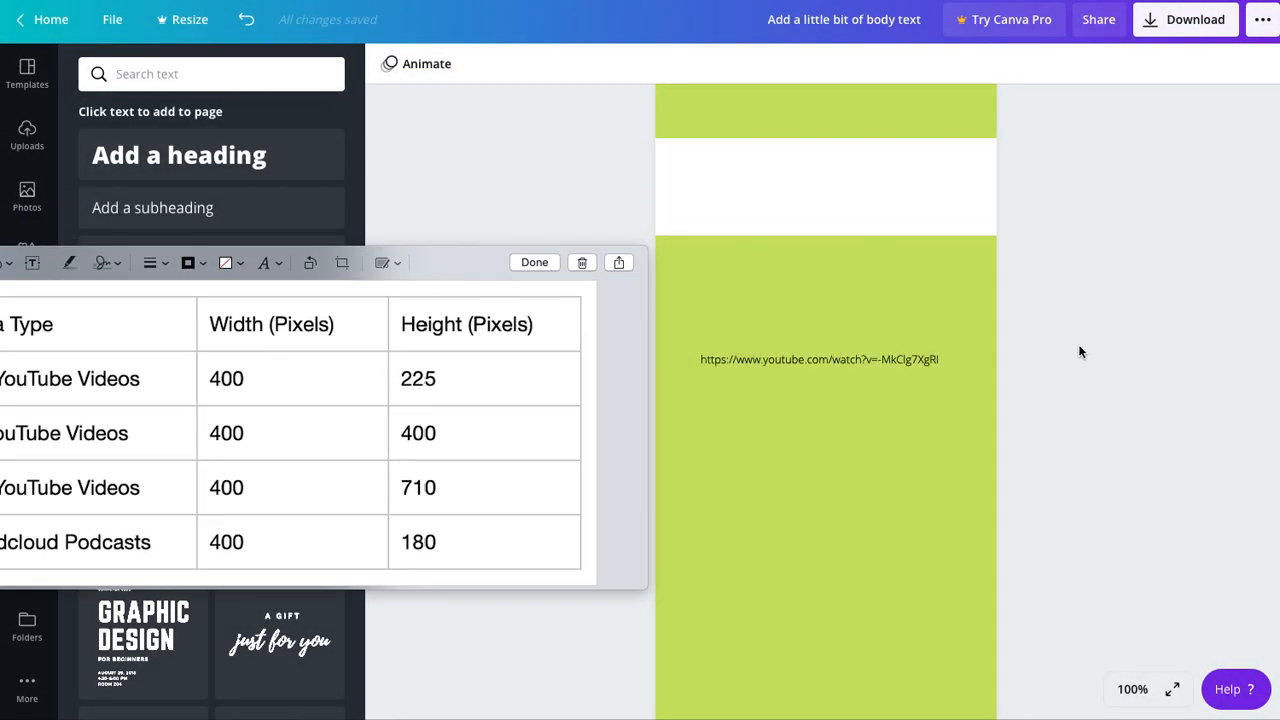
scroll(963, 366, up, 10)
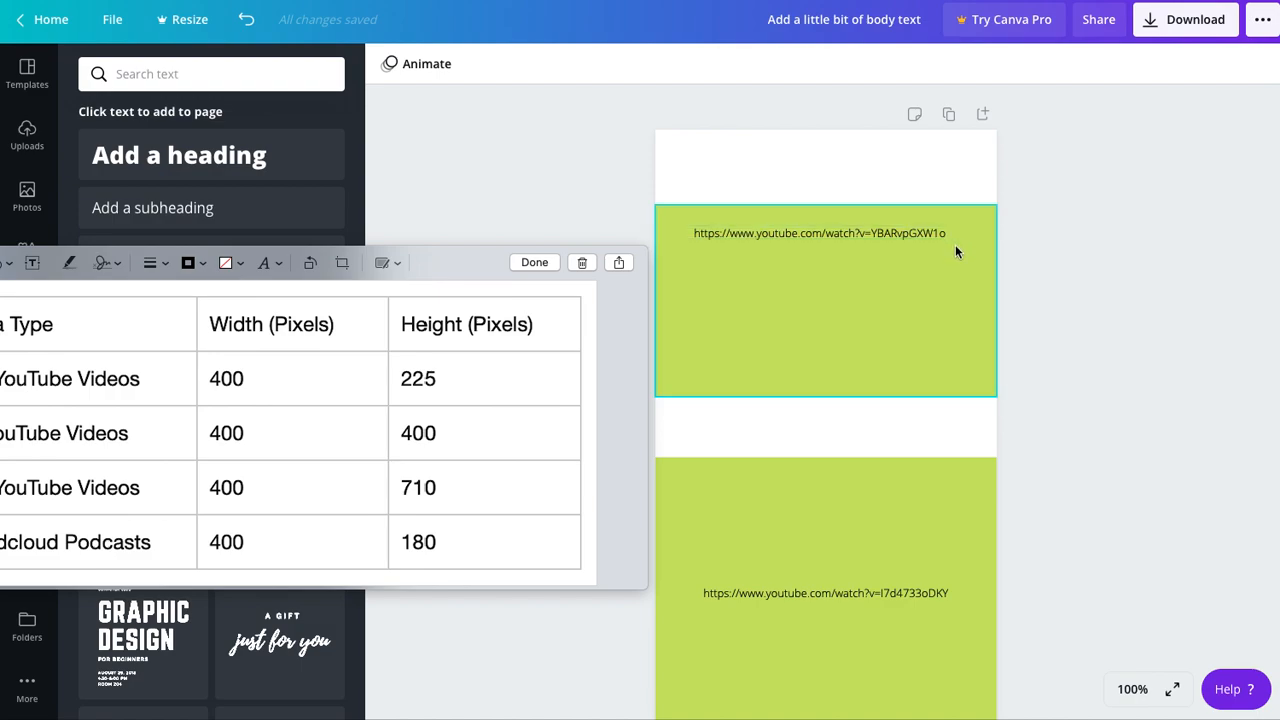
drag(1055, 207, 841, 301)
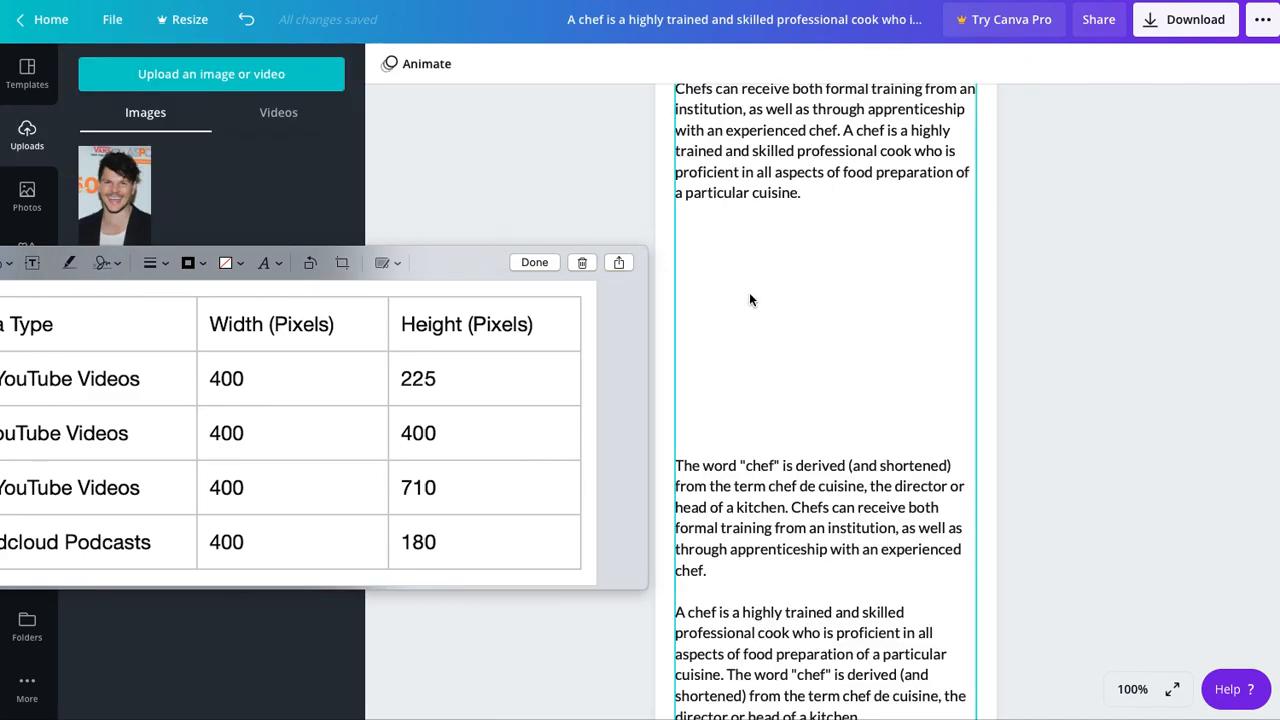
Place a copy of the 16:9 block and its link in the chef article's gap between paragraphs, spanning the page width.
click(865, 340)
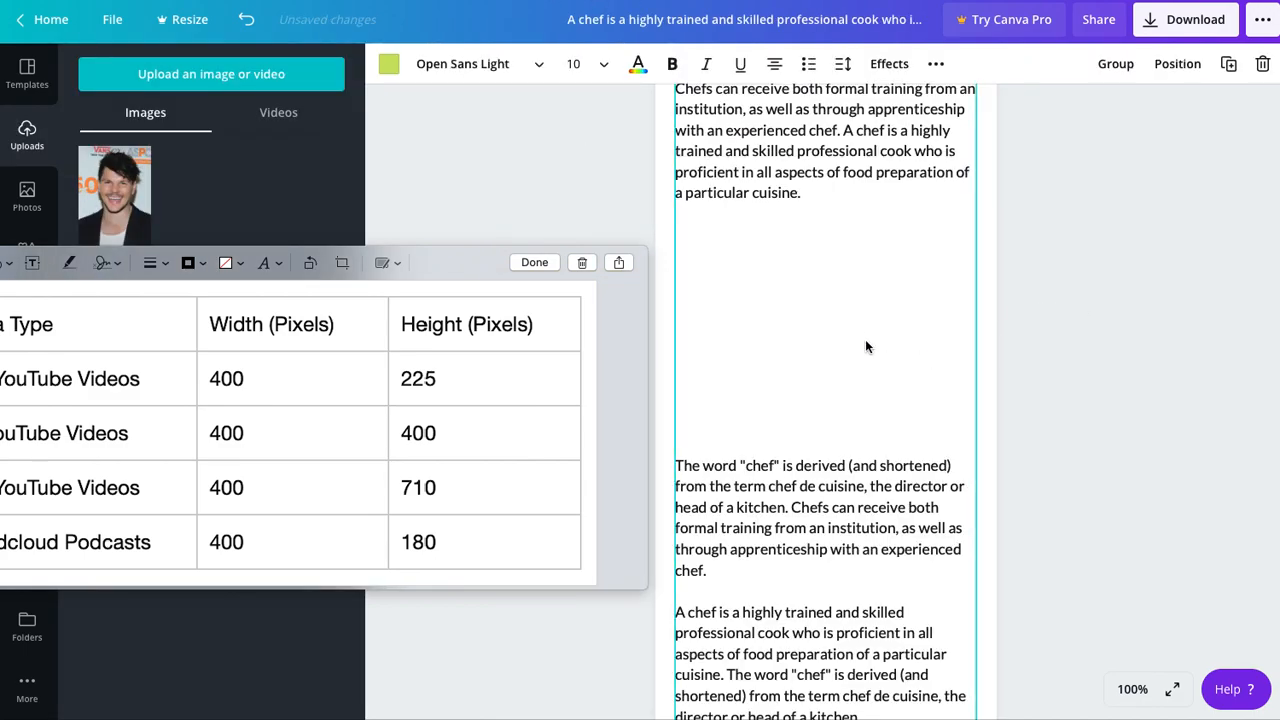
scroll(816, 261, up, 10)
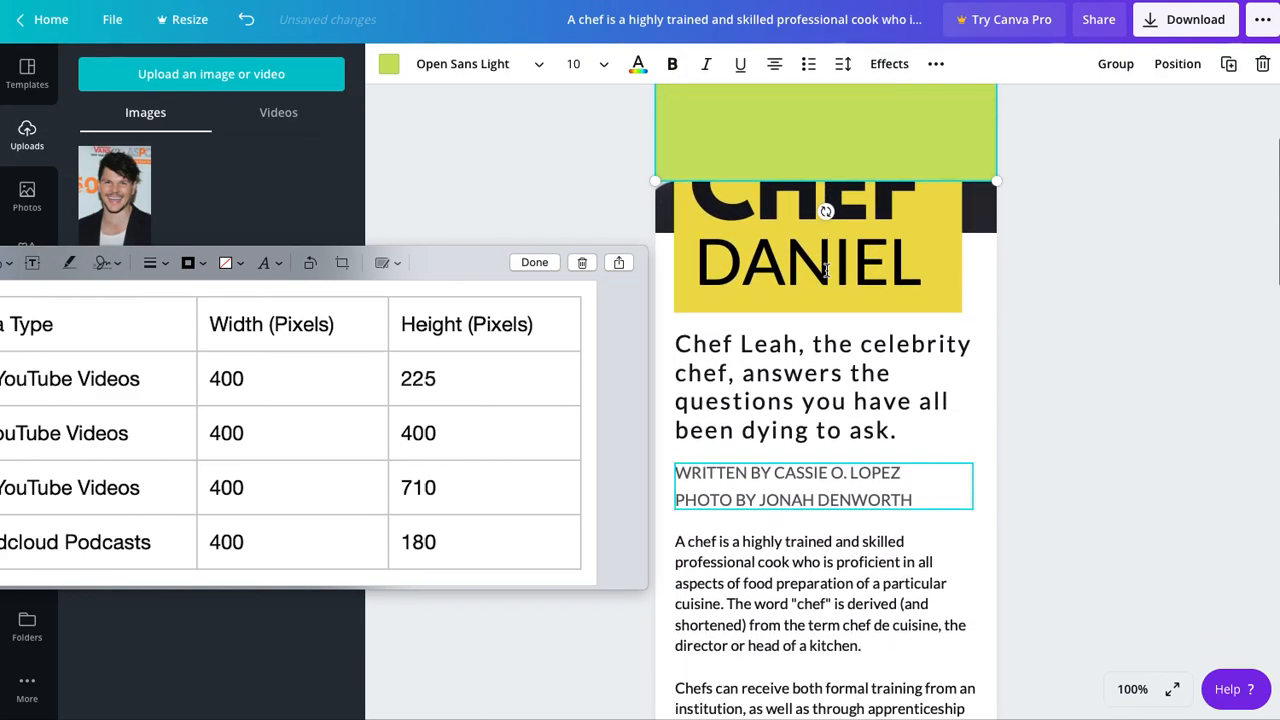
drag(827, 270, 837, 686)
scroll(1167, 441, down, 5)
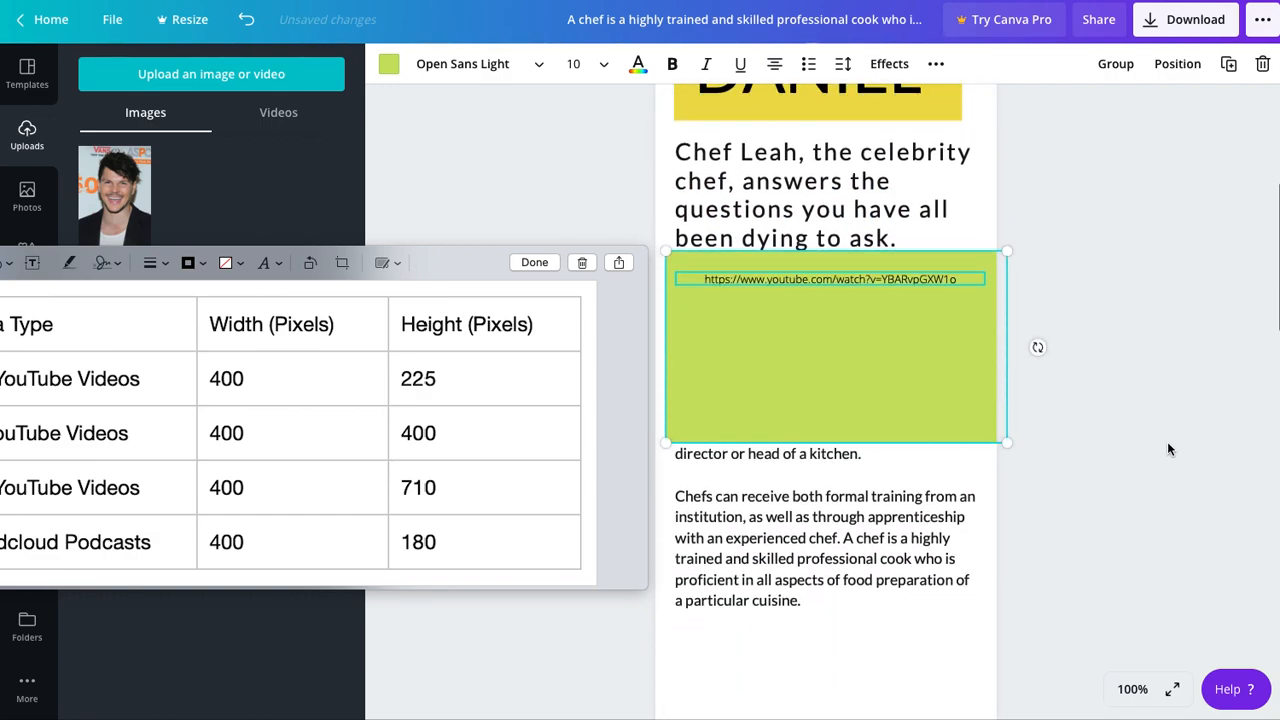
scroll(1140, 433, down, 1)
drag(848, 149, 842, 532)
click(1042, 505)
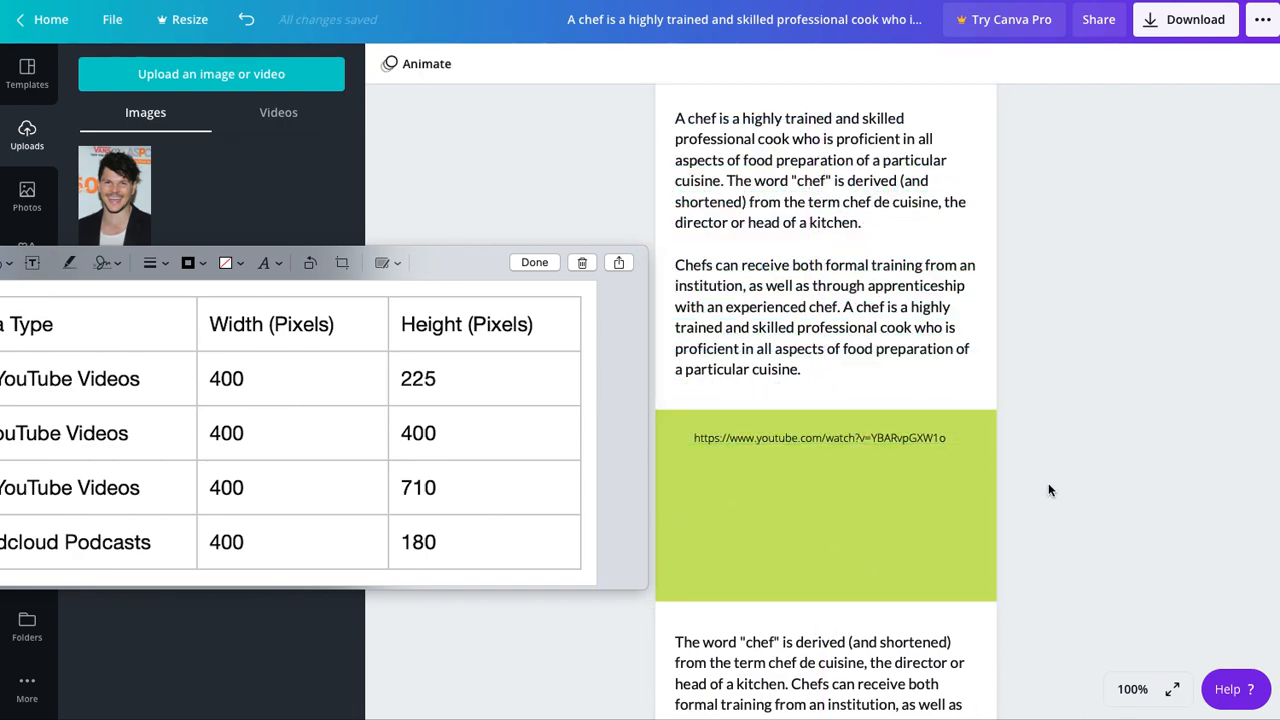
Examine the YouTube link text on the article's green block and bring the media size table back over the design.
double_click(843, 441)
click(1146, 442)
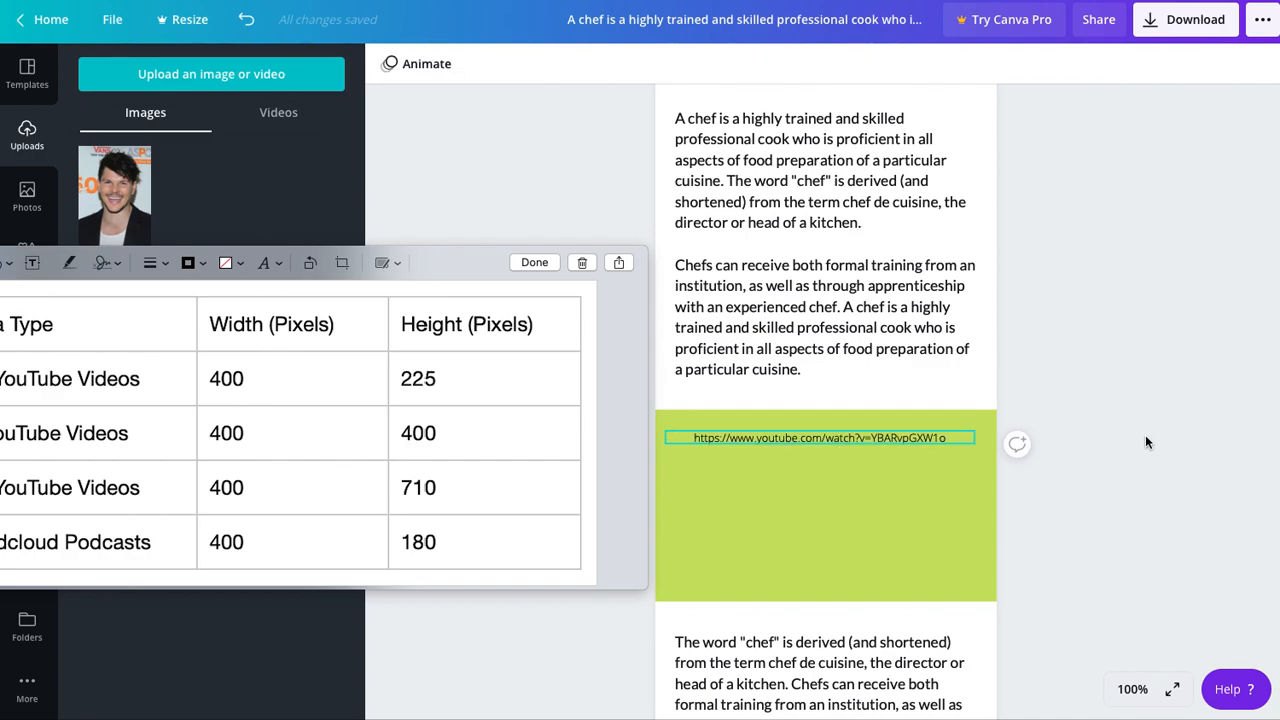
scroll(912, 240, down, 1)
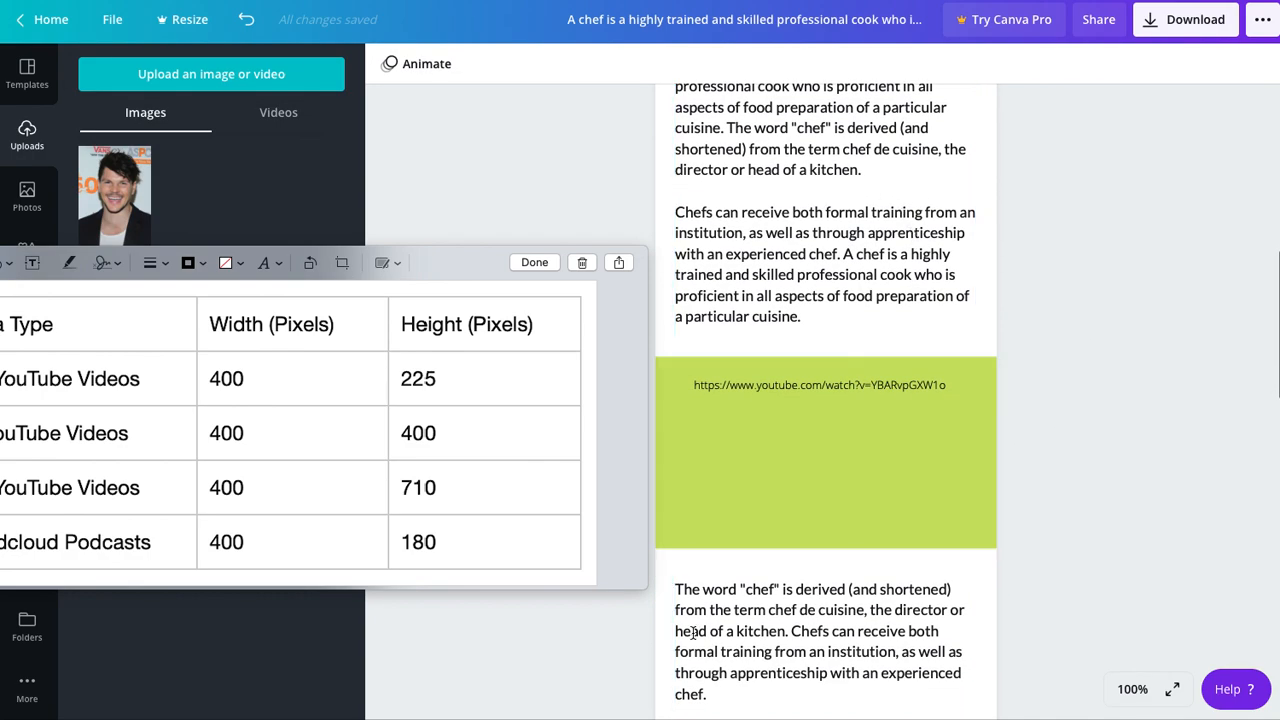
scroll(991, 574, down, 1)
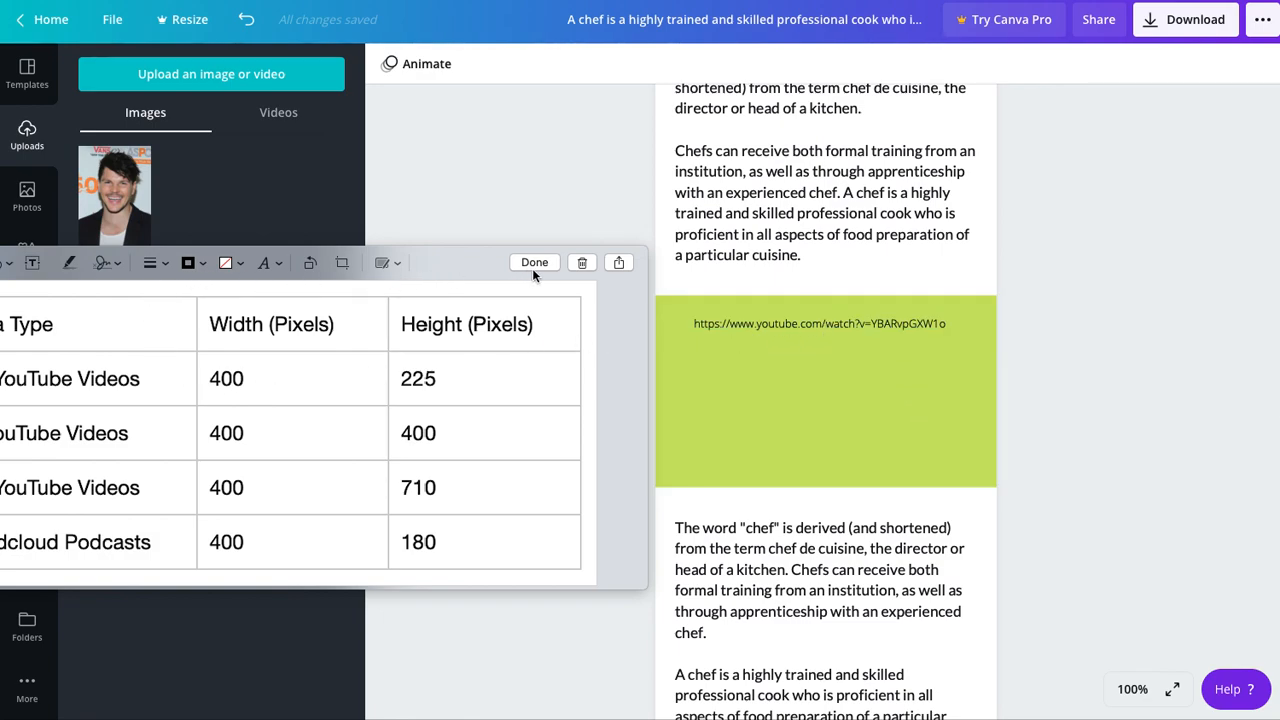
drag(450, 275, 375, 268)
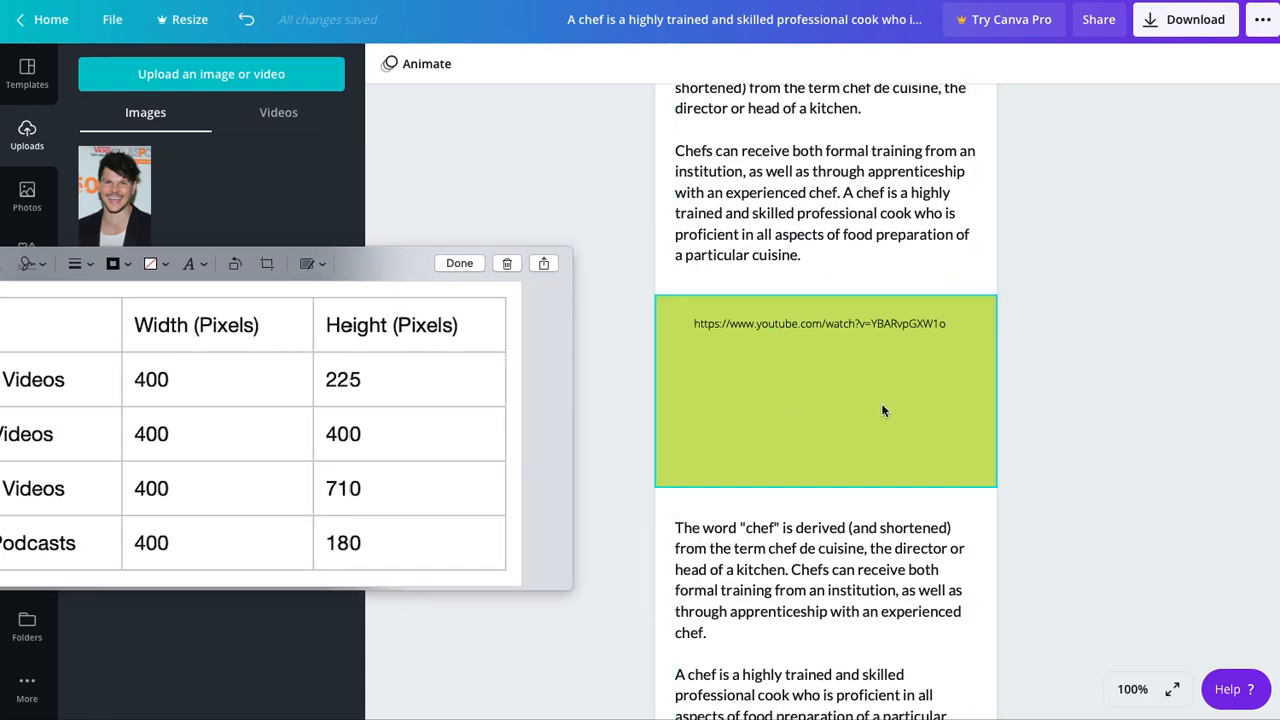
click(845, 320)
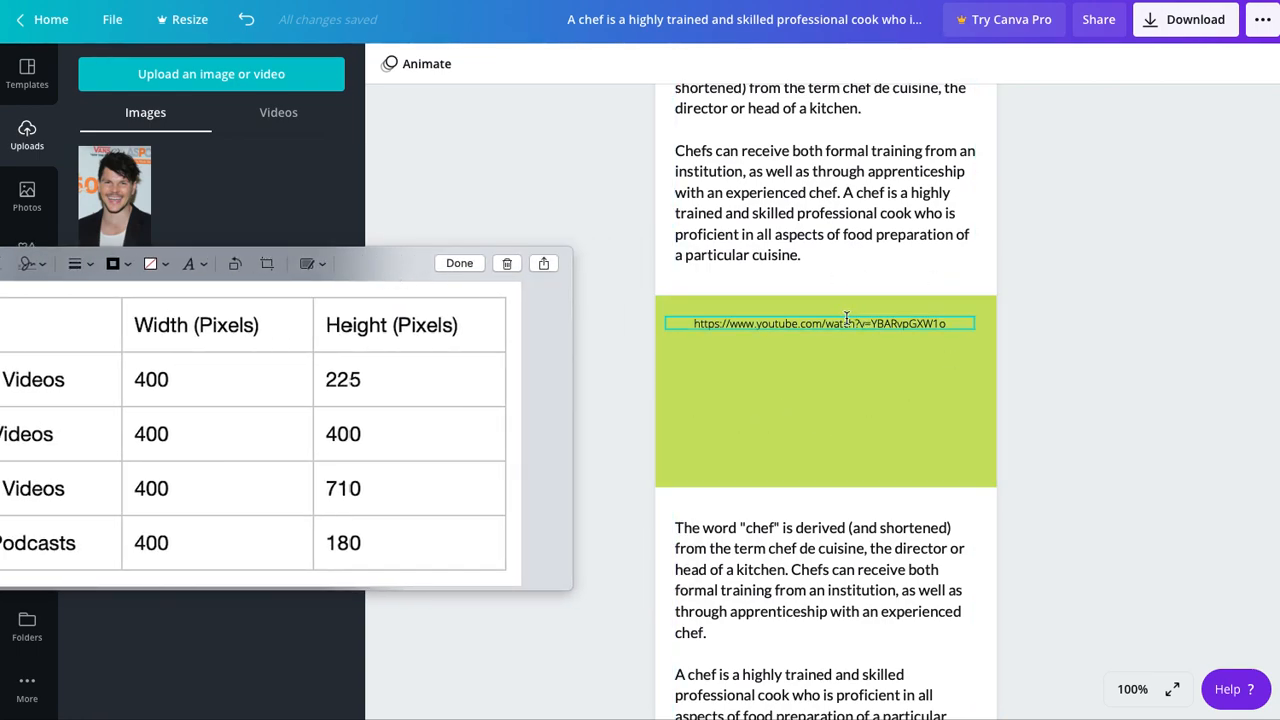
click(842, 320)
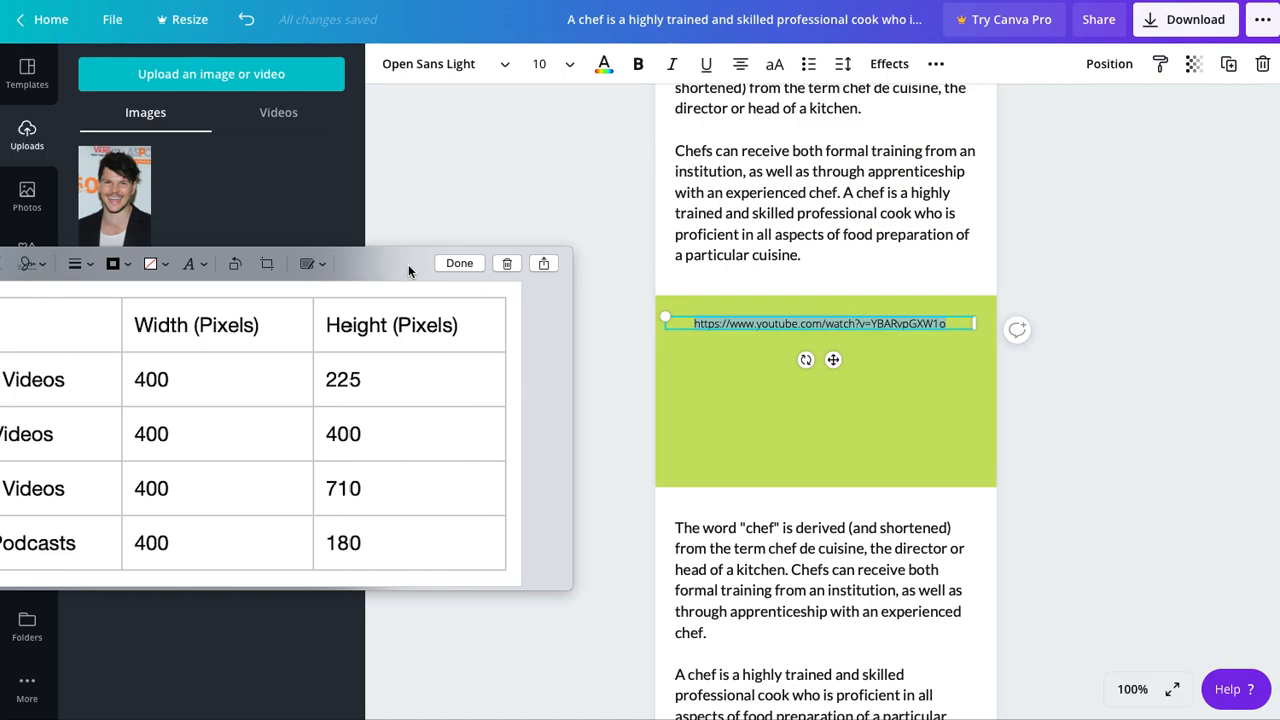
drag(380, 261, 901, 161)
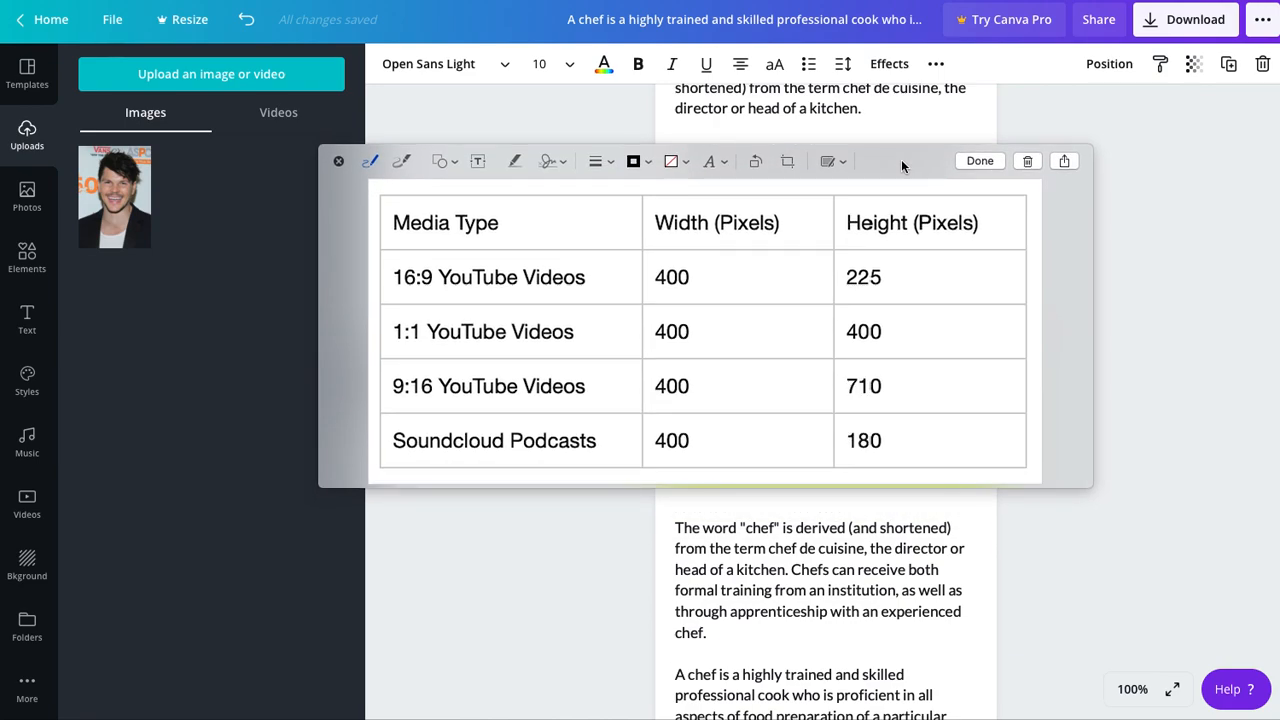
drag(895, 161, 893, 174)
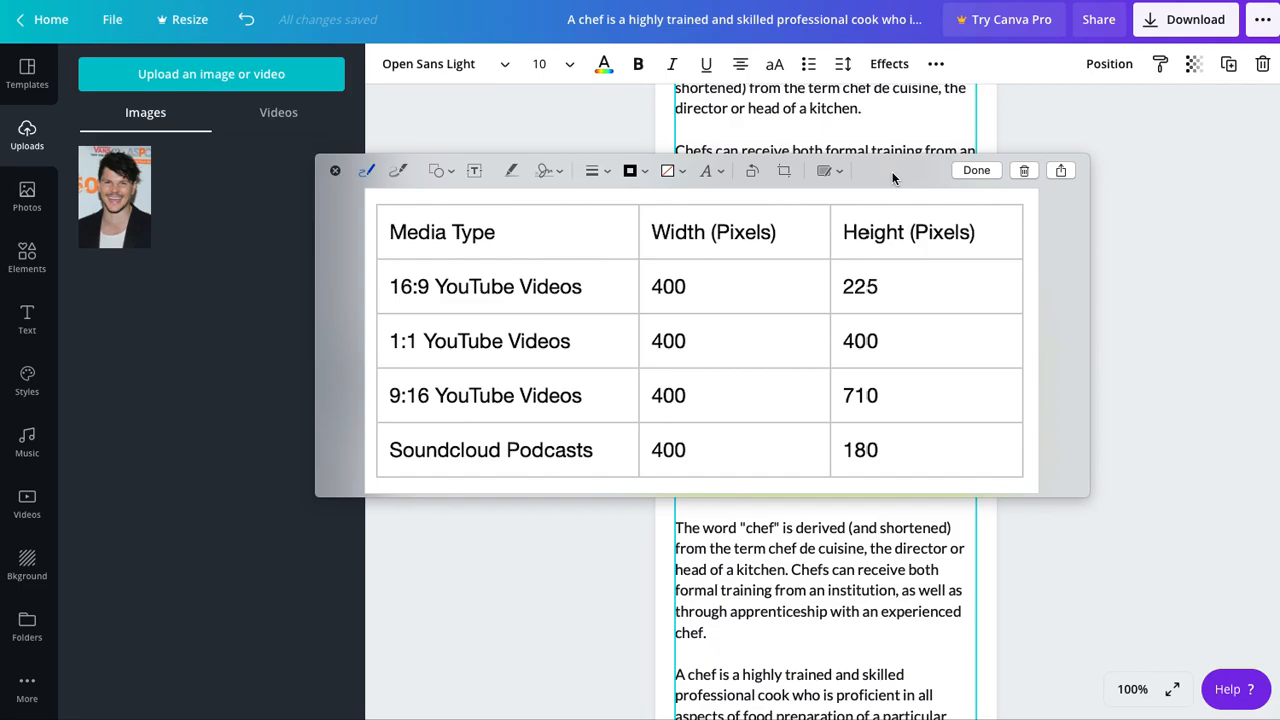